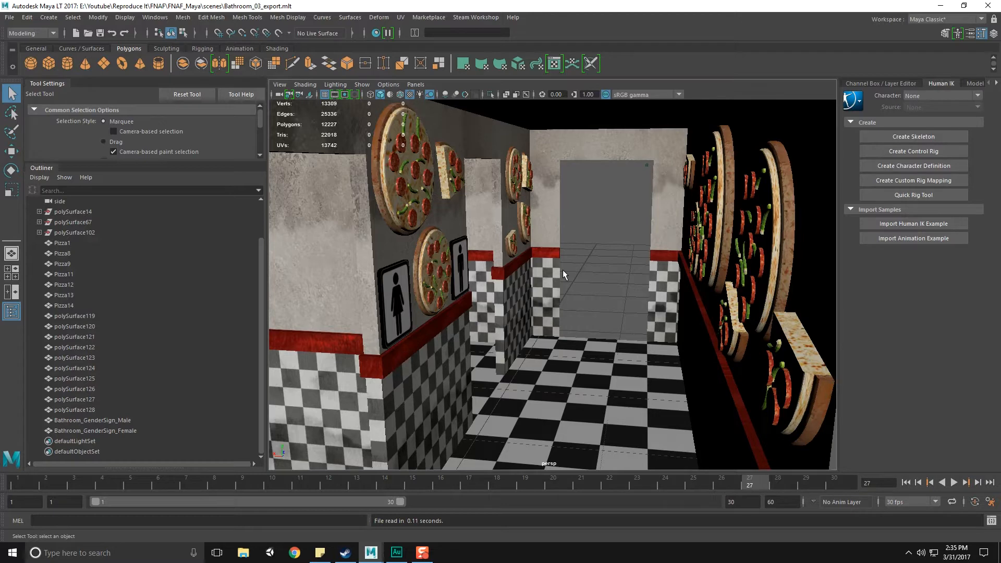
Select the pCube12, polySurface14, polySurface67 and polySurface102 groups in turn, plus Pizza1 through Pizza14, to check what each contains.
{"action": "left_click_drag", "start_coordinate": [584, 268], "coordinate": [590, 267], "text": "alt"}
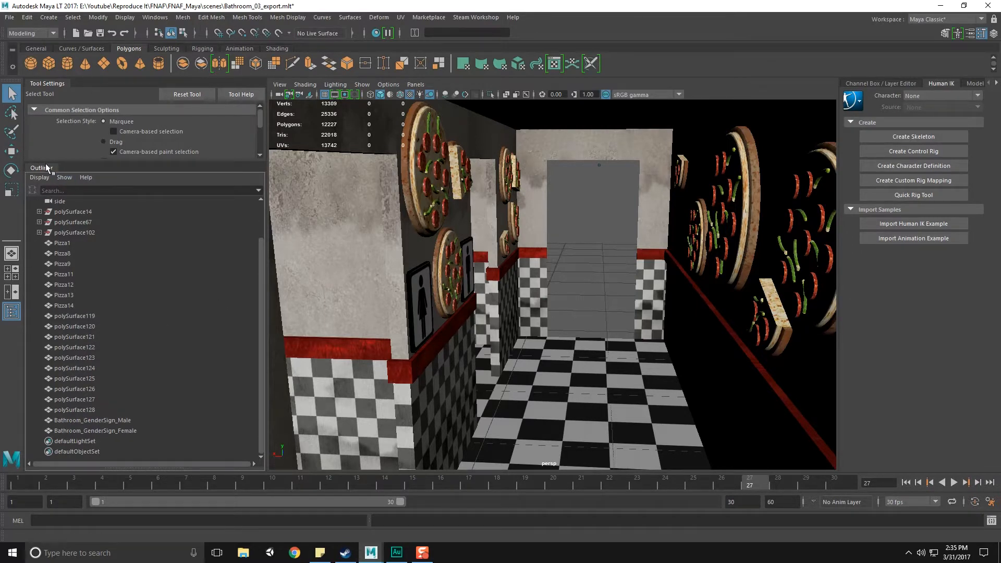
{"action": "scroll", "coordinate": [99, 266], "scroll_direction": "up", "scroll_amount": 2}
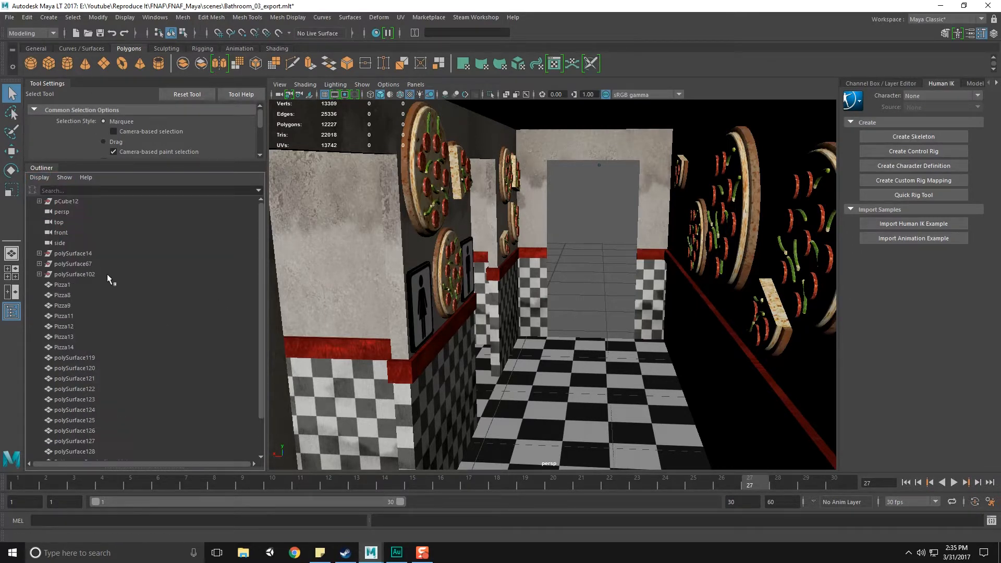
{"action": "left_click", "coordinate": [70, 201]}
{"action": "left_click", "coordinate": [74, 254]}
{"action": "left_click", "coordinate": [78, 264]}
{"action": "left_click", "coordinate": [89, 274]}
{"action": "scroll", "coordinate": [108, 337], "scroll_direction": "down", "scroll_amount": 2}
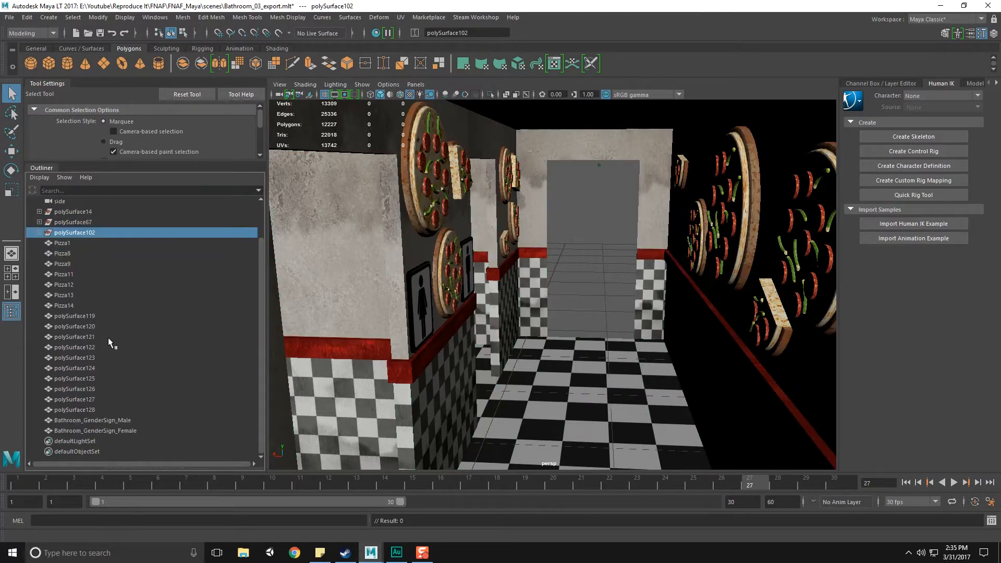
{"action": "left_click", "coordinate": [67, 304]}
{"action": "left_click", "coordinate": [68, 242], "text": "shift"}
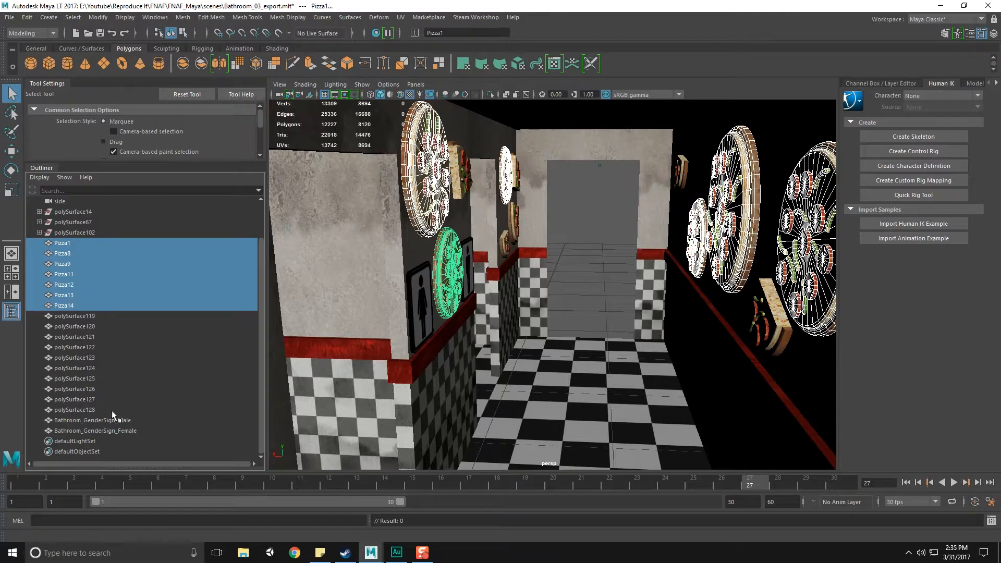
Inspect several meshes between polySurface119 and polySurface128, framing polySurface119 up close, to identify which objects need proper names.
{"action": "left_click", "coordinate": [81, 315]}
{"action": "left_click", "coordinate": [78, 326]}
{"action": "left_click", "coordinate": [84, 347]}
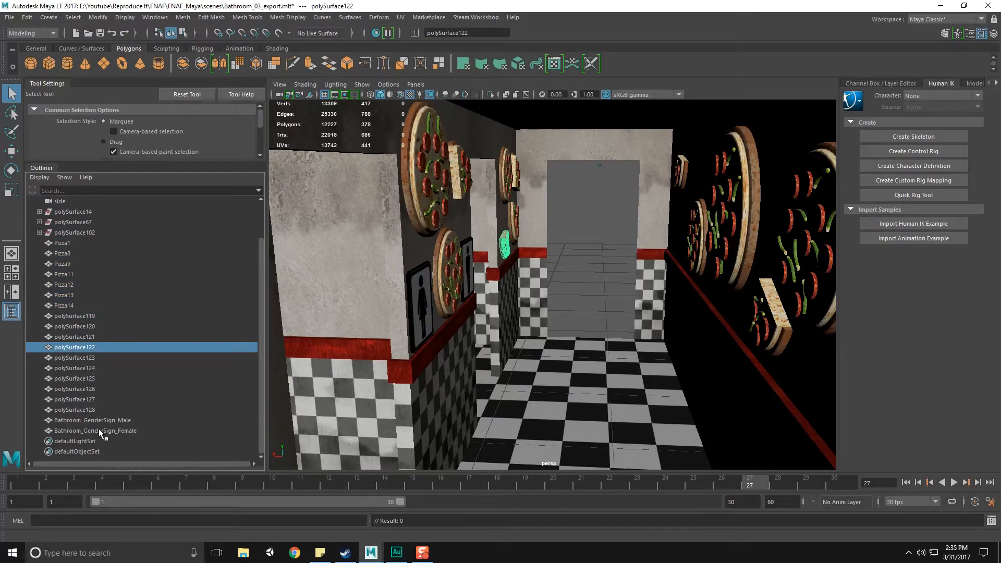
{"action": "left_click", "coordinate": [96, 408]}
{"action": "left_click", "coordinate": [90, 315]}
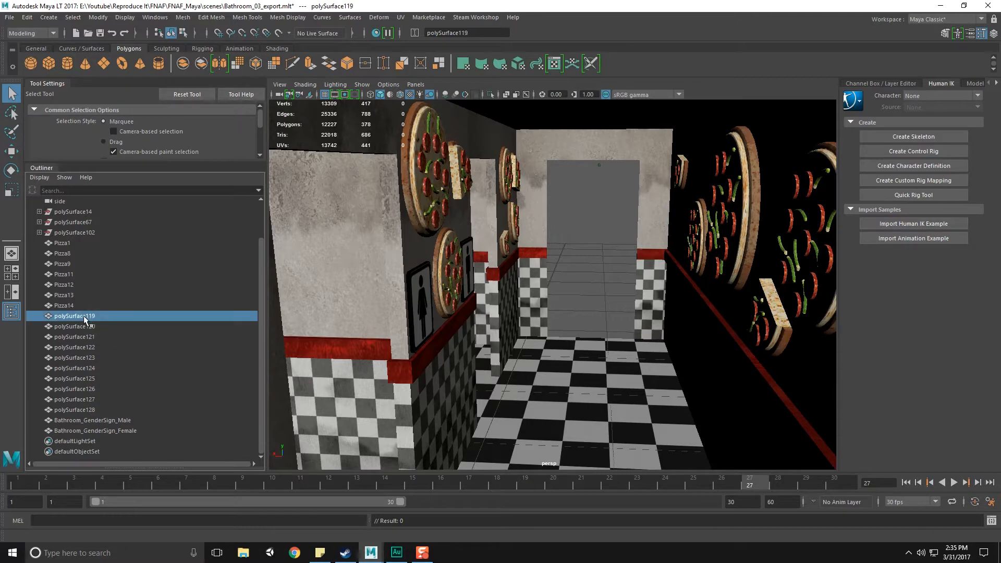
{"action": "left_click_drag", "start_coordinate": [558, 293], "coordinate": [493, 377], "text": "alt"}
{"action": "scroll", "coordinate": [547, 376], "scroll_direction": "down", "scroll_amount": 5}
{"action": "scroll", "coordinate": [545, 370], "scroll_direction": "up", "scroll_amount": 8}
{"action": "key", "text": "f"}
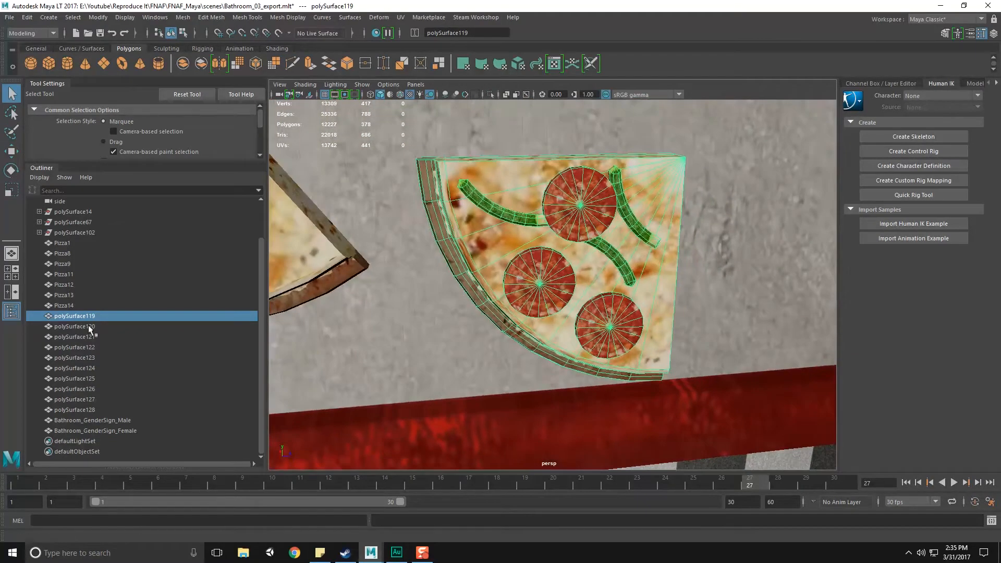
{"action": "left_click", "coordinate": [90, 326]}
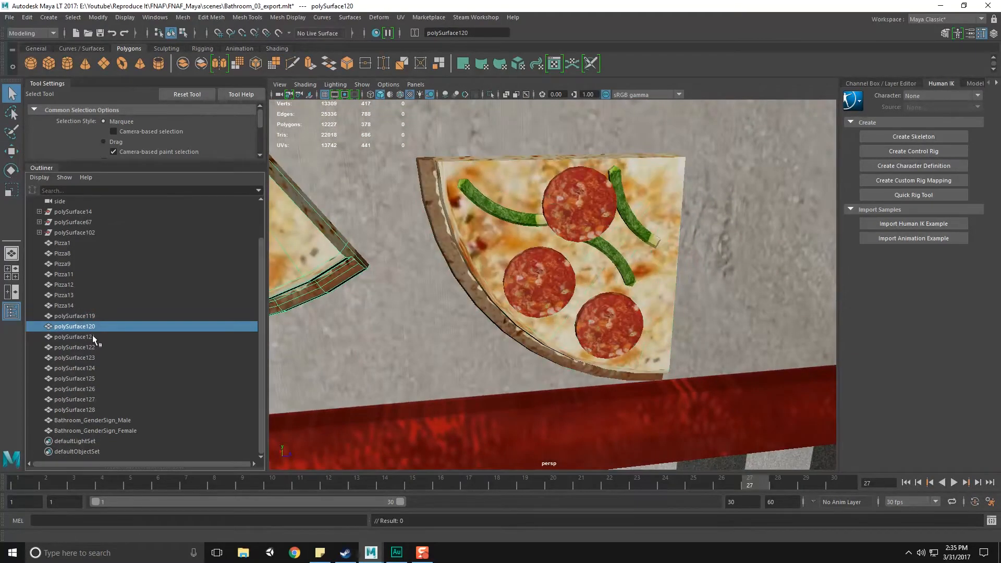
{"action": "key", "text": "a"}
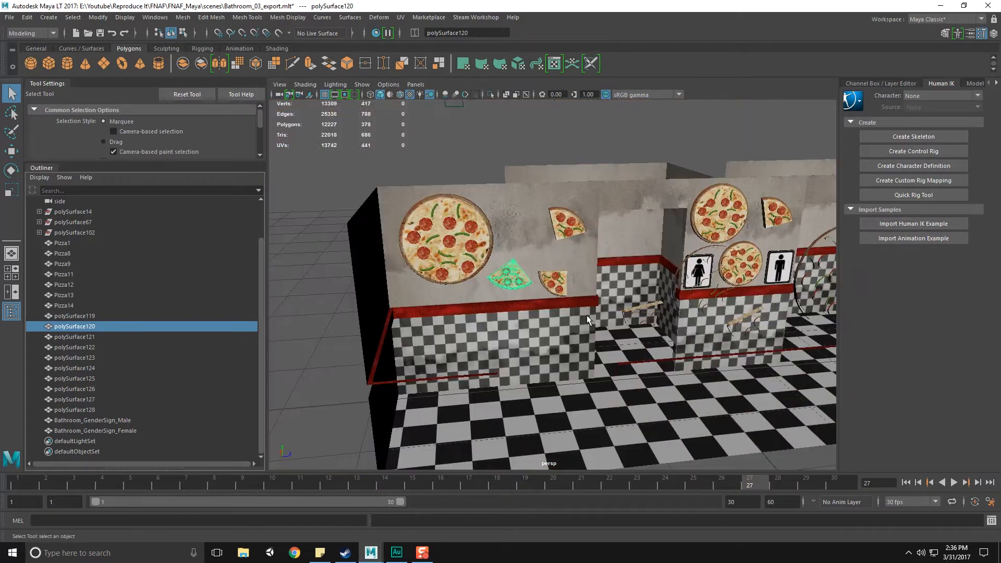
Rename polySurface119 through polySurface128 together as a numbered series from PizzaQuad_01 to PizzaQuad_010.
{"action": "left_click", "coordinate": [99, 316]}
{"action": "left_click", "coordinate": [89, 410], "text": "shift"}
{"action": "left_click_drag", "start_coordinate": [641, 302], "coordinate": [560, 310], "text": "alt"}
{"action": "scroll", "coordinate": [598, 341], "scroll_direction": "up", "scroll_amount": 6}
{"action": "scroll", "coordinate": [598, 341], "scroll_direction": "up", "scroll_amount": 4}
{"action": "scroll", "coordinate": [598, 341], "scroll_direction": "down", "scroll_amount": 3}
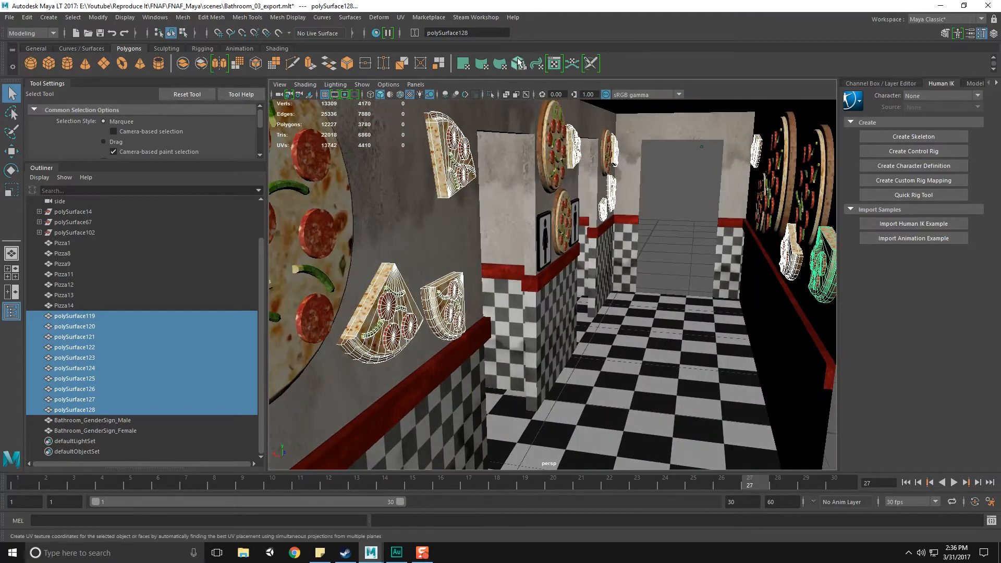
{"action": "double_click", "coordinate": [467, 32]}
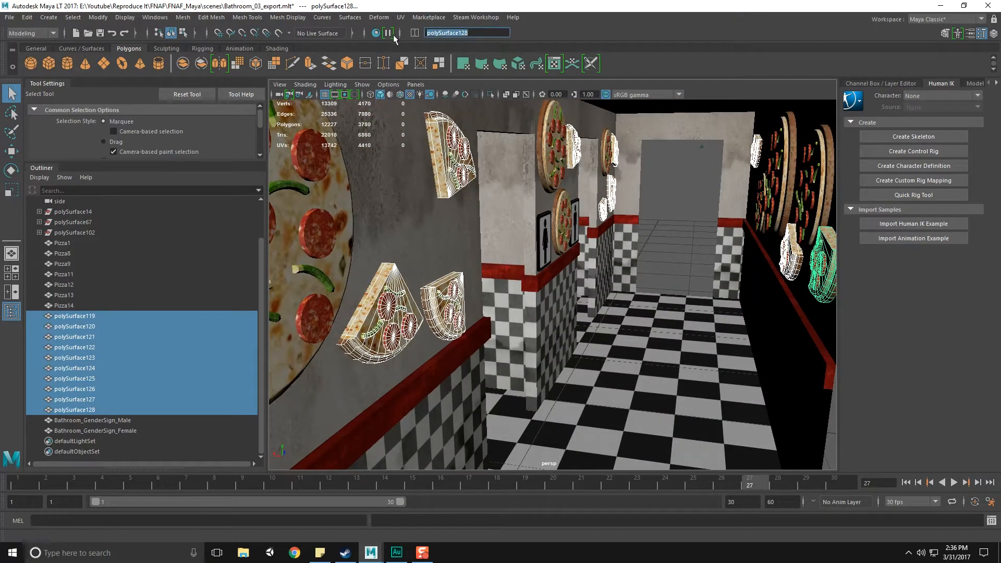
{"action": "type", "text": "PizzaQuad_01"}
{"action": "key", "text": "Return"}
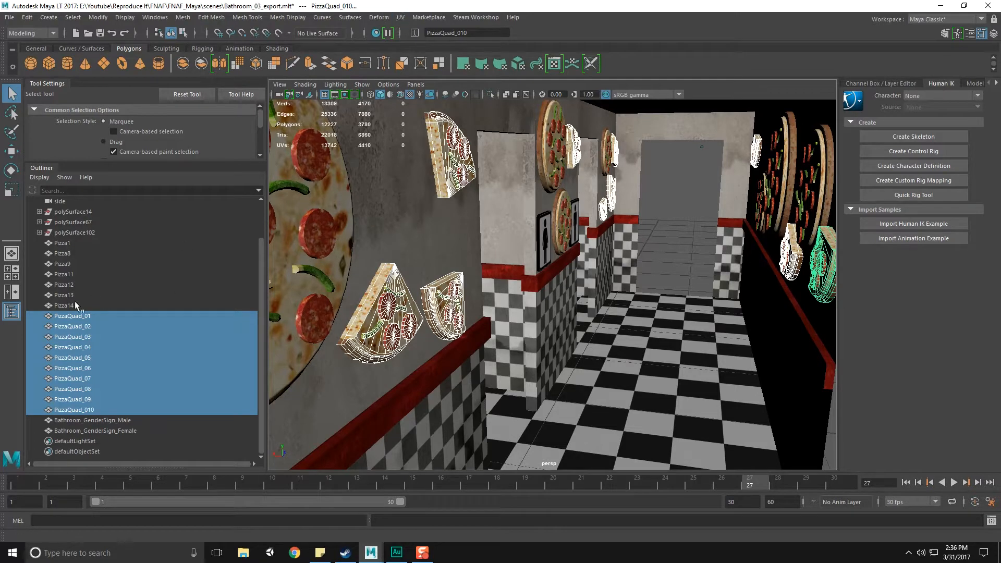
Rename Pizza1 through Pizza14 together as a numbered series from PizzaWhole_01 to PizzaWhole_07, and save the scene.
{"action": "left_click", "coordinate": [73, 243]}
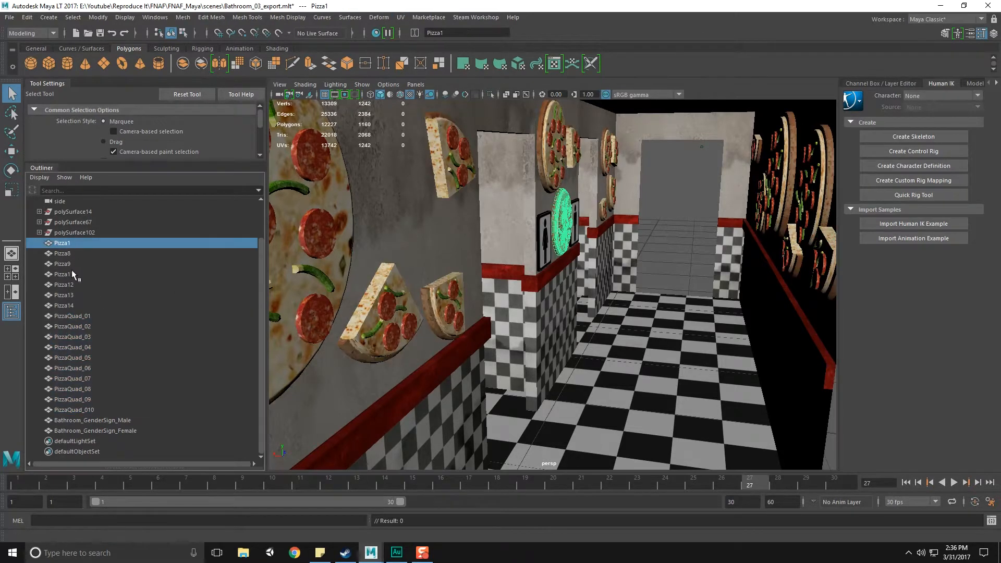
{"action": "left_click", "coordinate": [75, 304], "text": "shift"}
{"action": "type", "text": "PizzaWhole"}
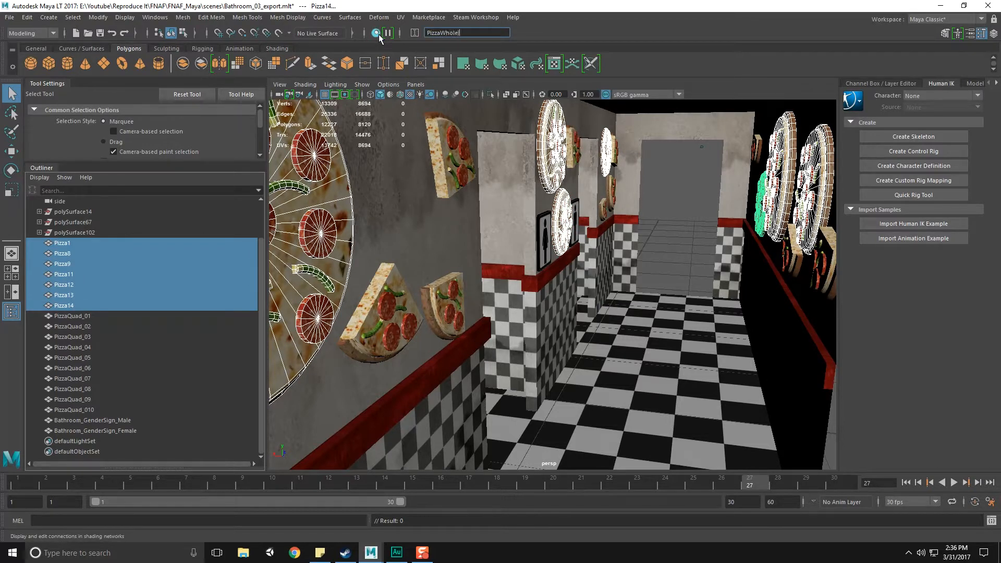
{"action": "type", "text": "_##"}
{"action": "key", "text": "Return"}
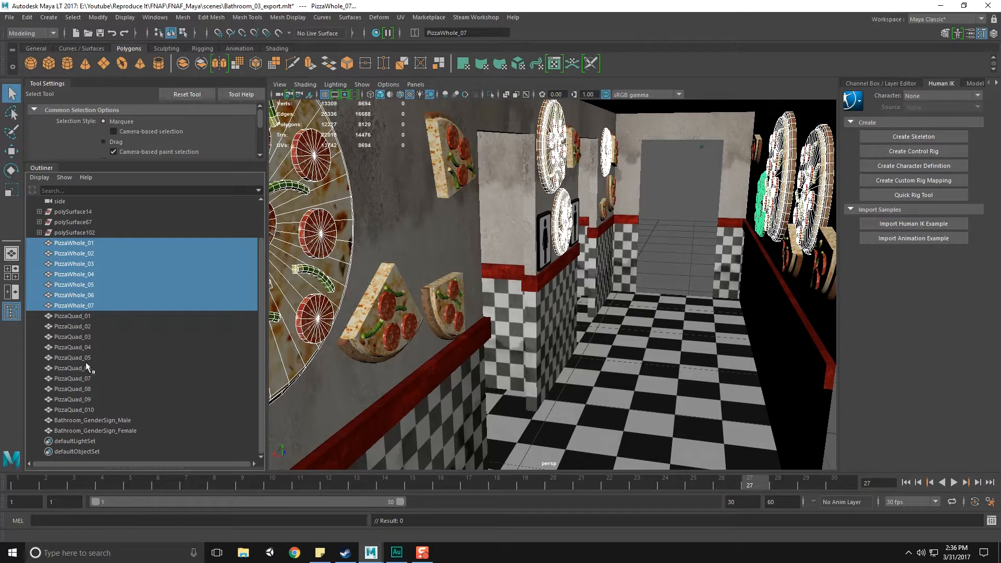
{"action": "key", "text": "ctrl+s"}
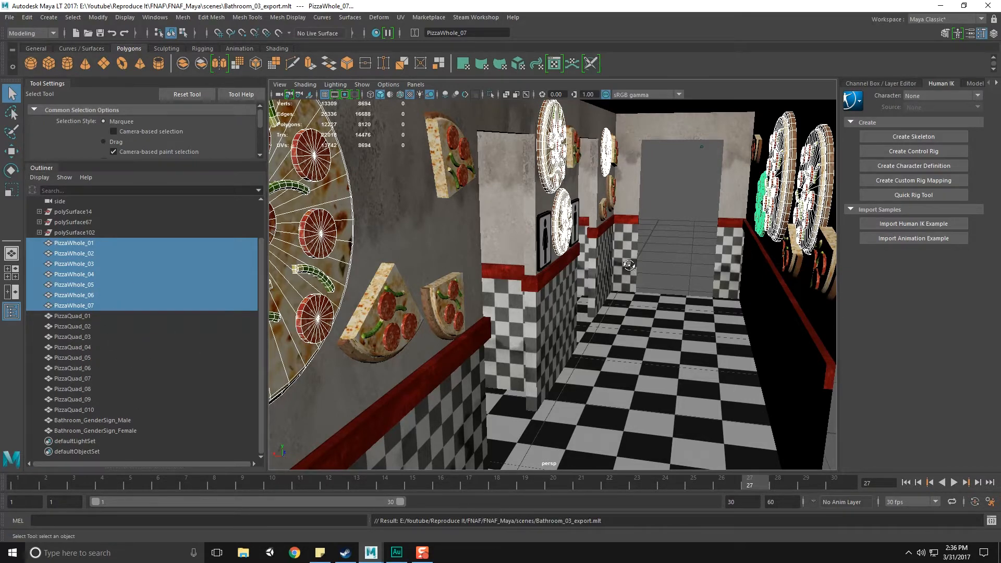
Check the female gender sign and polySurface14, and expand the polySurface102, polySurface67 and polySurface14 groups to show their children.
{"action": "left_click_drag", "start_coordinate": [630, 264], "coordinate": [615, 283], "text": "alt"}
{"action": "scroll", "coordinate": [615, 283], "scroll_direction": "up", "scroll_amount": 3}
{"action": "middle_click_drag", "start_coordinate": [672, 194], "coordinate": [456, 305], "text": "alt"}
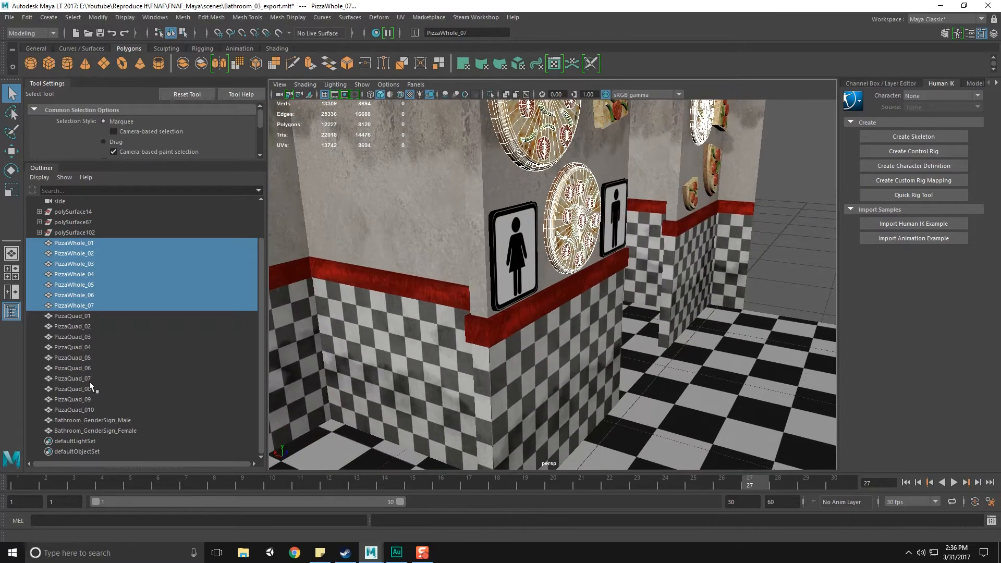
{"action": "left_click", "coordinate": [84, 427]}
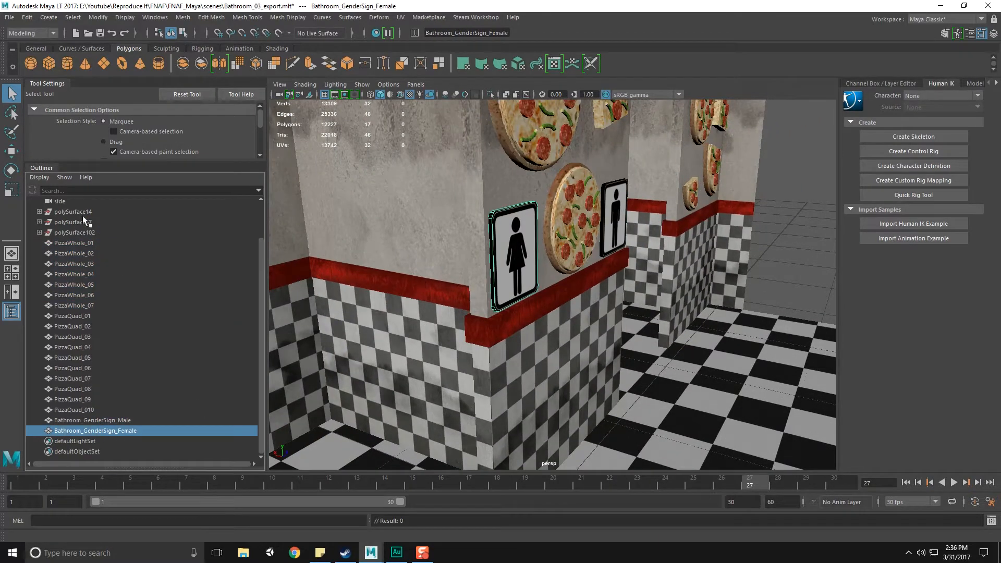
{"action": "scroll", "coordinate": [75, 235], "scroll_direction": "up", "scroll_amount": 2}
{"action": "left_click", "coordinate": [70, 254]}
{"action": "left_click", "coordinate": [40, 274]}
{"action": "left_click", "coordinate": [39, 264]}
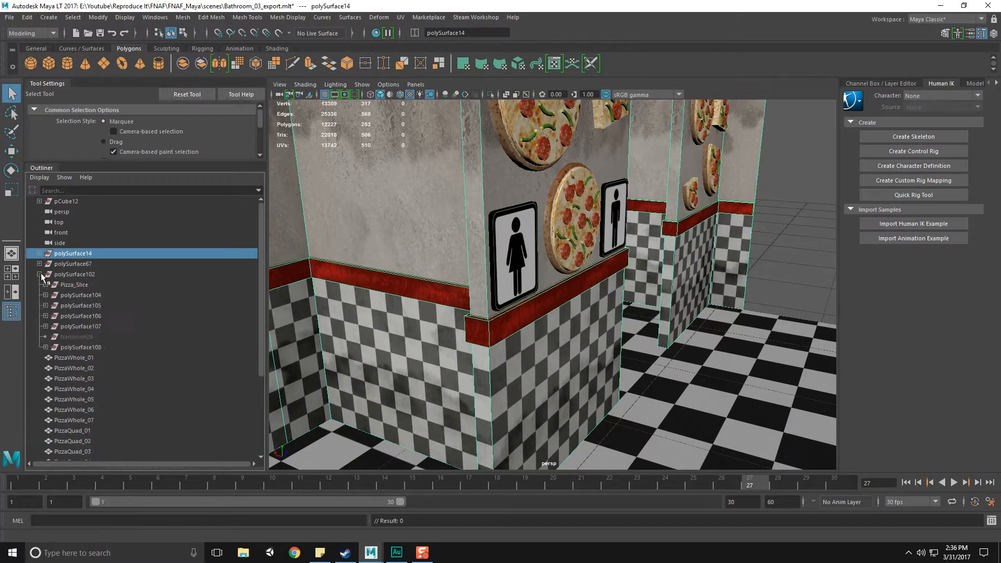
{"action": "left_click", "coordinate": [39, 254]}
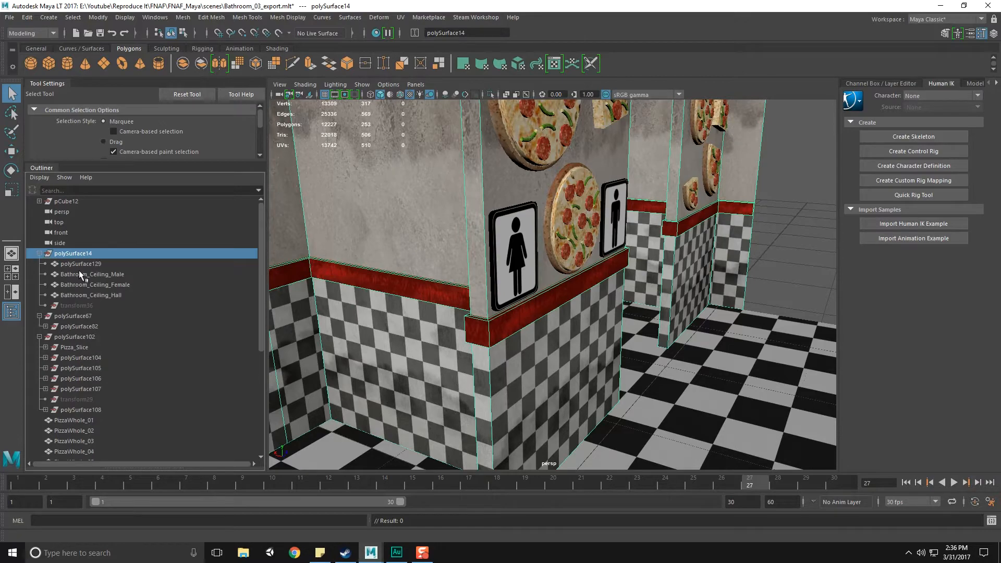
Inspect polySurface82 and the Pizza_Slice, polySurface104 and polySurface108 children of polySurface102 for leftover geometry.
{"action": "left_click", "coordinate": [69, 325]}
{"action": "key", "text": "f"}
{"action": "scroll", "coordinate": [459, 337], "scroll_direction": "down", "scroll_amount": 4}
{"action": "left_click_drag", "start_coordinate": [459, 337], "coordinate": [536, 356], "text": "alt"}
{"action": "scroll", "coordinate": [536, 356], "scroll_direction": "up", "scroll_amount": 7}
{"action": "scroll", "coordinate": [551, 308], "scroll_direction": "down", "scroll_amount": 4}
{"action": "scroll", "coordinate": [552, 308], "scroll_direction": "down", "scroll_amount": 2}
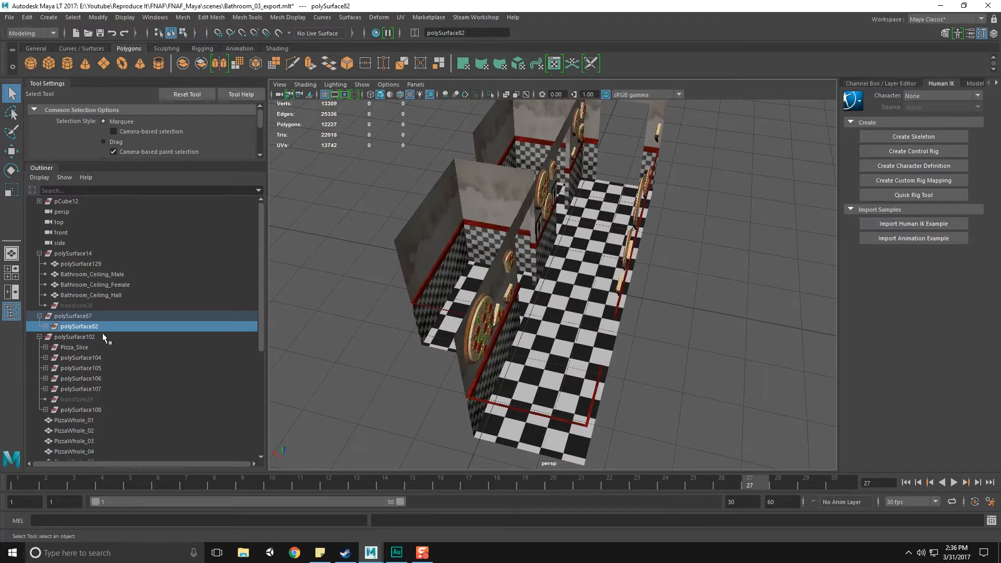
{"action": "left_click", "coordinate": [79, 347]}
{"action": "left_click", "coordinate": [83, 356]}
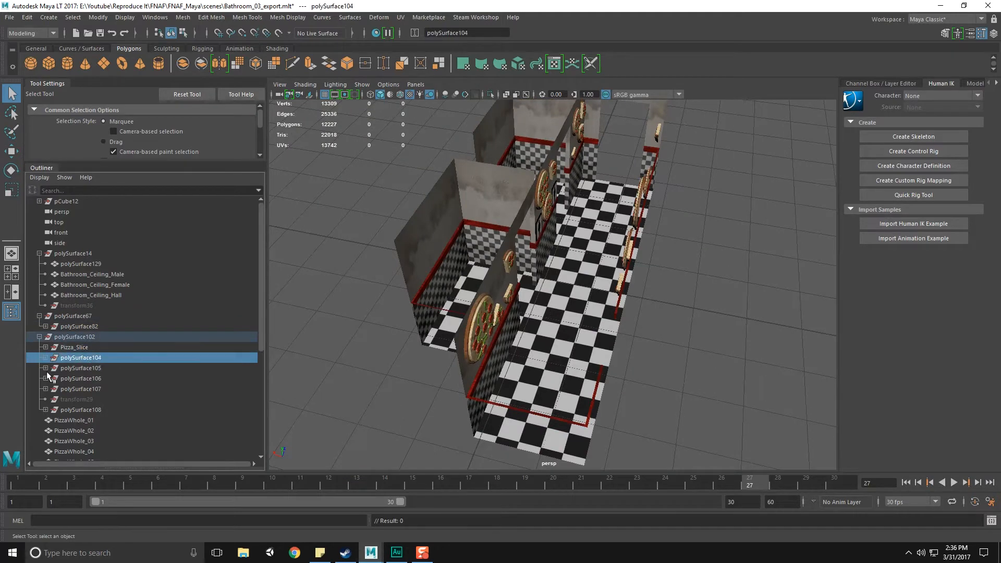
{"action": "left_click", "coordinate": [46, 409]}
{"action": "left_click", "coordinate": [65, 410]}
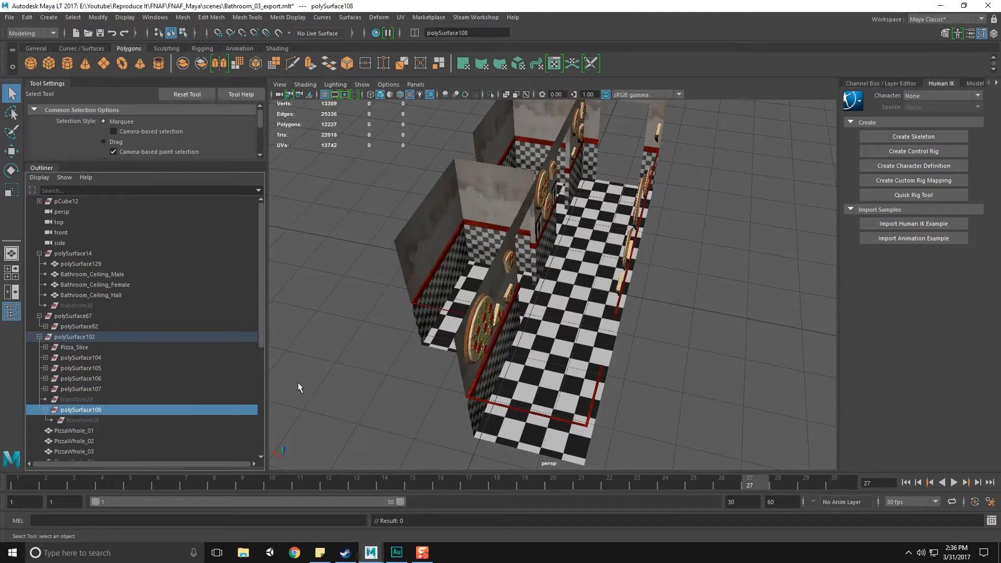
Delete the construction history of all objects in the scene and save the file.
{"action": "left_click", "coordinate": [27, 17]}
{"action": "mouse_move", "coordinate": [78, 150]}
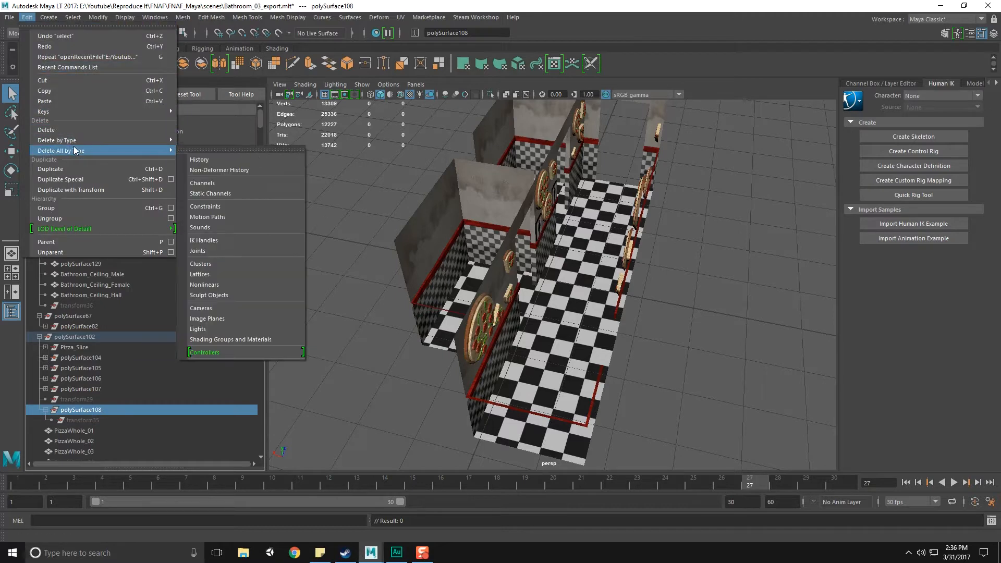
{"action": "left_click", "coordinate": [241, 161]}
{"action": "left_click_drag", "start_coordinate": [278, 173], "coordinate": [519, 259], "text": "alt"}
{"action": "key", "text": "ctrl+s"}
Examine the hidden transform29 and transform35 nodes along with polySurface107 and polySurface108 under polySurface102.
{"action": "left_click", "coordinate": [104, 390]}
{"action": "left_click", "coordinate": [101, 400]}
{"action": "left_click", "coordinate": [100, 389]}
{"action": "left_click_drag", "start_coordinate": [103, 408], "coordinate": [103, 403]}
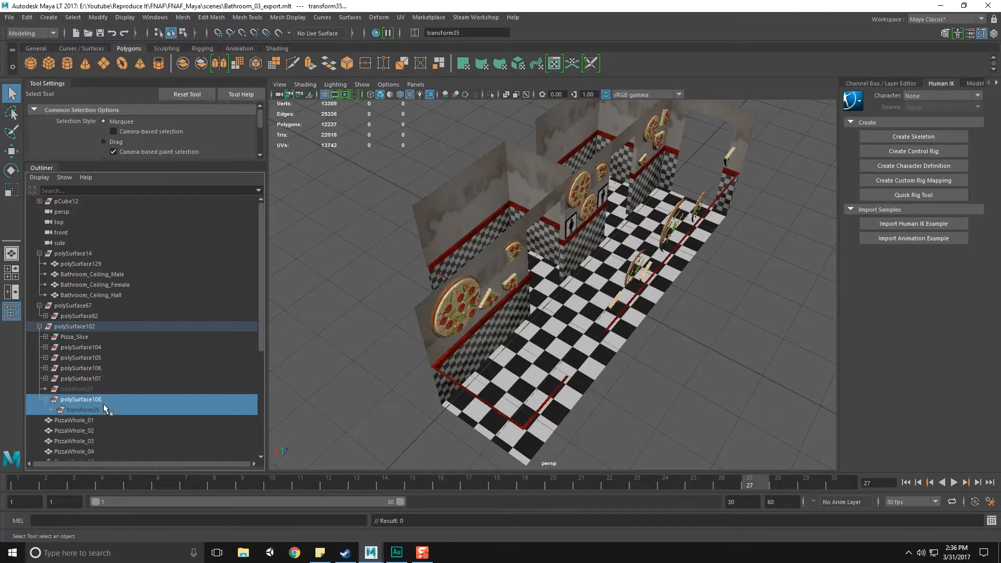
{"action": "left_click", "coordinate": [127, 404]}
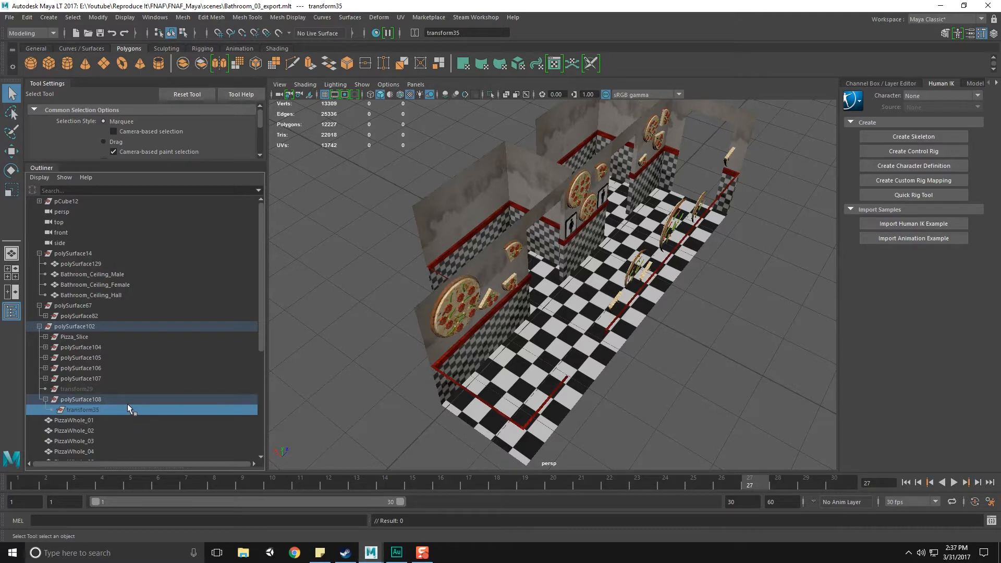
{"action": "left_click", "coordinate": [94, 400]}
{"action": "left_click_drag", "start_coordinate": [414, 365], "coordinate": [470, 361], "text": "alt"}
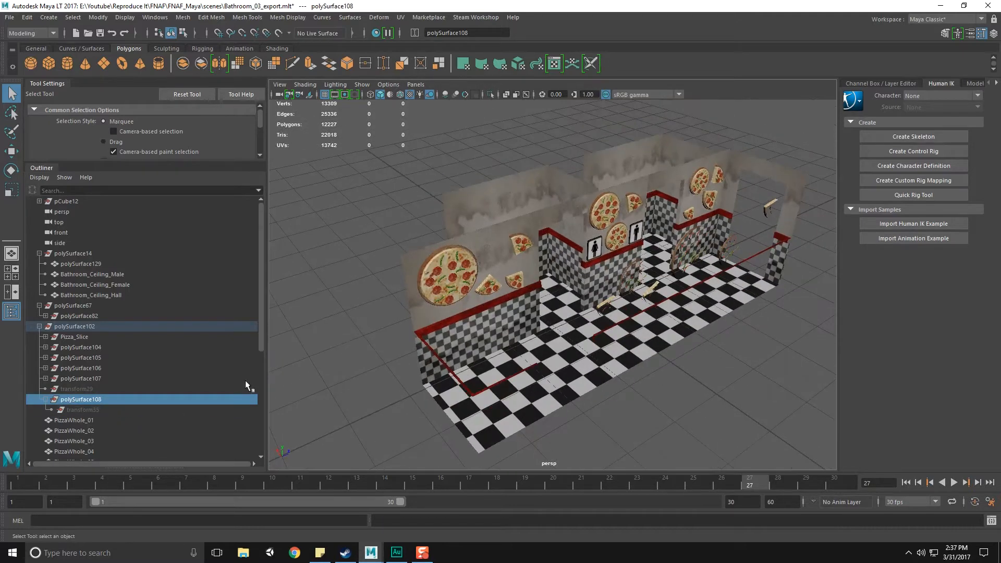
{"action": "left_click", "coordinate": [96, 409]}
{"action": "left_click", "coordinate": [95, 389]}
{"action": "left_click", "coordinate": [95, 411], "text": "ctrl"}
{"action": "right_click", "coordinate": [92, 388]}
{"action": "left_click", "coordinate": [74, 389]}
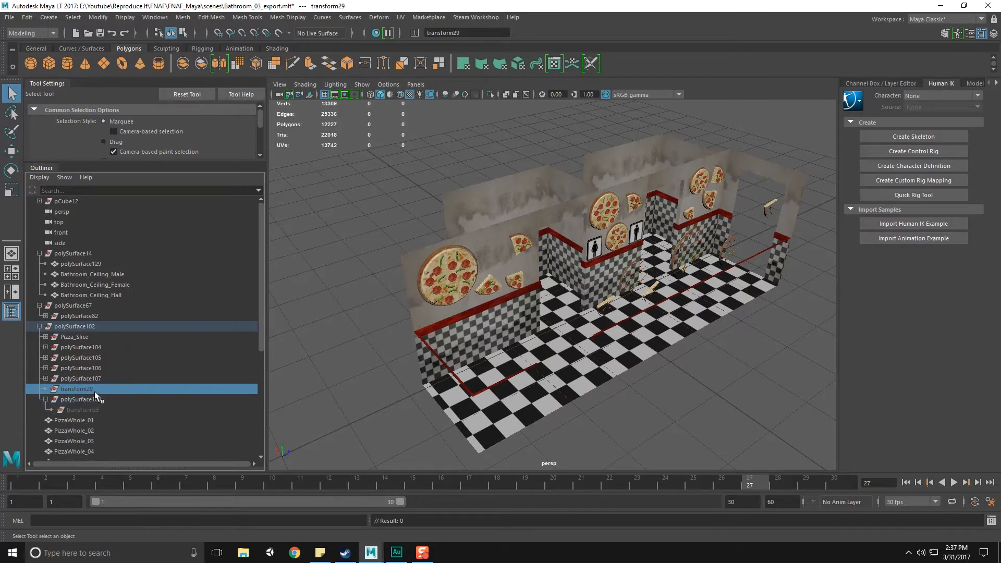
Make the hidden transform29 node visible with Show Selection.
{"action": "left_click", "coordinate": [83, 379]}
{"action": "left_click", "coordinate": [86, 388]}
{"action": "left_click", "coordinate": [124, 17]}
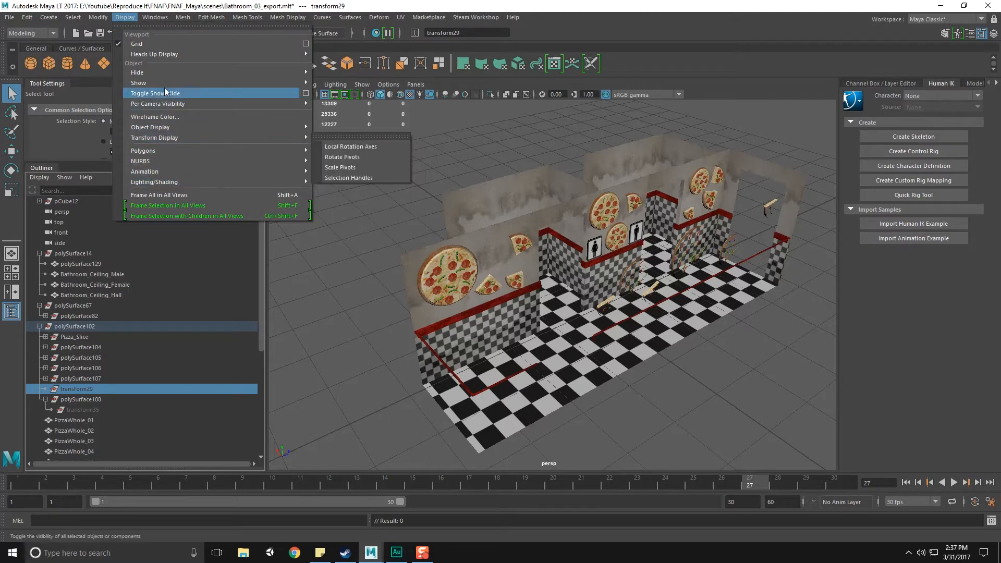
{"action": "mouse_move", "coordinate": [233, 82]}
{"action": "left_click", "coordinate": [349, 92]}
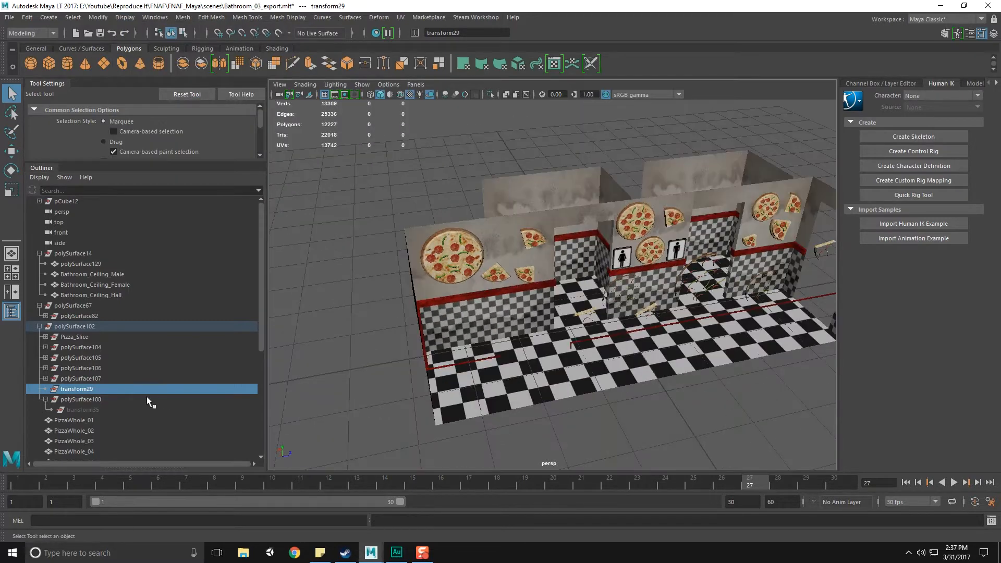
Frame polySurface108's hidden transform35 child to check for geometry, and delete polySurface108 from the polySurface102 group.
{"action": "left_click", "coordinate": [102, 405]}
{"action": "left_click", "coordinate": [95, 399]}
{"action": "left_click", "coordinate": [101, 408]}
{"action": "key", "text": "f"}
{"action": "left_click_drag", "start_coordinate": [470, 375], "coordinate": [451, 350], "text": "alt"}
{"action": "right_click_drag", "start_coordinate": [452, 351], "coordinate": [487, 349], "text": "alt"}
{"action": "left_click", "coordinate": [114, 399]}
{"action": "key", "text": "Delete"}
Frame transform29 to check for geometry and delete the node from the polySurface102 group.
{"action": "left_click", "coordinate": [99, 389]}
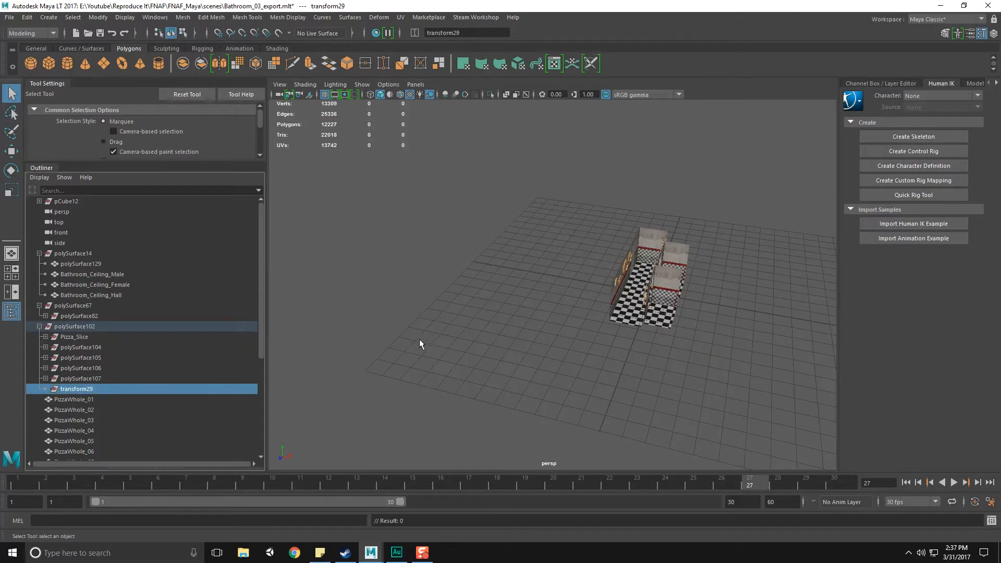
{"action": "key", "text": "f"}
{"action": "left_click_drag", "start_coordinate": [533, 321], "coordinate": [620, 328], "text": "alt"}
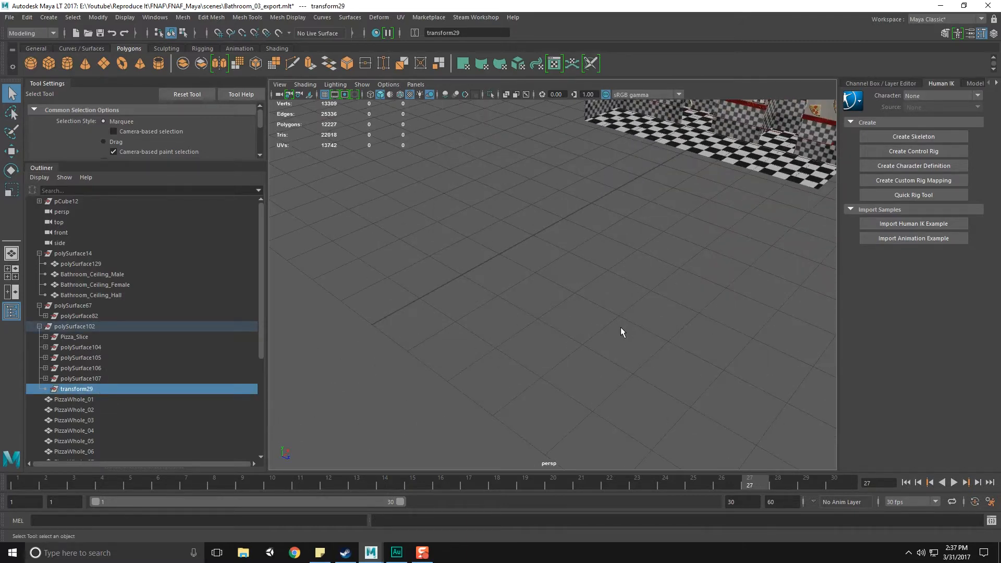
{"action": "key", "text": "Delete"}
Frame polySurface107 to check for geometry and delete it from the polySurface102 group.
{"action": "left_click", "coordinate": [124, 379]}
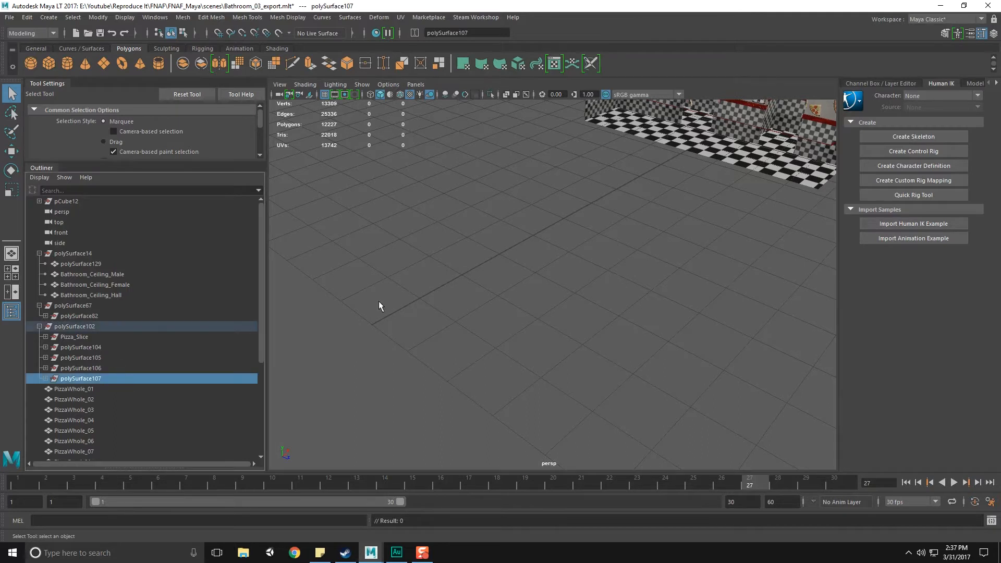
{"action": "key", "text": "f"}
{"action": "key", "text": "Delete"}
Expand the remaining children of polySurface102 to check their contents, and delete Pizza_Slice, polySurface104, polySurface105 and polySurface106.
{"action": "left_click", "coordinate": [125, 367]}
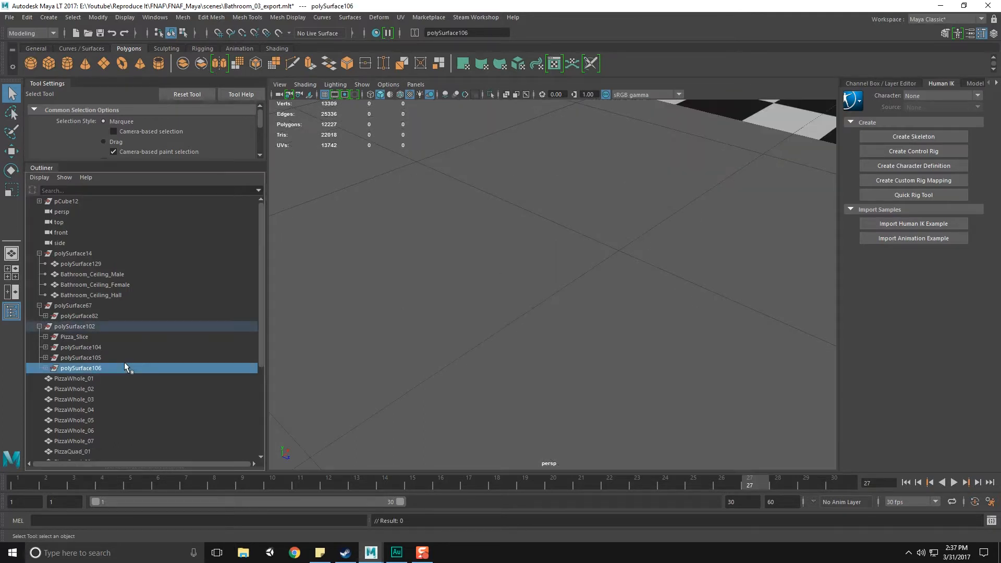
{"action": "left_click", "coordinate": [46, 368]}
{"action": "left_click", "coordinate": [45, 357]}
{"action": "left_click", "coordinate": [45, 347]}
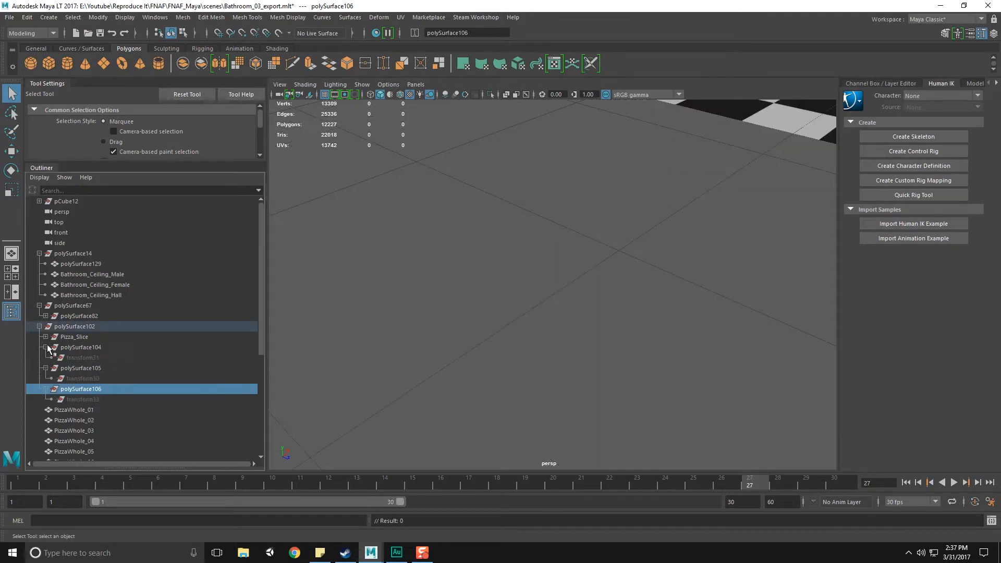
{"action": "left_click", "coordinate": [45, 337]}
{"action": "left_click_drag", "start_coordinate": [79, 344], "coordinate": [77, 399]}
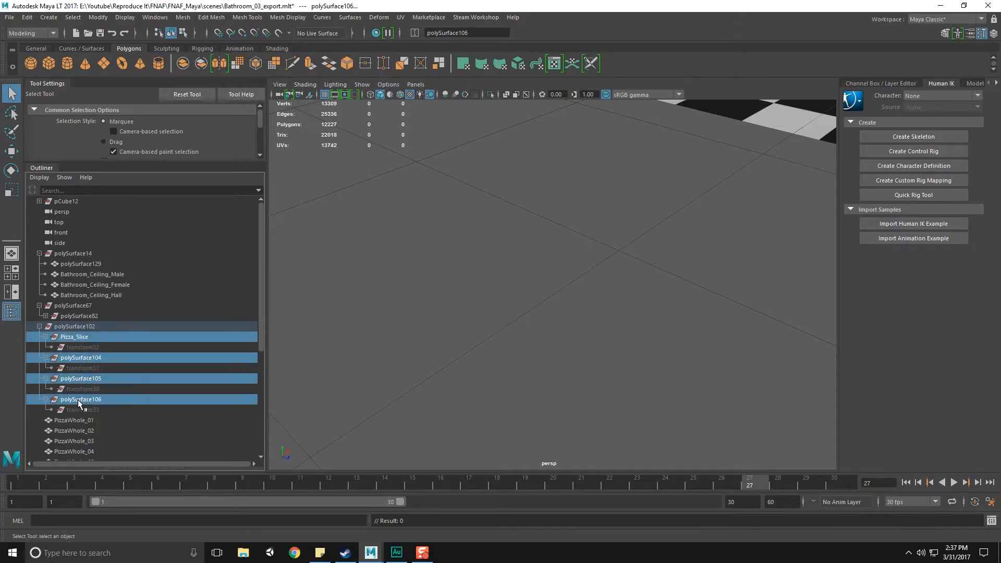
{"action": "key", "text": "Delete"}
{"action": "left_click_drag", "start_coordinate": [638, 284], "coordinate": [696, 310], "text": "alt"}
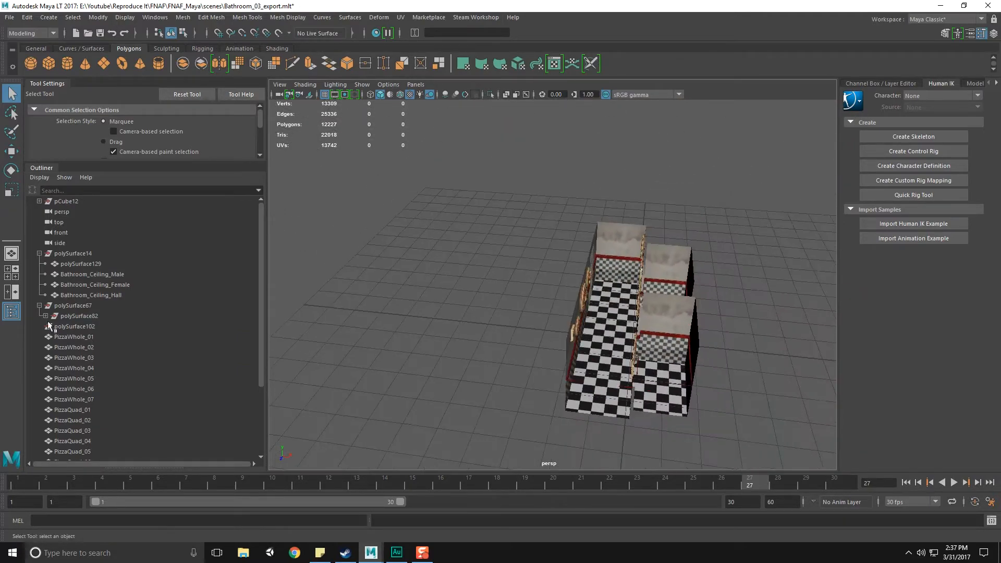
Check inside polySurface82, and delete the leftover polySurface67 and polySurface102 groups.
{"action": "left_click", "coordinate": [79, 316]}
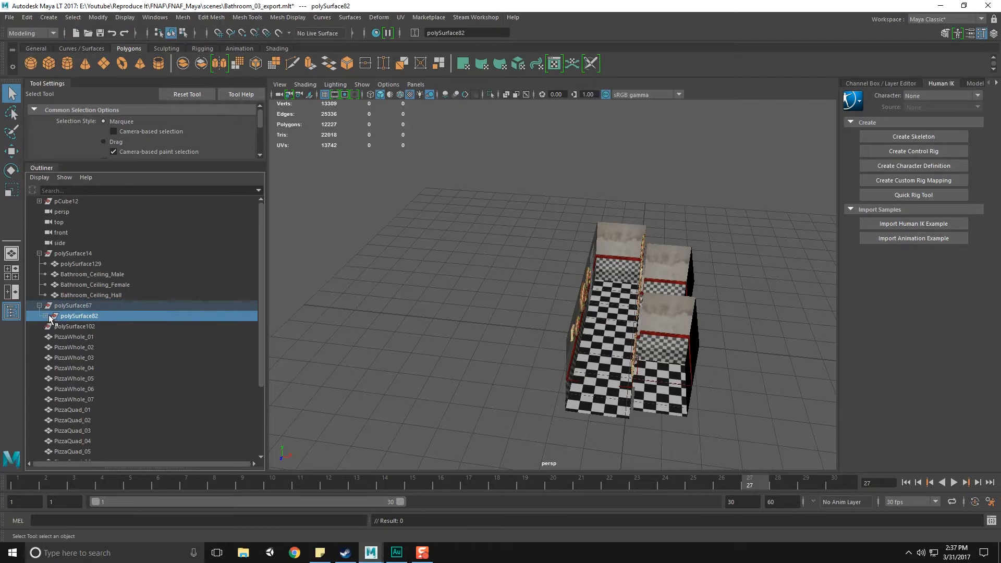
{"action": "left_click", "coordinate": [46, 316]}
{"action": "left_click", "coordinate": [74, 327]}
{"action": "left_click", "coordinate": [101, 306]}
{"action": "key", "text": "Delete"}
{"action": "left_click", "coordinate": [77, 305]}
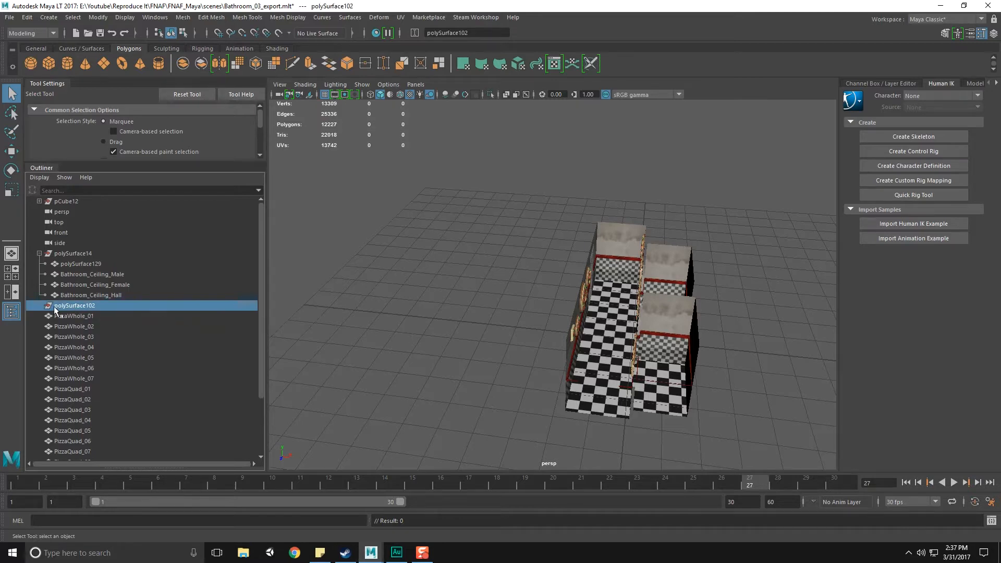
{"action": "key", "text": "Delete"}
Rename the floor mesh polySurface12 inside pCube12 as Bathroom_Floor.
{"action": "left_click", "coordinate": [82, 254]}
{"action": "left_click_drag", "start_coordinate": [469, 282], "coordinate": [495, 307], "text": "alt"}
{"action": "key", "text": "f"}
{"action": "left_click", "coordinate": [62, 204]}
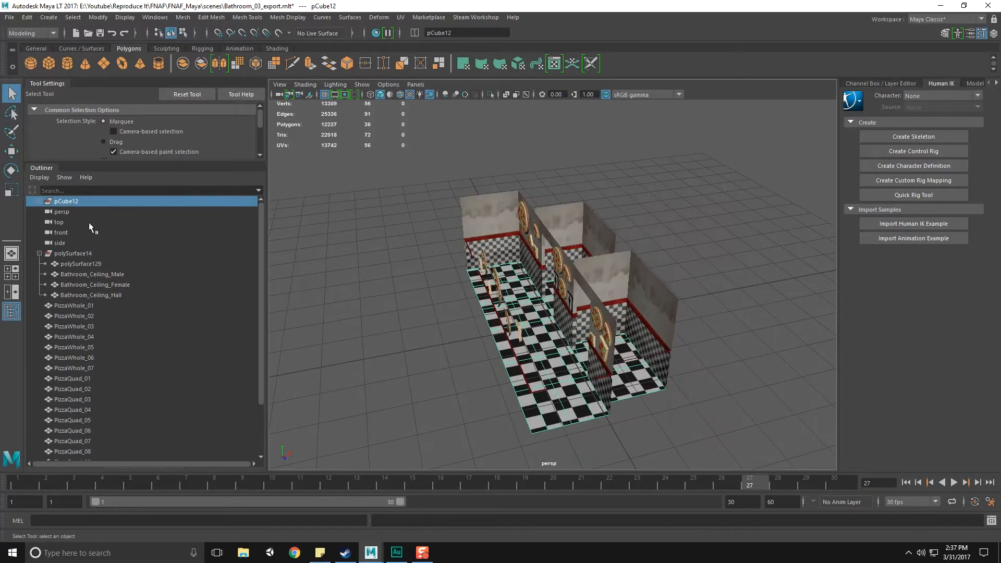
{"action": "left_click", "coordinate": [39, 201]}
{"action": "left_click", "coordinate": [79, 211]}
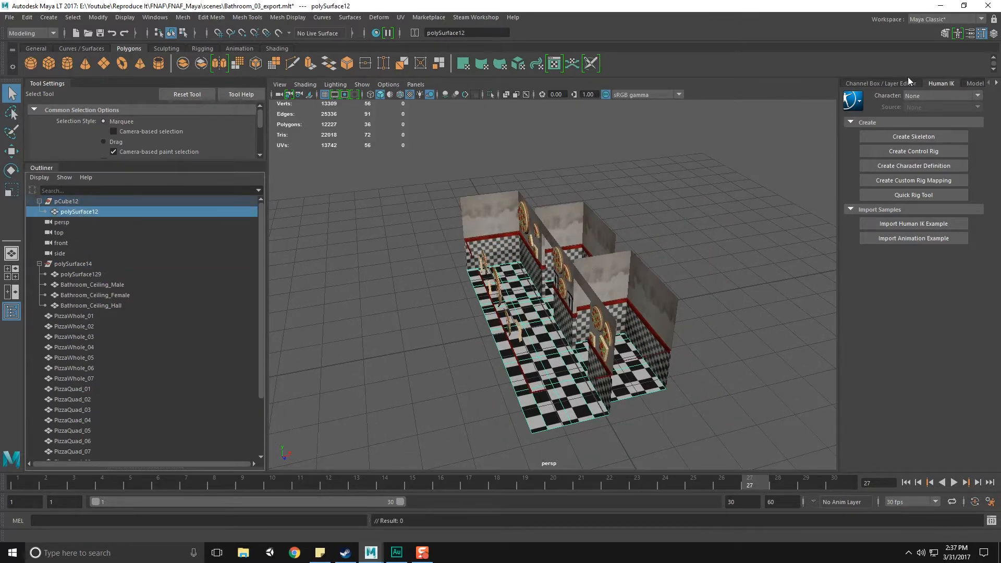
{"action": "left_click", "coordinate": [993, 32]}
{"action": "double_click", "coordinate": [895, 115]}
{"action": "type", "text": "Bathroom_Floor"}
{"action": "key", "text": "Return"}
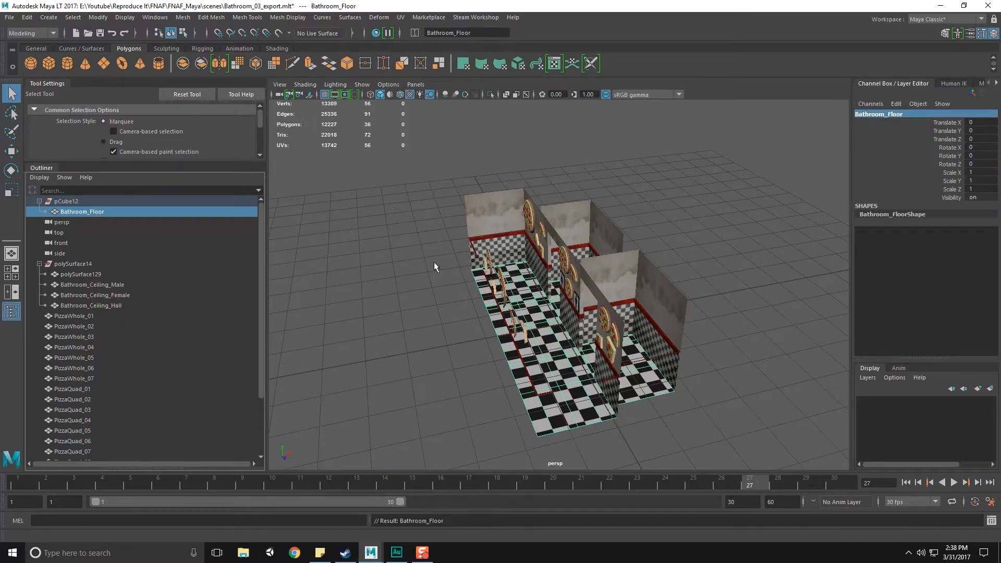
Move Bathroom_Floor into the polySurface14 group and delete the emptied pCube12 group.
{"action": "left_click", "coordinate": [66, 202]}
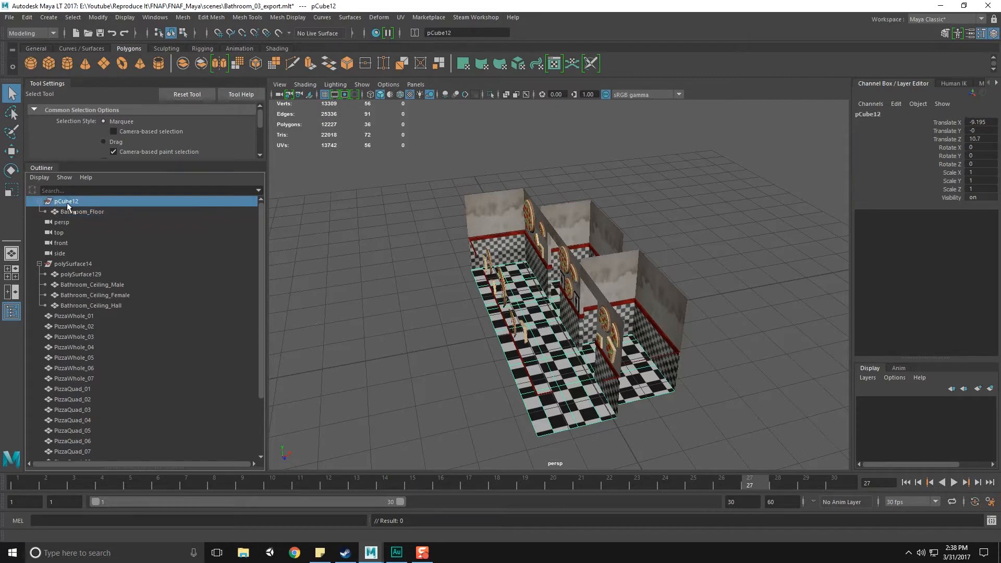
{"action": "left_click_drag", "start_coordinate": [78, 211], "coordinate": [72, 265]}
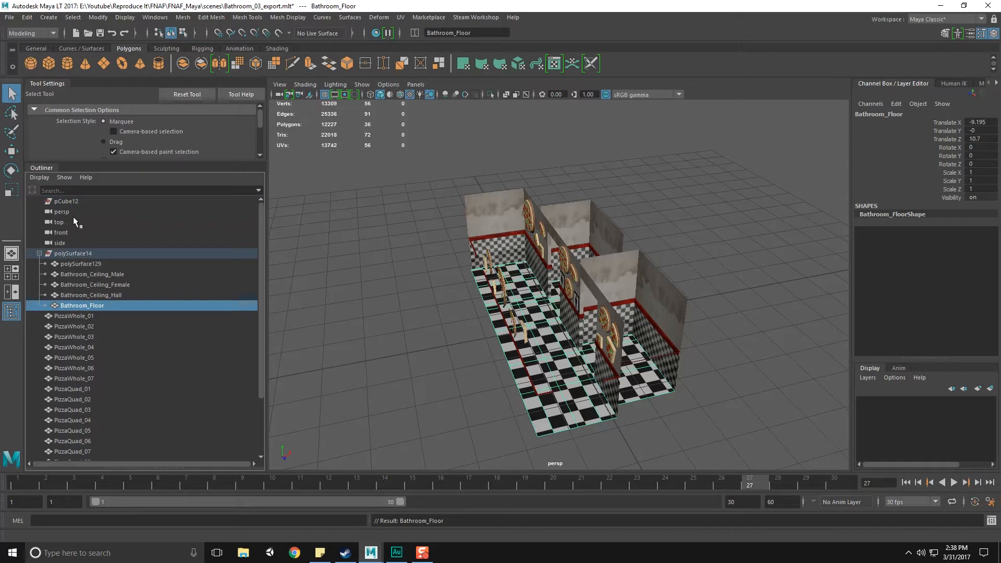
{"action": "left_click", "coordinate": [65, 201]}
{"action": "key", "text": "Delete"}
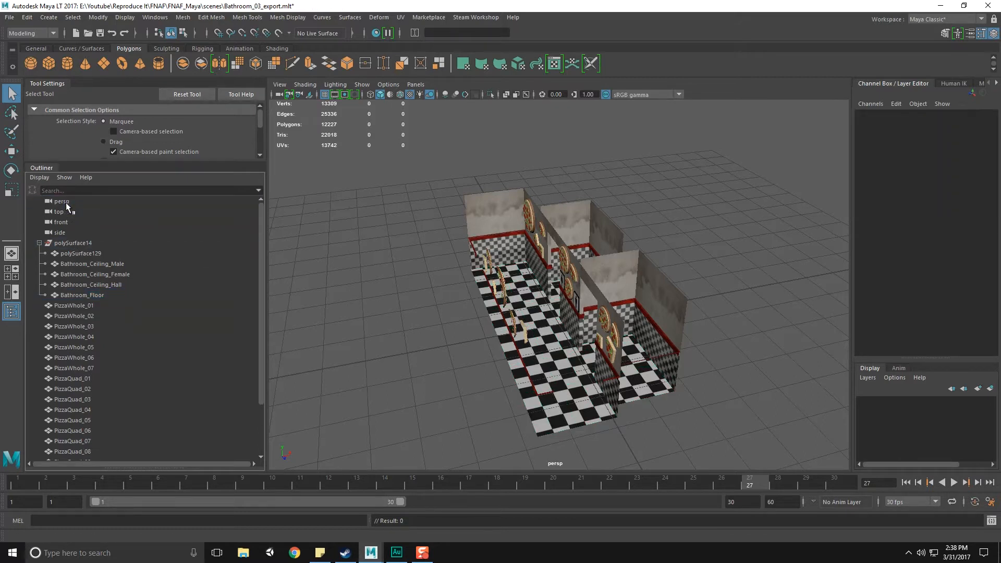
Delete the construction history of all objects in the scene after removing the pCube12 group.
{"action": "left_click", "coordinate": [27, 17]}
{"action": "mouse_move", "coordinate": [71, 150]}
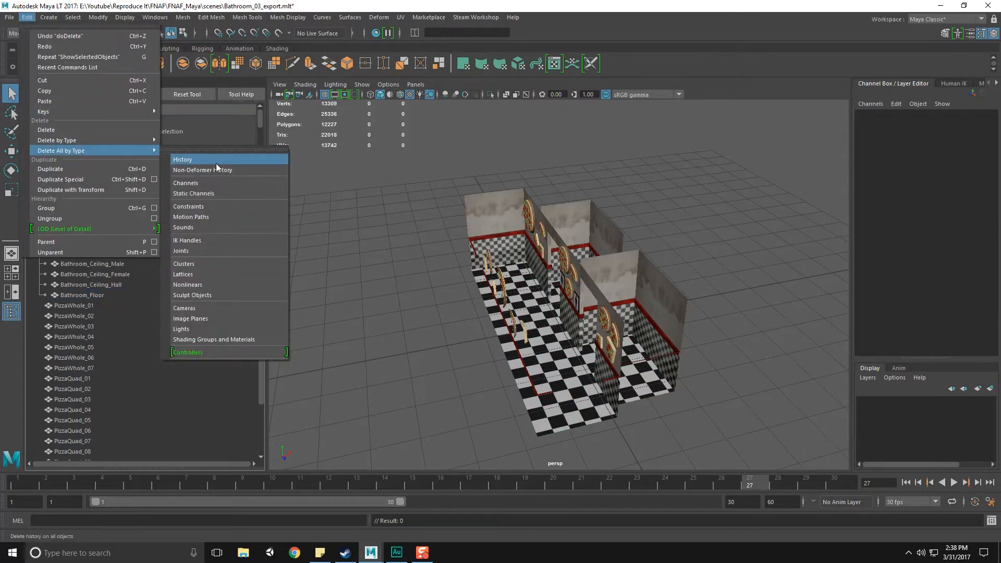
{"action": "left_click", "coordinate": [216, 163]}
Rename the polySurface14 group as Bathroom.
{"action": "left_click", "coordinate": [66, 243]}
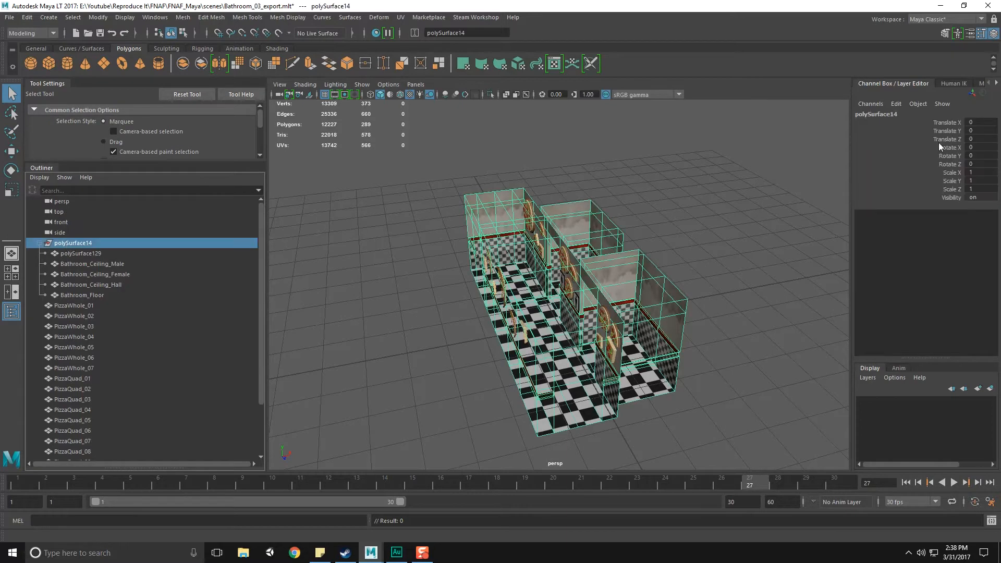
{"action": "double_click", "coordinate": [886, 115]}
{"action": "type", "text": "Ba"}
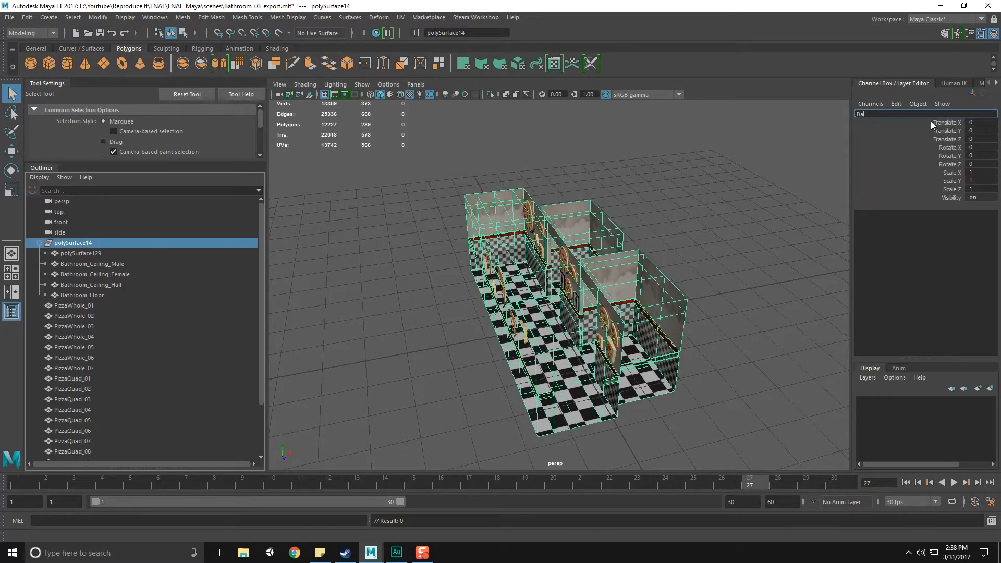
{"action": "type", "text": "throlom"}
{"action": "key", "text": "Return"}
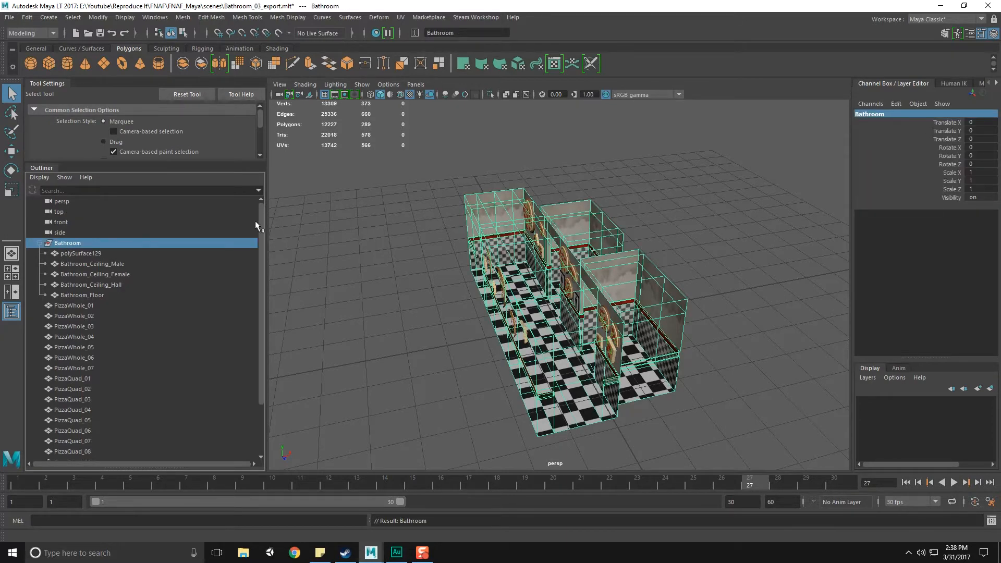
Rename the wall mesh polySurface129 in the Bathroom group as Bathroom_Walls.
{"action": "left_click", "coordinate": [81, 253]}
{"action": "left_click_drag", "start_coordinate": [527, 312], "coordinate": [438, 300], "text": "alt"}
{"action": "double_click", "coordinate": [885, 114]}
{"action": "key", "text": "BackSpace"}
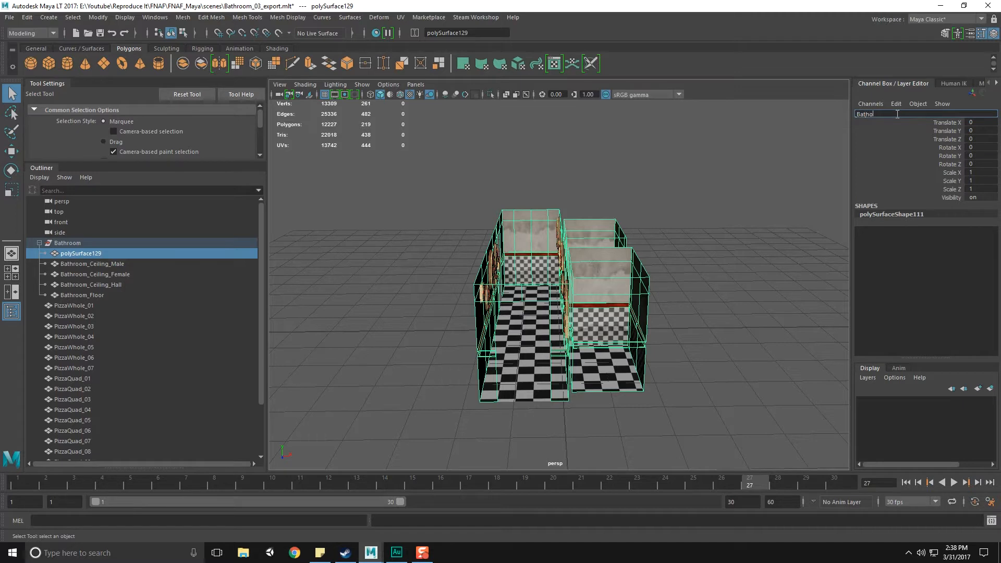
{"action": "type", "text": "Bathoom Walls"}
{"action": "key", "text": "Return"}
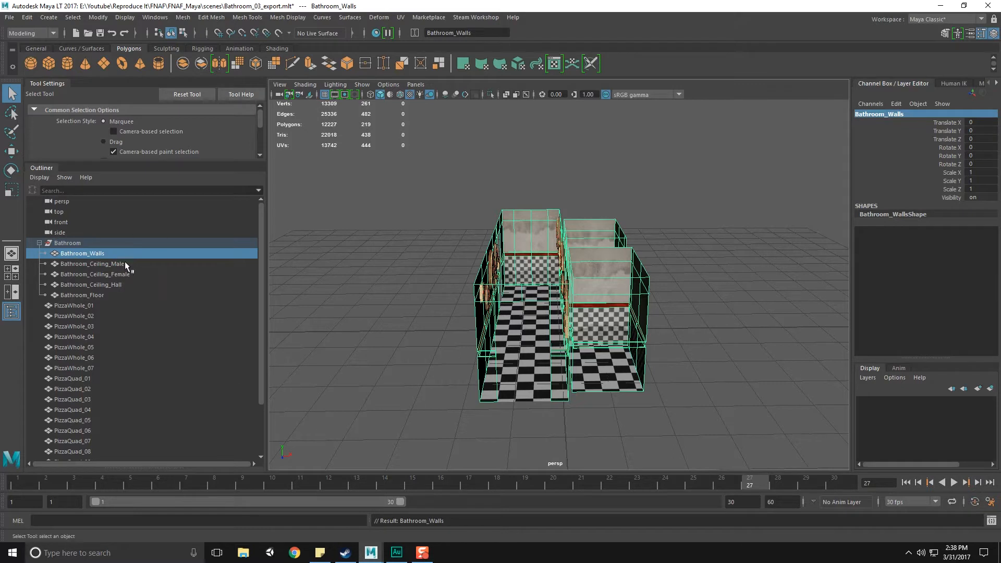
Examine the male, female and hall ceilings, the floor and the walls one by one to verify their names match the geometry.
{"action": "left_click", "coordinate": [93, 263]}
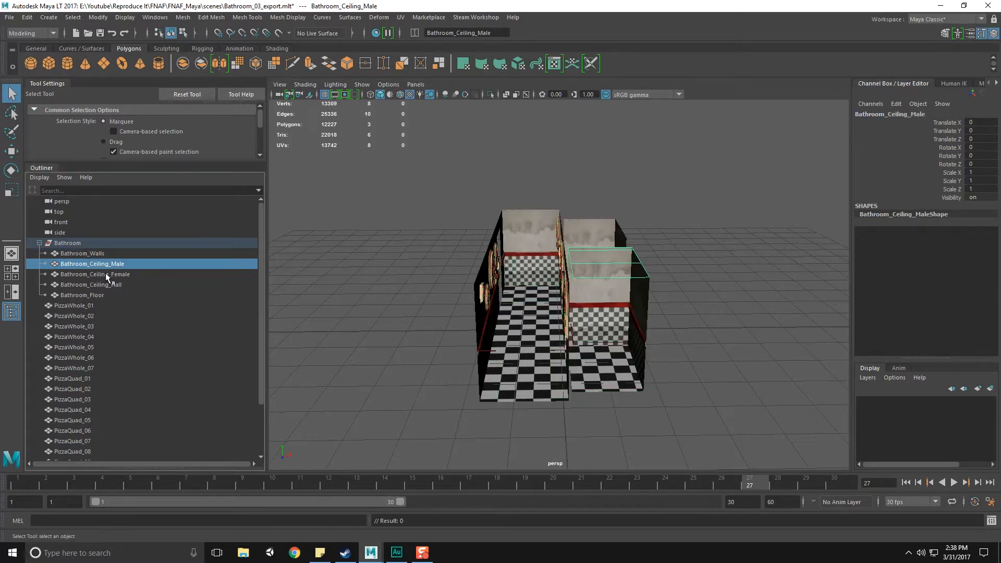
{"action": "left_click", "coordinate": [106, 274]}
{"action": "left_click", "coordinate": [104, 285]}
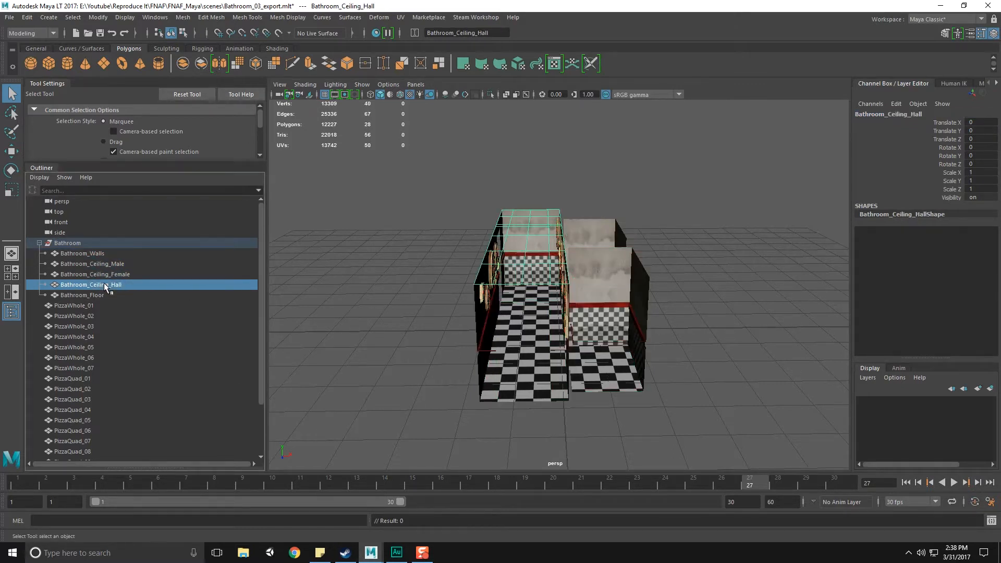
{"action": "left_click", "coordinate": [106, 294]}
{"action": "key", "text": "f"}
{"action": "left_click", "coordinate": [585, 211]}
{"action": "left_click_drag", "start_coordinate": [715, 224], "coordinate": [599, 264], "text": "alt"}
{"action": "left_click", "coordinate": [667, 282]}
{"action": "left_click_drag", "start_coordinate": [667, 282], "coordinate": [417, 269], "text": "alt"}
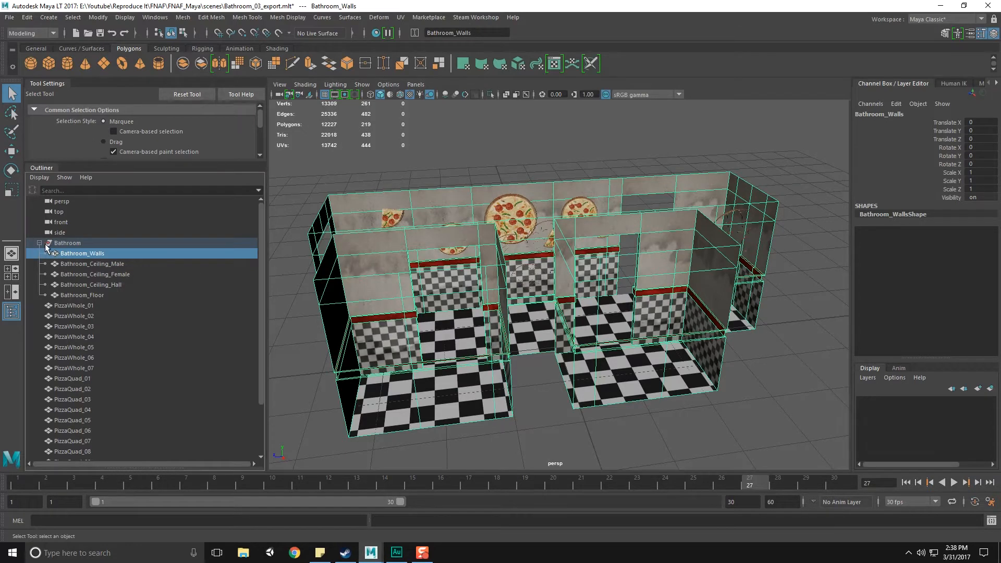
Move all pizza meshes from PizzaWhole_01 through PizzaQuad_010 into the Bathroom group.
{"action": "left_click", "coordinate": [81, 303]}
{"action": "scroll", "coordinate": [96, 339], "scroll_direction": "down", "scroll_amount": 2}
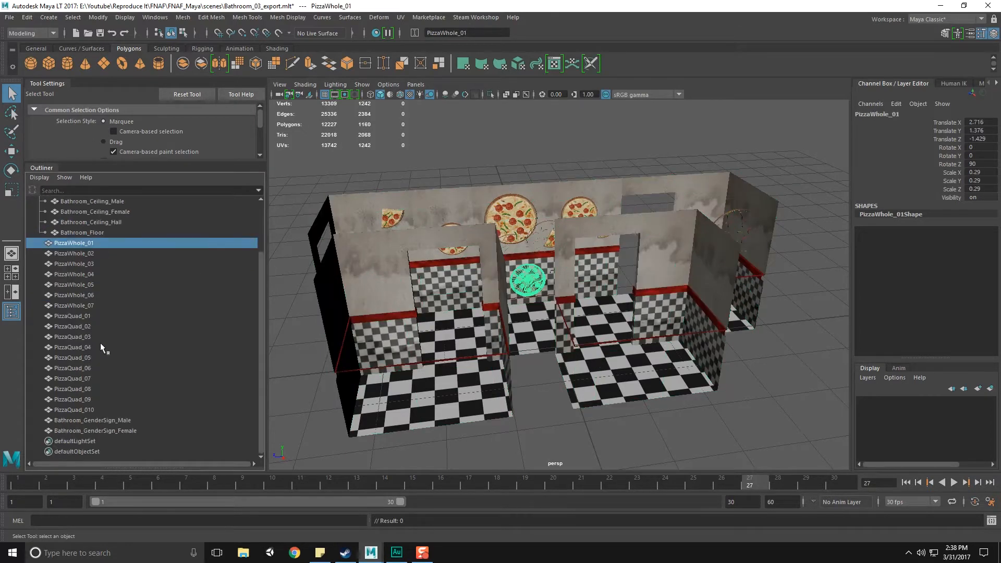
{"action": "left_click", "coordinate": [91, 410], "text": "shift"}
{"action": "scroll", "coordinate": [78, 292], "scroll_direction": "up", "scroll_amount": 3}
{"action": "left_click_drag", "start_coordinate": [74, 296], "coordinate": [72, 246]}
{"action": "scroll", "coordinate": [93, 331], "scroll_direction": "down", "scroll_amount": 2}
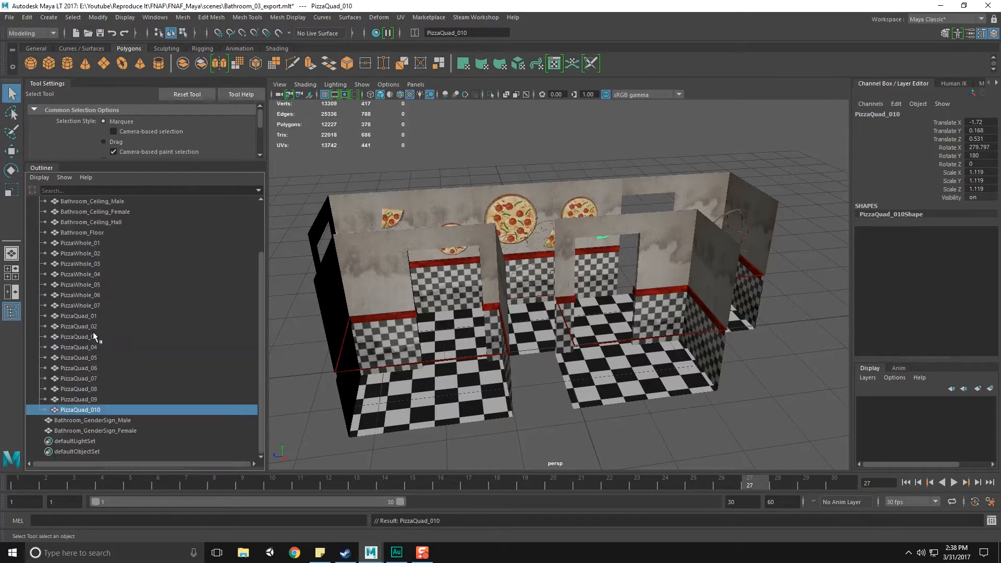
Move Bathroom_GenderSign_Male and Bathroom_GenderSign_Female into the Bathroom group and collapse the group.
{"action": "left_click", "coordinate": [89, 420]}
{"action": "left_click", "coordinate": [92, 431]}
{"action": "left_click", "coordinate": [93, 420]}
{"action": "scroll", "coordinate": [90, 426], "scroll_direction": "up", "scroll_amount": 2}
{"action": "scroll", "coordinate": [89, 430], "scroll_direction": "down", "scroll_amount": 2}
{"action": "left_click", "coordinate": [89, 431], "text": "shift"}
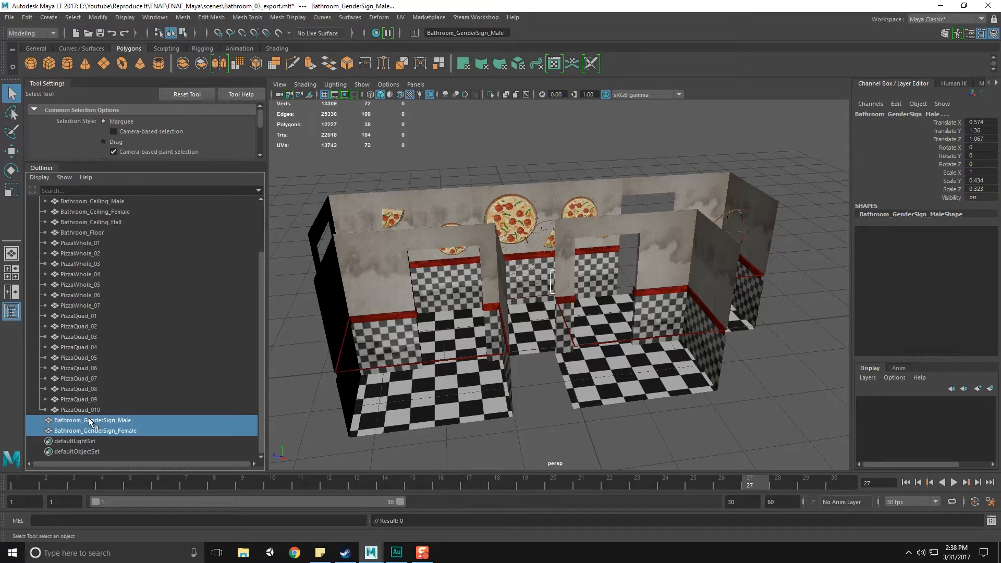
{"action": "middle_click_drag", "start_coordinate": [97, 186], "coordinate": [67, 243]}
{"action": "scroll", "coordinate": [84, 276], "scroll_direction": "down", "scroll_amount": 2}
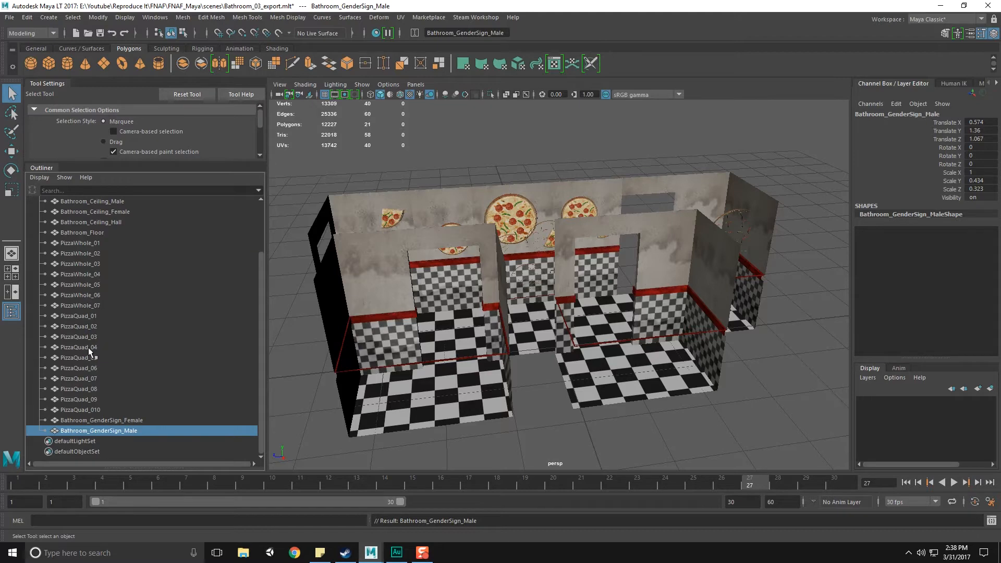
{"action": "scroll", "coordinate": [86, 276], "scroll_direction": "up", "scroll_amount": 2}
{"action": "left_click", "coordinate": [39, 243]}
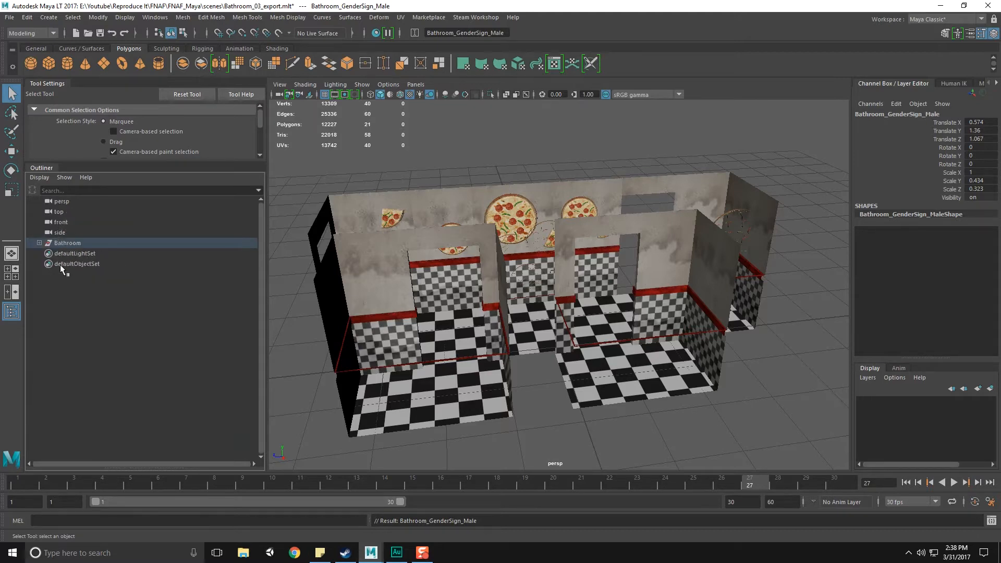
Save the scene with nothing selected, and delete the history of all objects again.
{"action": "left_click", "coordinate": [317, 176]}
{"action": "key", "text": "ctrl+s"}
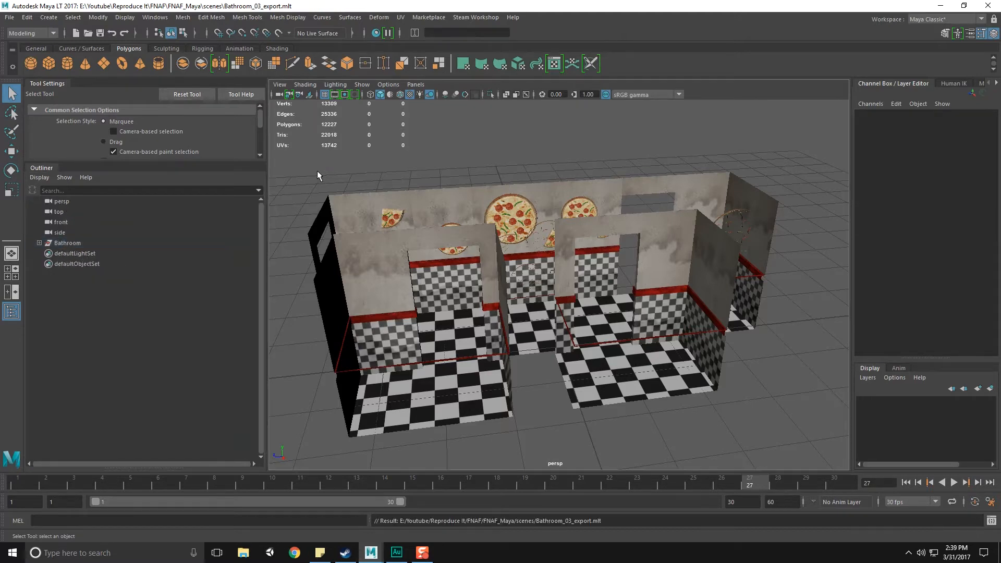
{"action": "left_click", "coordinate": [27, 18]}
{"action": "mouse_move", "coordinate": [76, 151]}
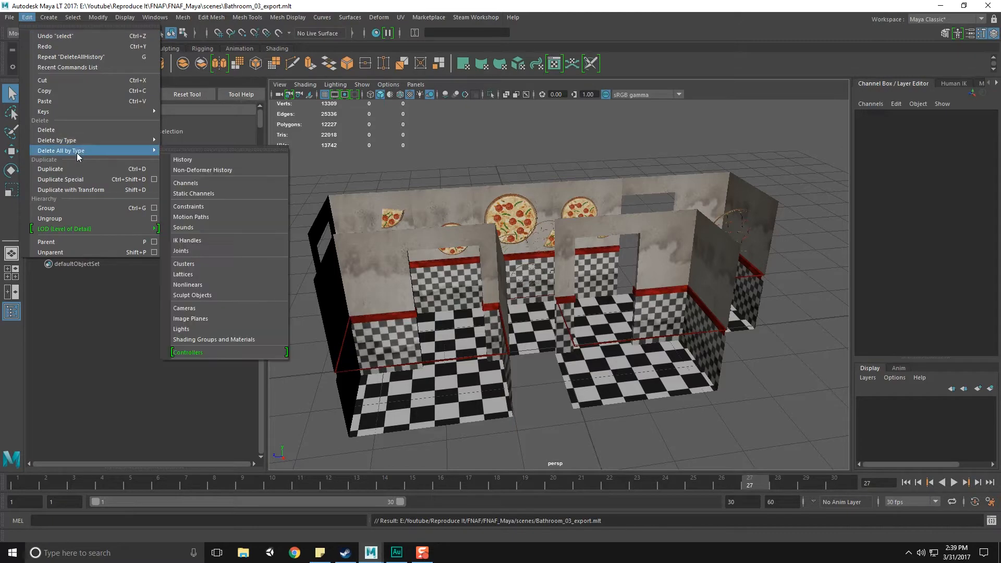
{"action": "left_click", "coordinate": [220, 159]}
Examine the hallway interior and the pivot placement of Bathroom_Walls with the Move tool.
{"action": "left_click_drag", "start_coordinate": [425, 152], "coordinate": [570, 285], "text": "alt"}
{"action": "left_click", "coordinate": [638, 234]}
{"action": "key", "text": "w"}
{"action": "left_click", "coordinate": [569, 282]}
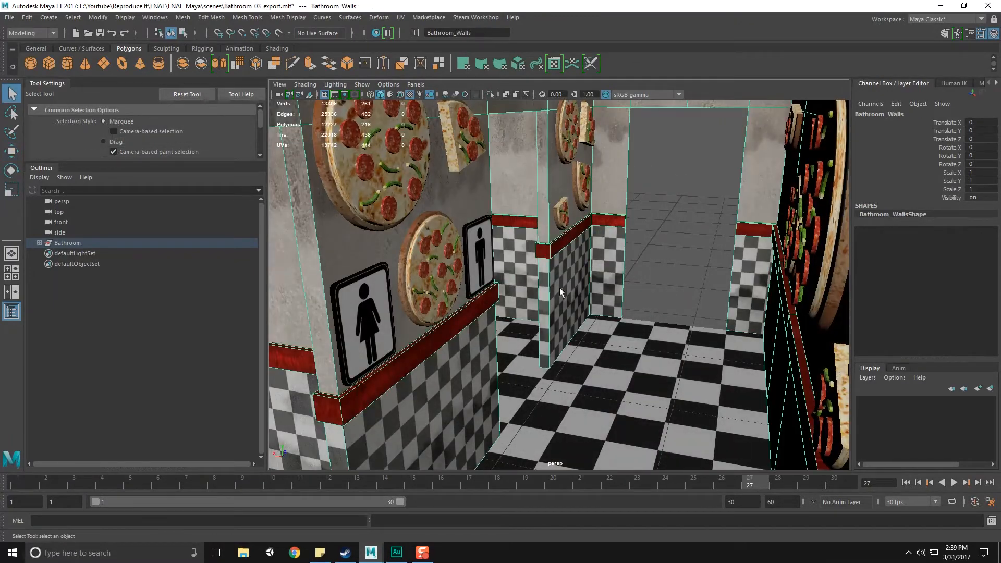
{"action": "scroll", "coordinate": [559, 286], "scroll_direction": "down", "scroll_amount": 5}
{"action": "left_click_drag", "start_coordinate": [558, 287], "coordinate": [568, 312], "text": "alt"}
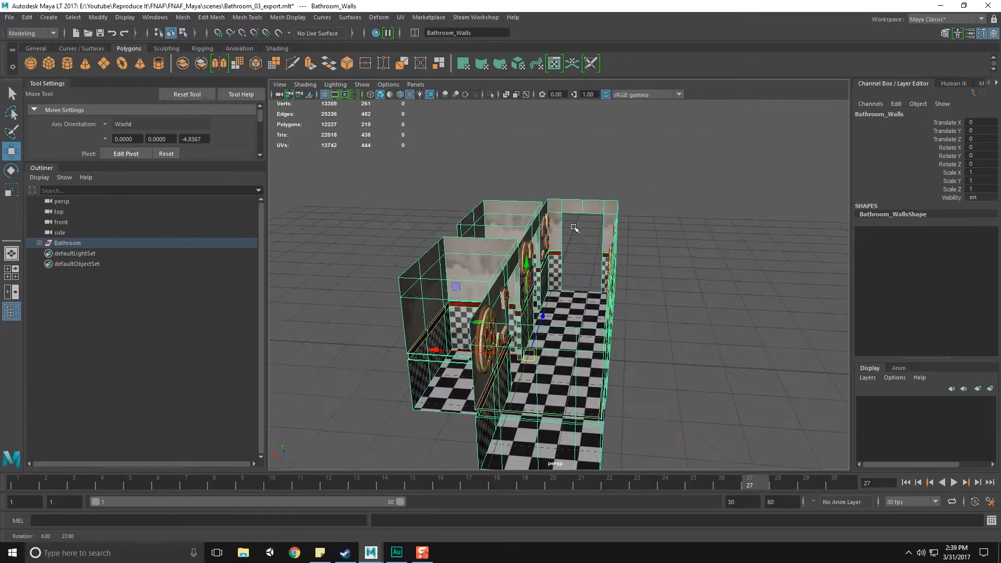
Center the pivot of Bathroom_Ceiling_Hall.
{"action": "left_click", "coordinate": [562, 297]}
{"action": "left_click_drag", "start_coordinate": [562, 297], "coordinate": [567, 266], "text": "alt"}
{"action": "key", "text": "space"}
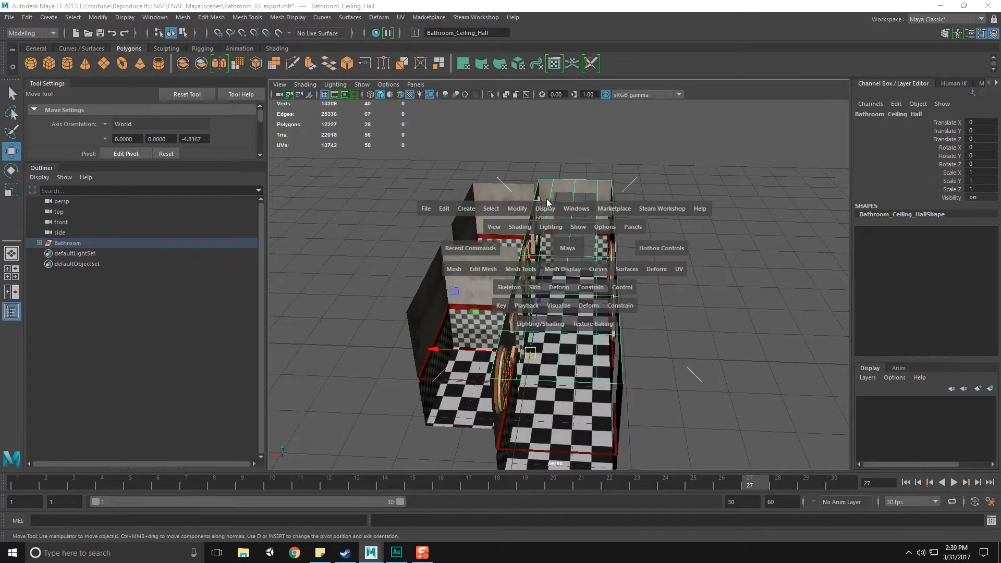
{"action": "left_click", "coordinate": [517, 208]}
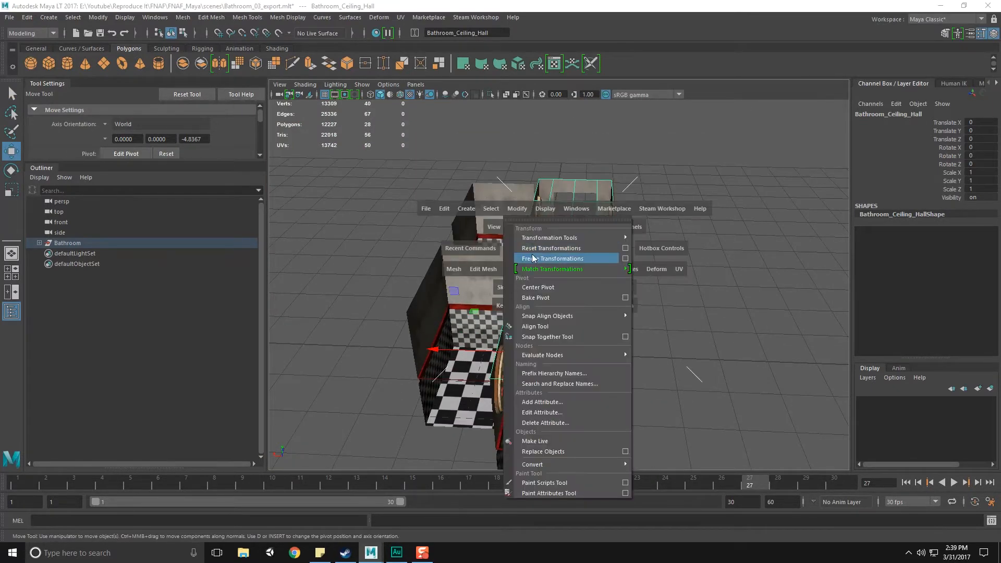
{"action": "left_click", "coordinate": [545, 287]}
Check the pivots of the other ceilings and Bathroom_Floor, and save the scene.
{"action": "left_click", "coordinate": [497, 211]}
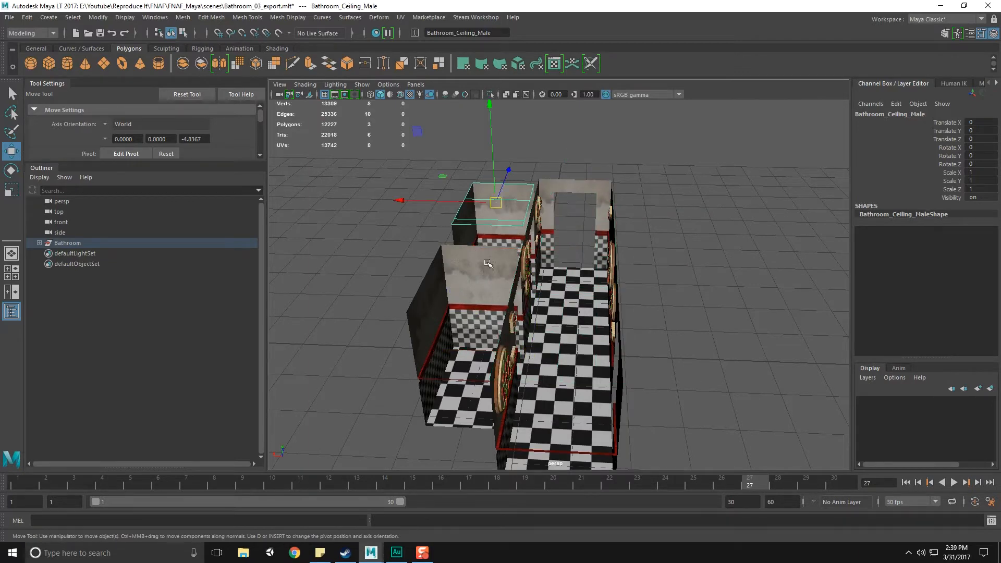
{"action": "left_click", "coordinate": [474, 299]}
{"action": "left_click_drag", "start_coordinate": [600, 307], "coordinate": [576, 286], "text": "alt"}
{"action": "left_click", "coordinate": [569, 295]}
{"action": "left_click_drag", "start_coordinate": [597, 240], "coordinate": [596, 281], "text": "alt"}
{"action": "left_click_drag", "start_coordinate": [677, 316], "coordinate": [604, 312], "text": "alt"}
{"action": "key", "text": "ctrl+s"}
Inspect the hallway with its pizzas and gender signs, and select the whole Bathroom group.
{"action": "left_click_drag", "start_coordinate": [539, 324], "coordinate": [651, 265], "text": "alt"}
{"action": "scroll", "coordinate": [604, 310], "scroll_direction": "up", "scroll_amount": 8}
{"action": "scroll", "coordinate": [542, 296], "scroll_direction": "down", "scroll_amount": 10}
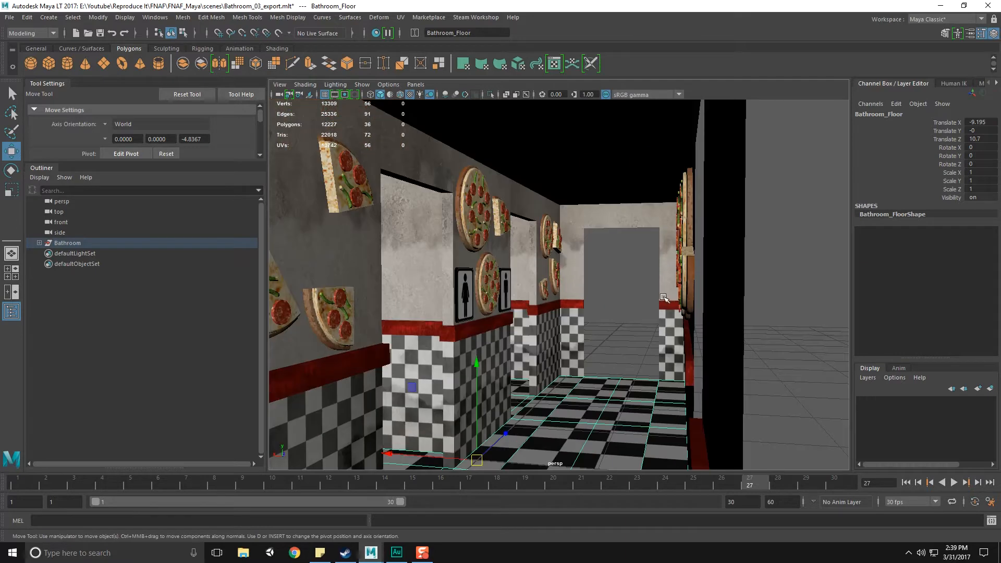
{"action": "left_click", "coordinate": [101, 239]}
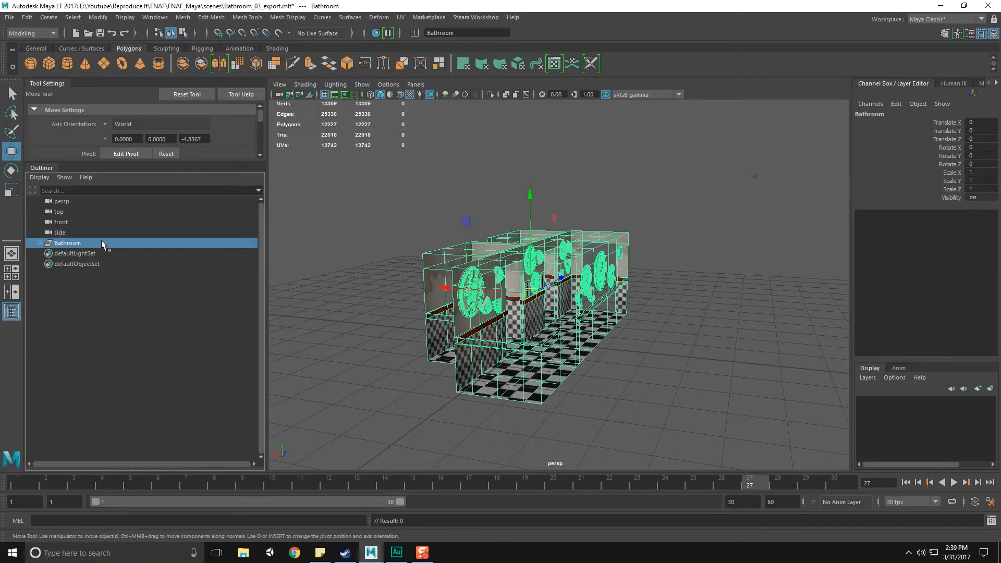
Deselect the Bathroom group and save the current scene.
{"action": "left_click", "coordinate": [98, 18]}
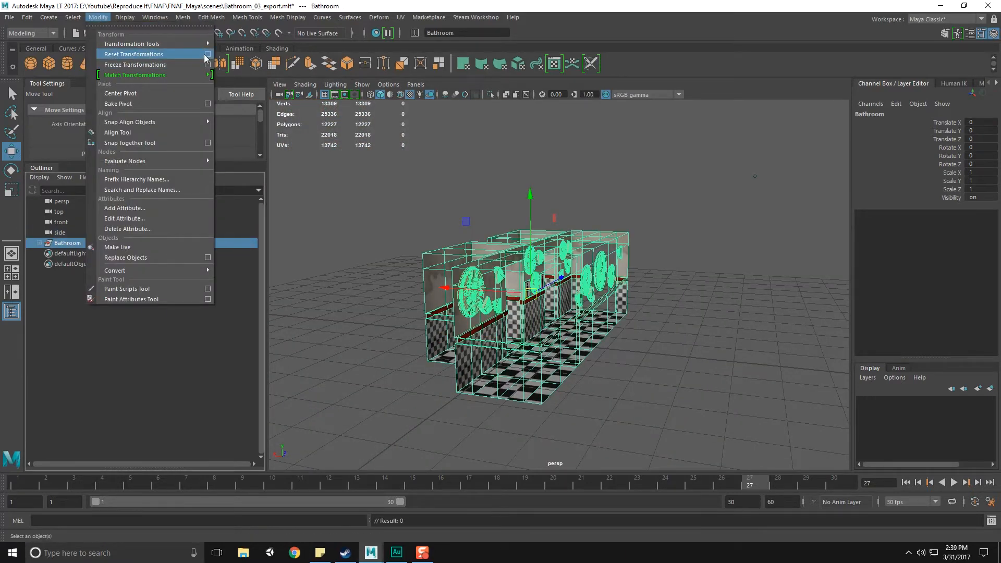
{"action": "left_click", "coordinate": [366, 210]}
{"action": "left_click_drag", "start_coordinate": [644, 227], "coordinate": [527, 270], "text": "alt"}
{"action": "key", "text": "ctrl+s"}
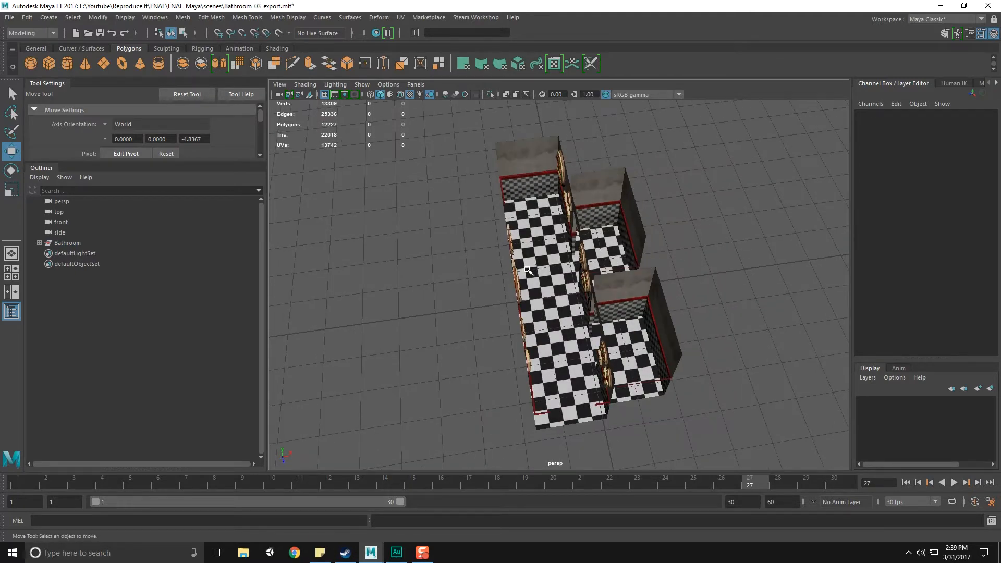
{"action": "left_click", "coordinate": [10, 17]}
{"action": "left_click", "coordinate": [26, 58]}
Save the scene as a new file named Bathroom_04_textured.mlt in the project's scenes folder.
{"action": "left_click", "coordinate": [12, 18]}
{"action": "left_click", "coordinate": [32, 69]}
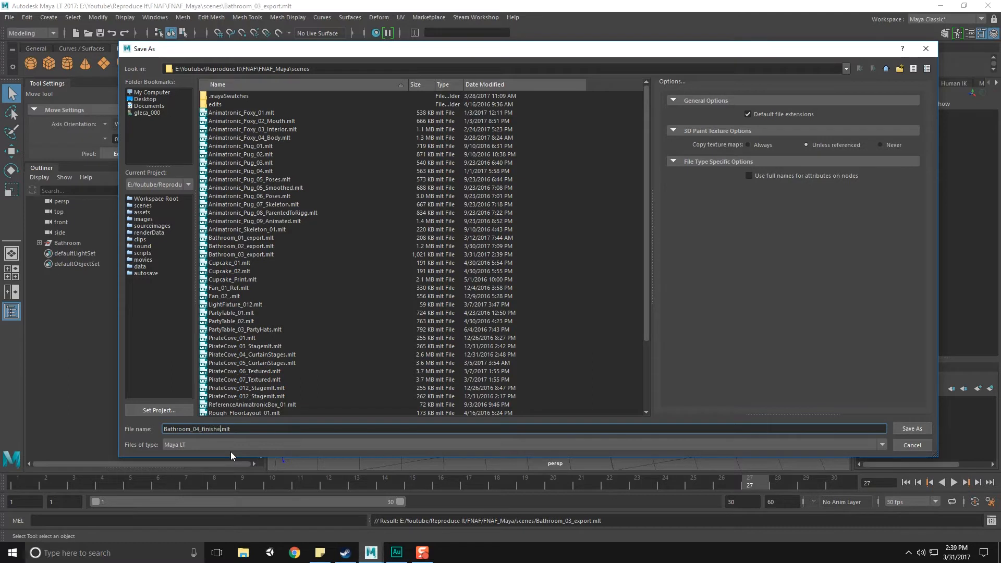
{"action": "key", "text": "BackSpace"}
{"action": "key", "text": "BackSpace"}
{"action": "type", "text": "te"}
{"action": "type", "text": "xt"}
{"action": "type", "text": "ured"}
{"action": "key", "text": "Return"}
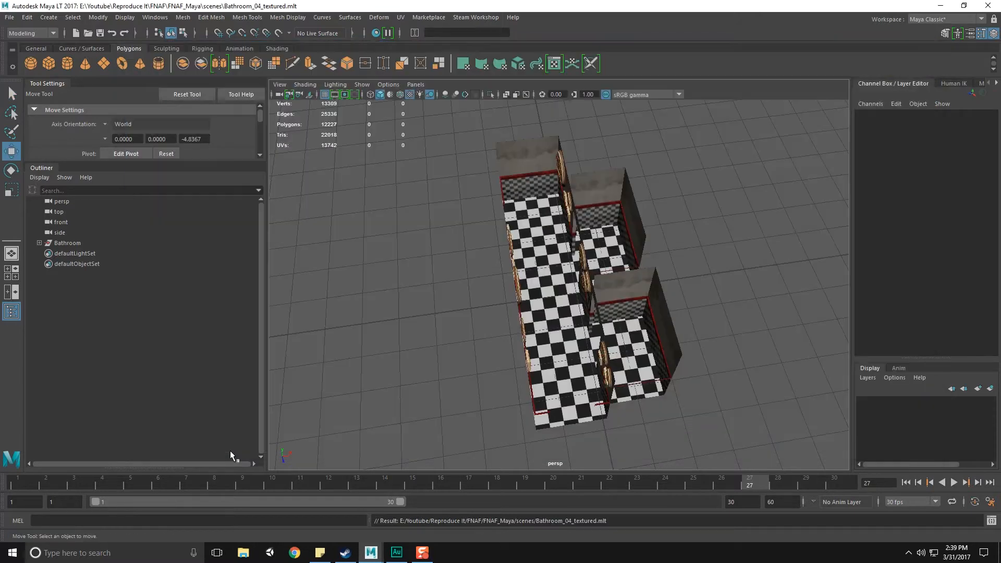
Save Bathroom_04_textured and open the recent scene Rough_FloorLayout_04.mlt.
{"action": "left_click", "coordinate": [9, 18]}
{"action": "left_click", "coordinate": [35, 60]}
{"action": "left_click", "coordinate": [7, 17]}
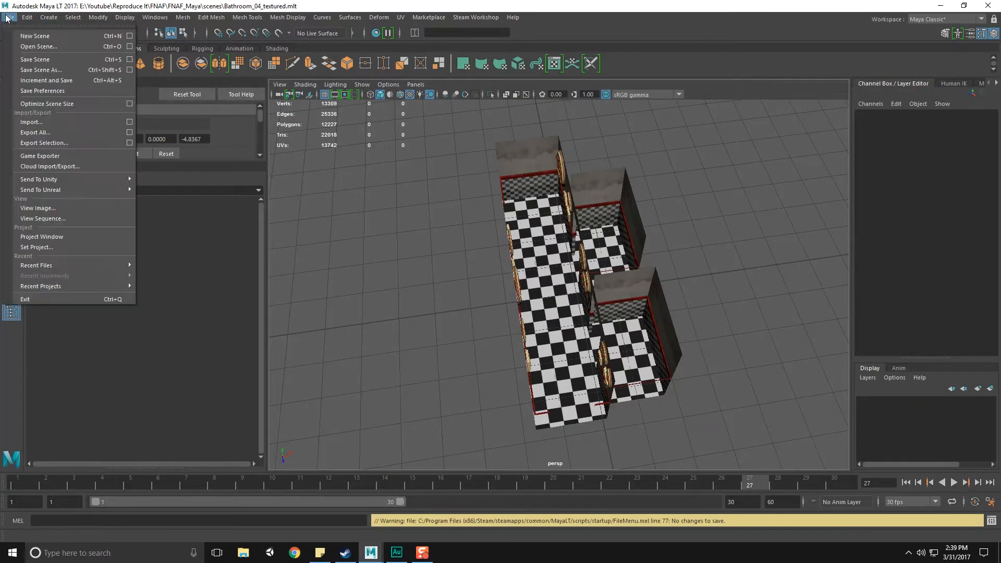
{"action": "mouse_move", "coordinate": [40, 266]}
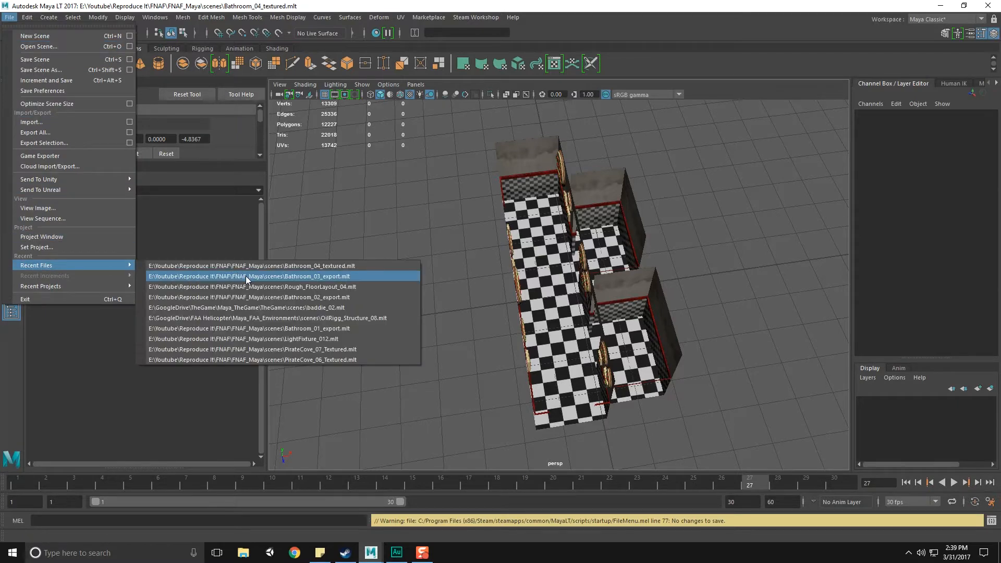
{"action": "left_click", "coordinate": [266, 287]}
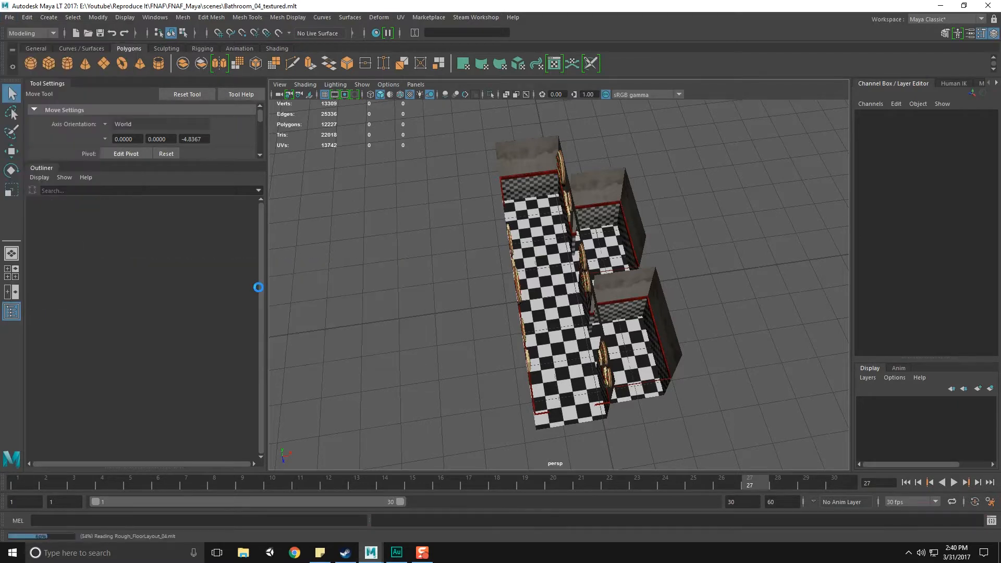
Import Bathroom_04_textured.mlt into the rough floor layout scene.
{"action": "mouse_move", "coordinate": [586, 334]}
{"action": "left_mouse_down", "text": "alt"}
{"action": "mouse_move", "coordinate": [577, 313]}
{"action": "mouse_move", "coordinate": [572, 326]}
{"action": "left_mouse_up", "text": "alt"}
{"action": "middle_click_drag", "start_coordinate": [572, 326], "coordinate": [552, 315], "text": "alt"}
{"action": "right_click_drag", "start_coordinate": [552, 315], "coordinate": [602, 221], "text": "alt"}
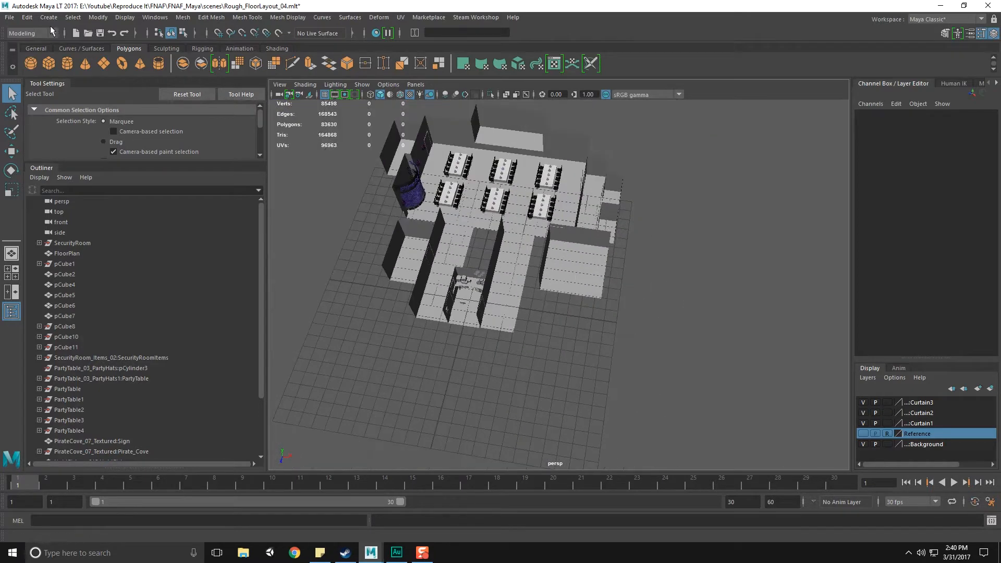
{"action": "left_click", "coordinate": [9, 20]}
{"action": "mouse_move", "coordinate": [73, 17]}
{"action": "mouse_move", "coordinate": [10, 18]}
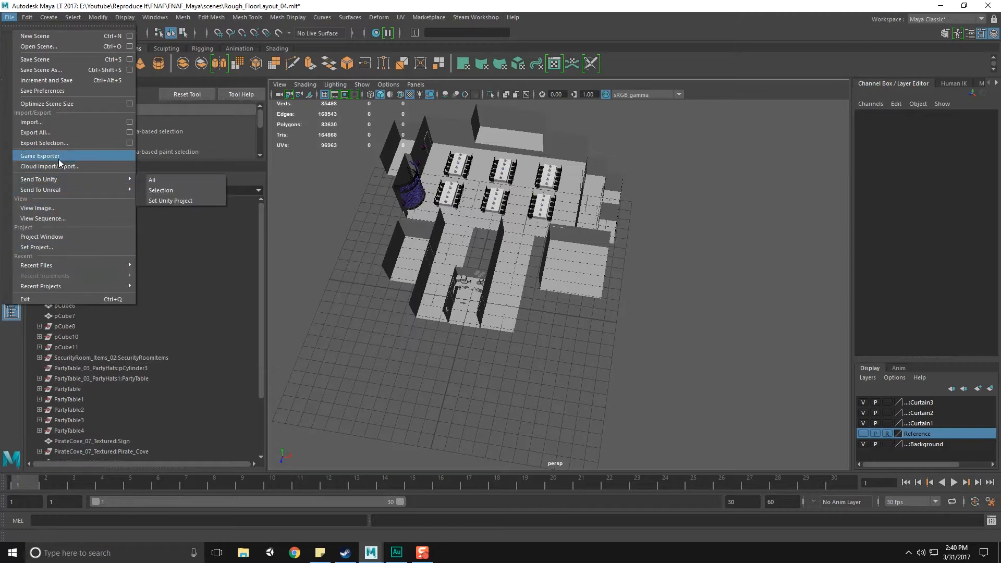
{"action": "left_click", "coordinate": [62, 123]}
{"action": "left_click_drag", "start_coordinate": [399, 50], "coordinate": [346, 42]}
{"action": "scroll", "coordinate": [221, 317], "scroll_direction": "down", "scroll_amount": 4}
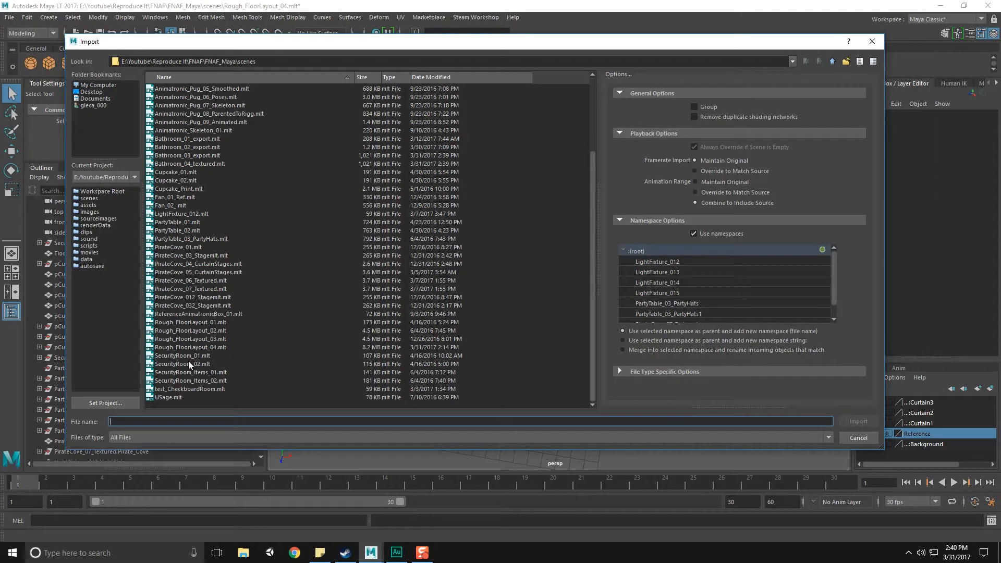
{"action": "scroll", "coordinate": [186, 212], "scroll_direction": "up", "scroll_amount": 4}
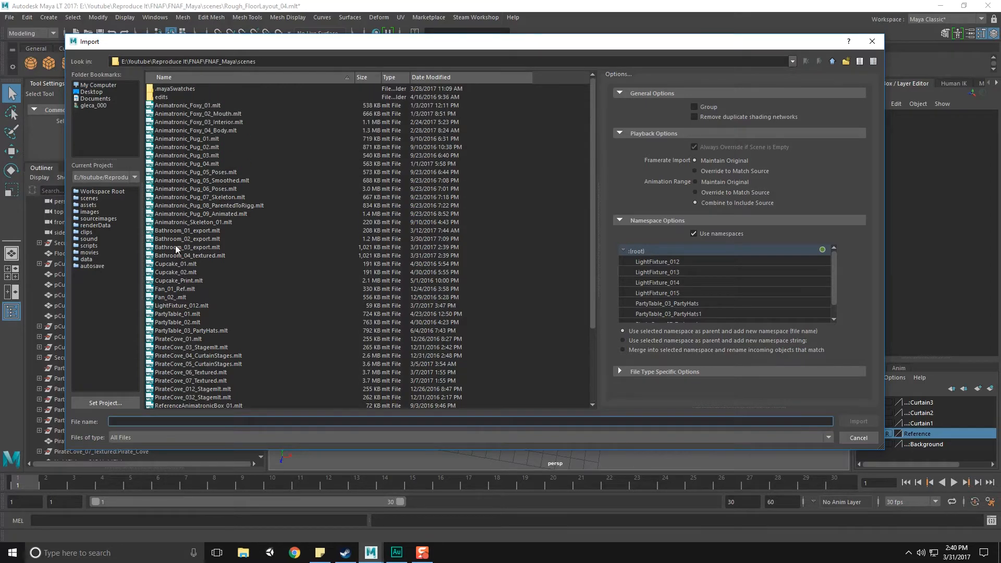
{"action": "left_click", "coordinate": [193, 257]}
{"action": "double_click", "coordinate": [220, 257]}
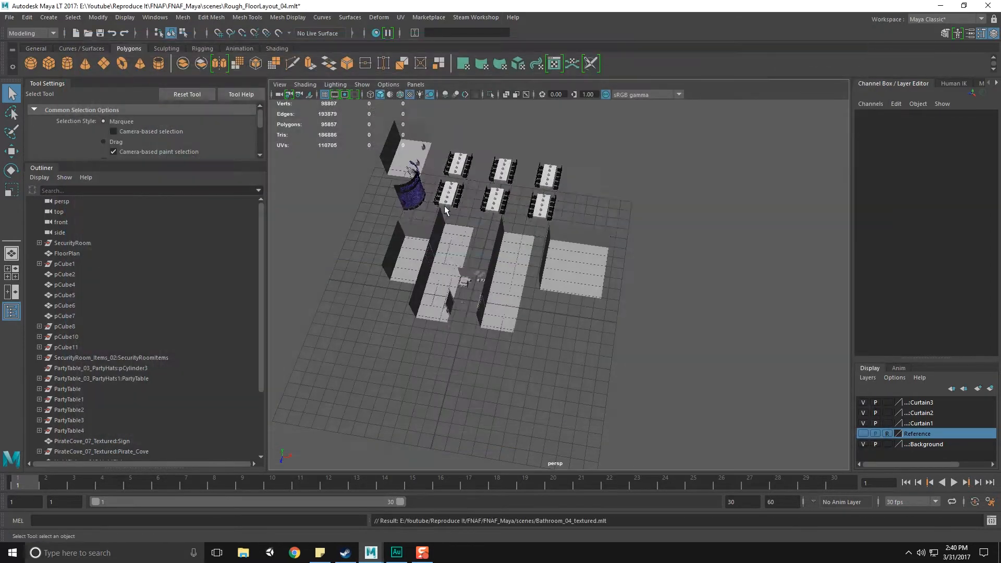
Select the whole imported Bathroom group and move it to about X 9.471, Z -11.286, over the rough bathroom block.
{"action": "left_click_drag", "start_coordinate": [577, 253], "coordinate": [516, 284], "text": "alt"}
{"action": "scroll", "coordinate": [564, 284], "scroll_direction": "up", "scroll_amount": 5}
{"action": "left_click", "coordinate": [566, 345]}
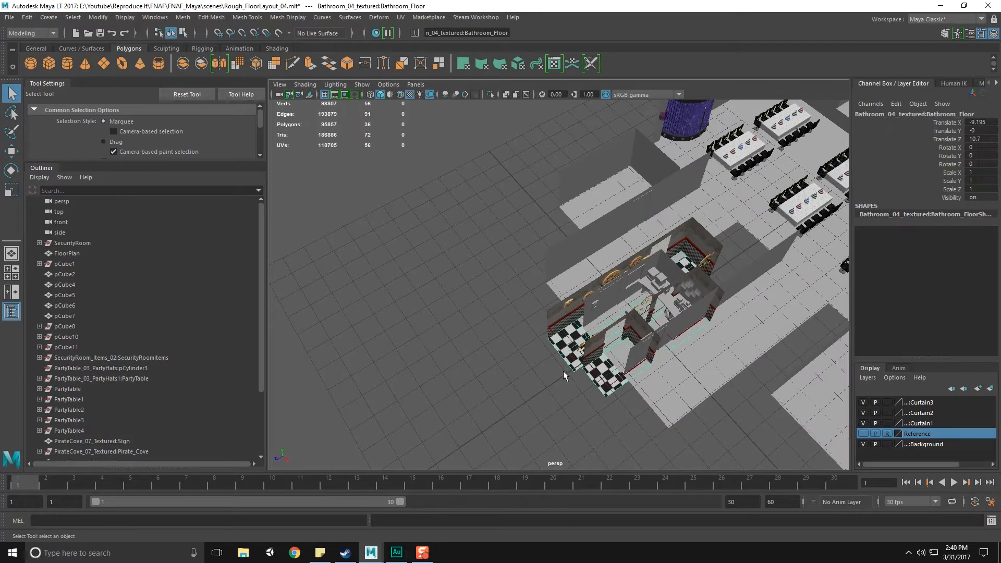
{"action": "key", "text": "Up"}
{"action": "scroll", "coordinate": [564, 371], "scroll_direction": "down", "scroll_amount": 4}
{"action": "key", "text": "w"}
{"action": "scroll", "coordinate": [580, 360], "scroll_direction": "down", "scroll_amount": 3}
{"action": "middle_click_drag", "start_coordinate": [534, 315], "coordinate": [465, 314], "text": "alt"}
{"action": "left_click_drag", "start_coordinate": [517, 389], "coordinate": [709, 403]}
{"action": "scroll", "coordinate": [668, 334], "scroll_direction": "up", "scroll_amount": 5}
{"action": "key", "text": "f"}
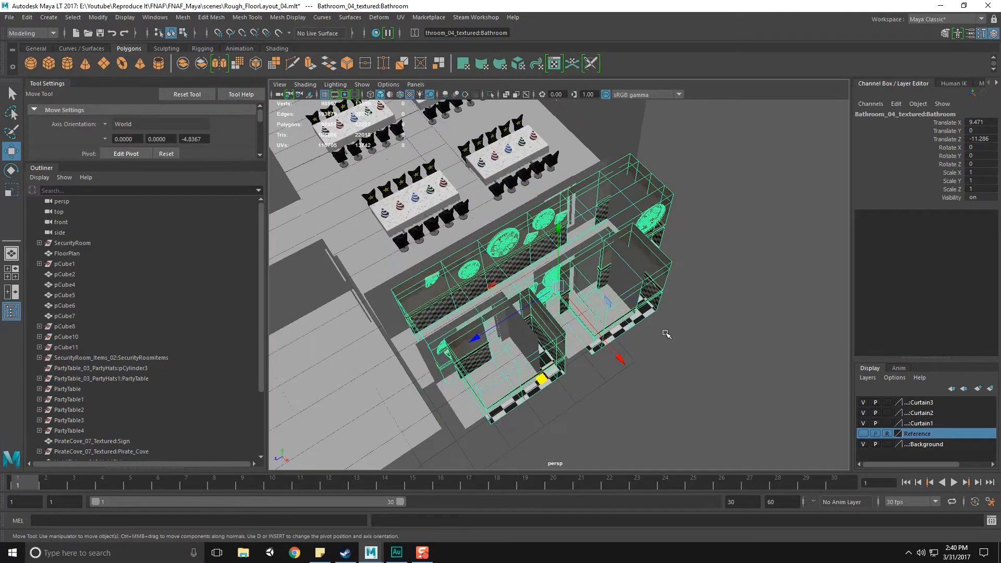
Snap the Bathroom group's pivot to the outer floor corner at the end of the hallway.
{"action": "left_click_drag", "start_coordinate": [749, 331], "coordinate": [614, 334], "text": "alt"}
{"action": "middle_click_drag", "start_coordinate": [615, 333], "coordinate": [585, 236], "text": "alt"}
{"action": "scroll", "coordinate": [585, 253], "scroll_direction": "up", "scroll_amount": 5}
{"action": "scroll", "coordinate": [570, 309], "scroll_direction": "down", "scroll_amount": 6}
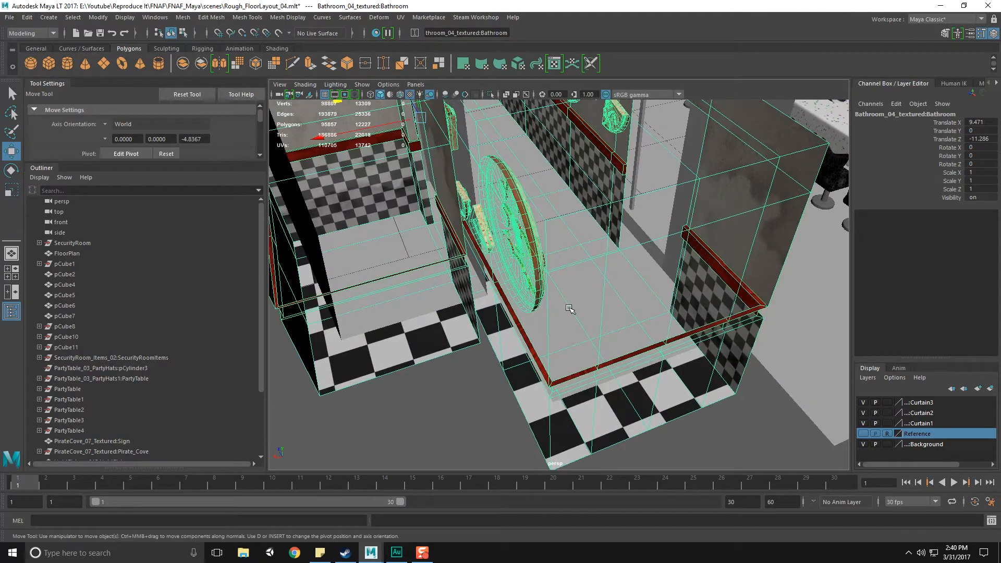
{"action": "key", "text": "d"}
{"action": "middle_click_drag", "start_coordinate": [589, 395], "coordinate": [556, 396]}
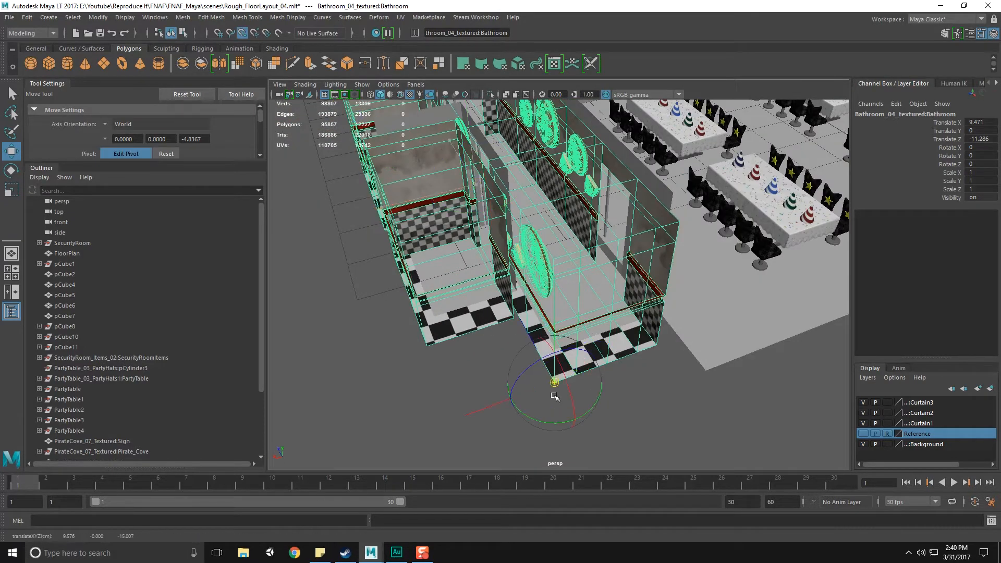
Snap the Bathroom group onto the matching corner of the rough bathroom block, at X 9.195, Z -10.7.
{"action": "left_click_drag", "start_coordinate": [466, 357], "coordinate": [386, 301]}
{"action": "key", "text": "v"}
{"action": "middle_click_drag", "start_coordinate": [572, 354], "coordinate": [556, 355]}
{"action": "scroll", "coordinate": [556, 356], "scroll_direction": "down", "scroll_amount": 4}
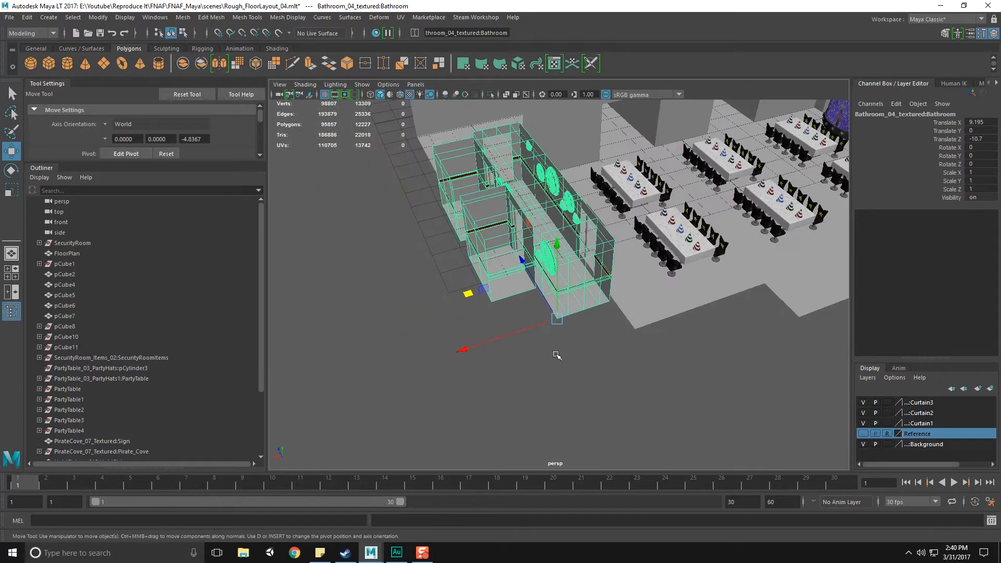
Hide the imported Bathroom group and remove the rough bathroom block pCube12 from beneath it.
{"action": "key", "text": "ctrl+h"}
{"action": "left_click", "coordinate": [562, 311]}
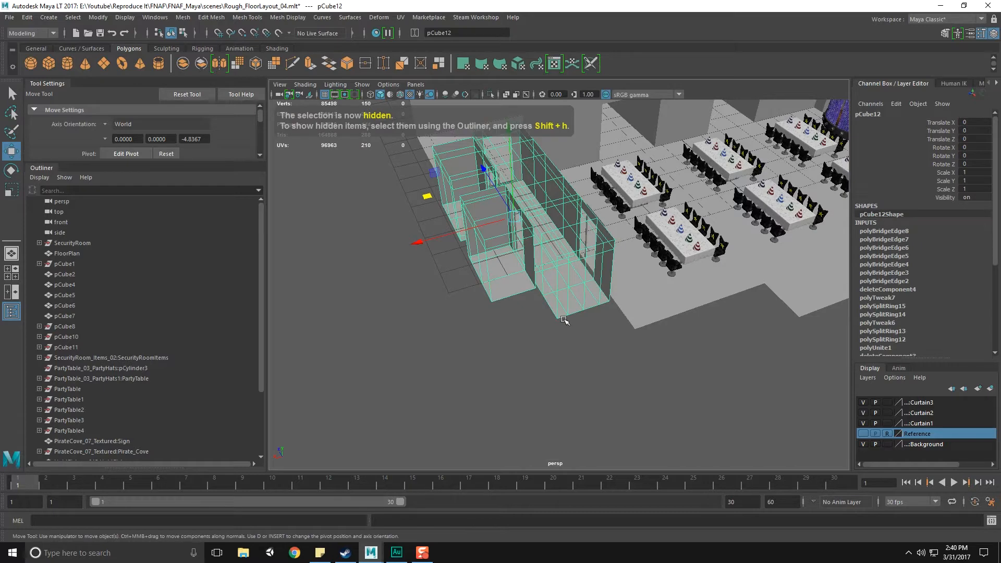
{"action": "key", "text": "ctrl+h"}
Check the door frame Door_Border_L_08, show all hidden objects again and clear the selection.
{"action": "left_click", "coordinate": [527, 253]}
{"action": "middle_click_drag", "start_coordinate": [526, 253], "coordinate": [536, 272], "text": "alt"}
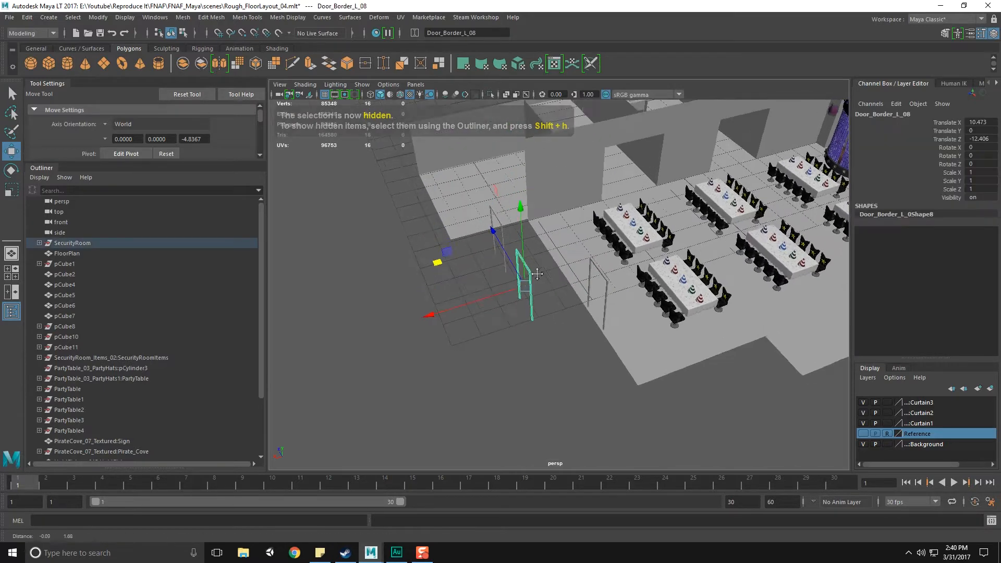
{"action": "scroll", "coordinate": [565, 318], "scroll_direction": "up", "scroll_amount": 6}
{"action": "scroll", "coordinate": [573, 311], "scroll_direction": "down", "scroll_amount": 5}
{"action": "middle_click_drag", "start_coordinate": [566, 318], "coordinate": [563, 335], "text": "alt"}
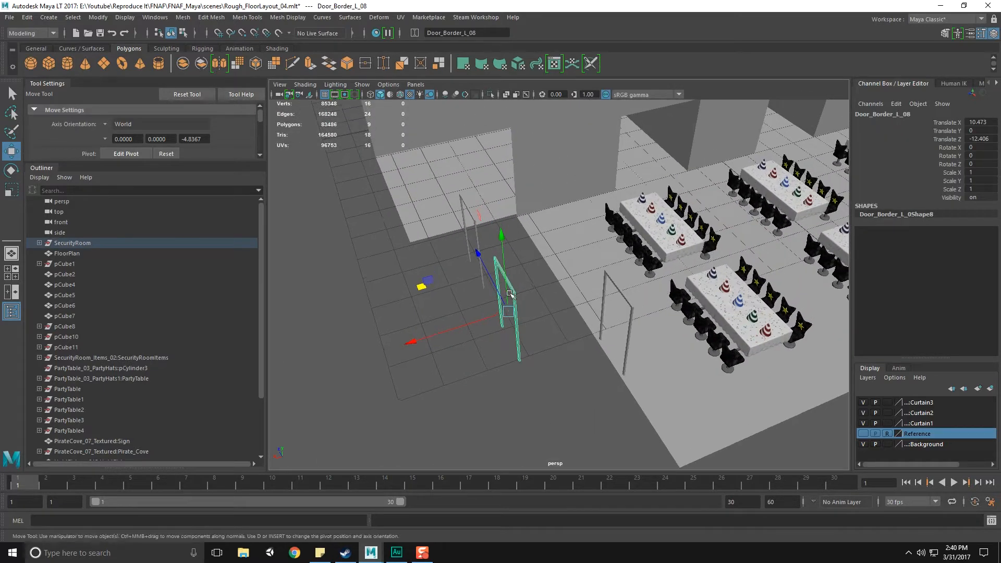
{"action": "left_click", "coordinate": [125, 17]}
{"action": "mouse_move", "coordinate": [148, 87]}
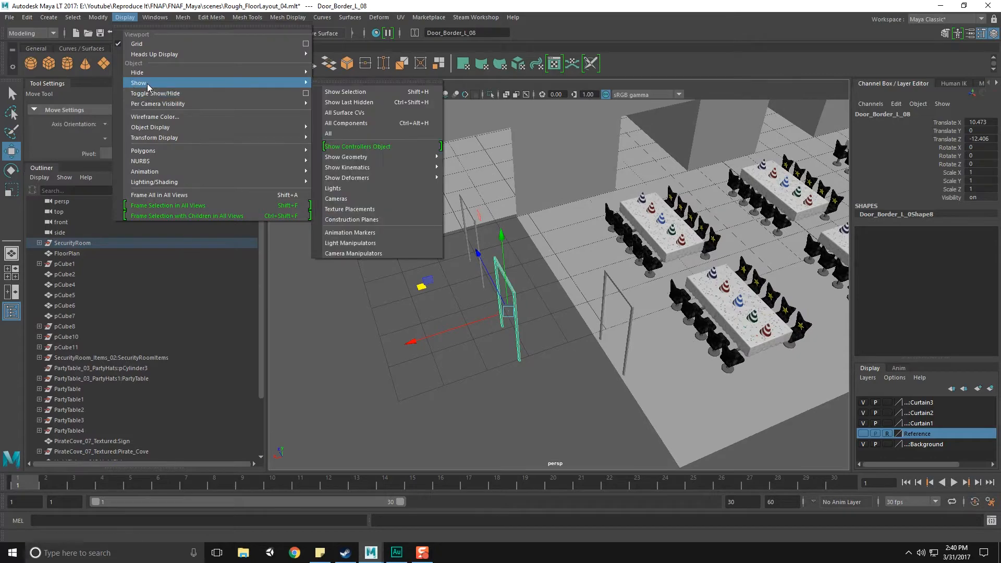
{"action": "left_click", "coordinate": [364, 134]}
{"action": "left_click_drag", "start_coordinate": [448, 262], "coordinate": [404, 245], "text": "alt"}
{"action": "left_click", "coordinate": [400, 367]}
{"action": "key", "text": "q"}
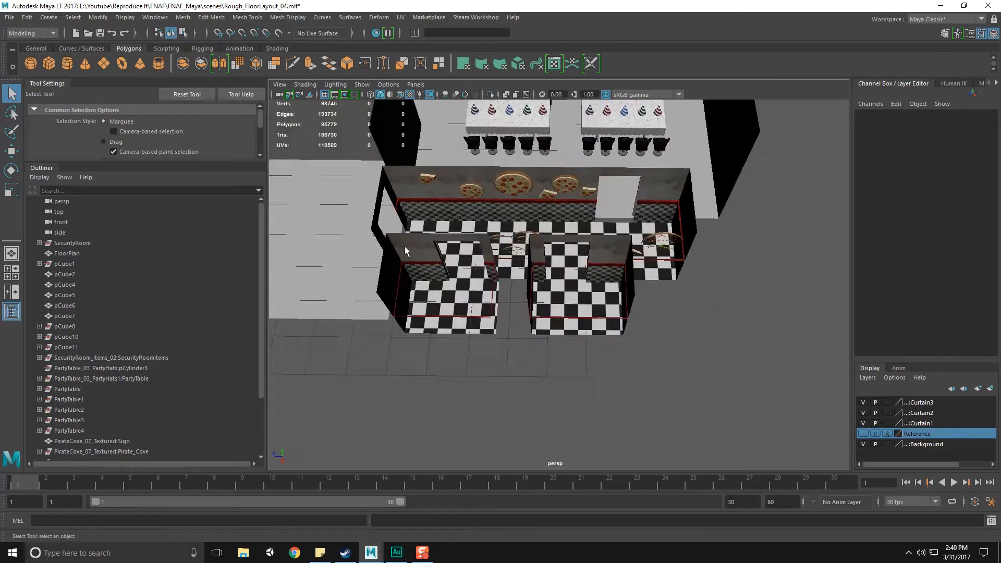
Select the imported Bathroom group in the Outliner and view its placement in the whole floor layout.
{"action": "scroll", "coordinate": [489, 186], "scroll_direction": "up", "scroll_amount": 5}
{"action": "left_click_drag", "start_coordinate": [489, 187], "coordinate": [484, 226], "text": "alt"}
{"action": "scroll", "coordinate": [480, 233], "scroll_direction": "down", "scroll_amount": 5}
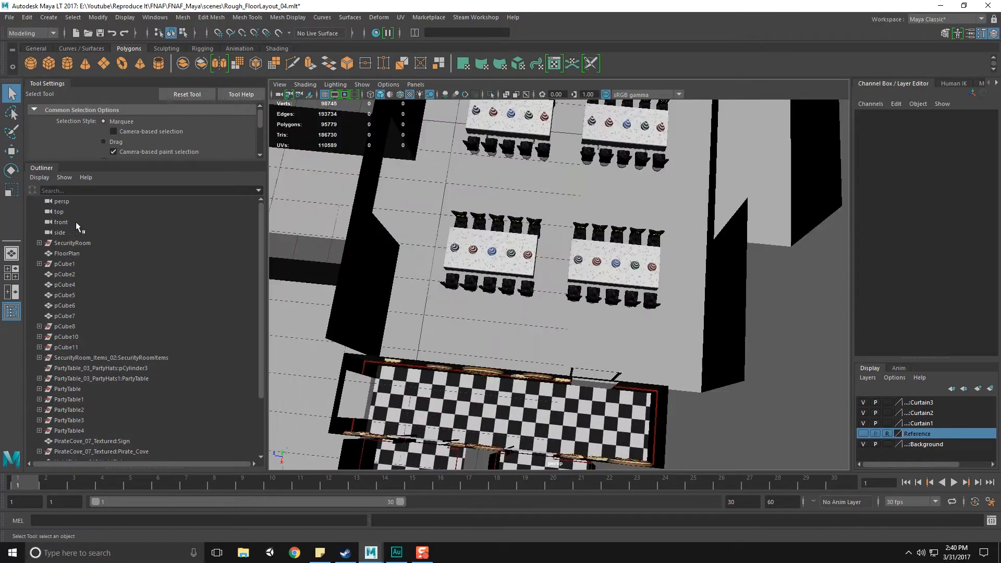
{"action": "scroll", "coordinate": [106, 299], "scroll_direction": "down", "scroll_amount": 3}
{"action": "left_click", "coordinate": [110, 420]}
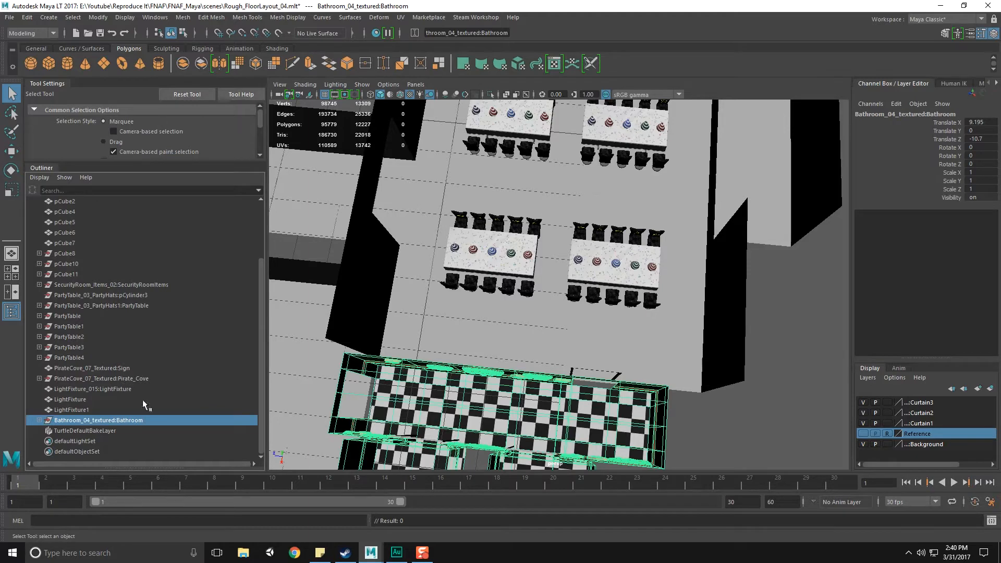
{"action": "scroll", "coordinate": [557, 284], "scroll_direction": "down", "scroll_amount": 5}
{"action": "left_click_drag", "start_coordinate": [490, 281], "coordinate": [469, 250], "text": "alt"}
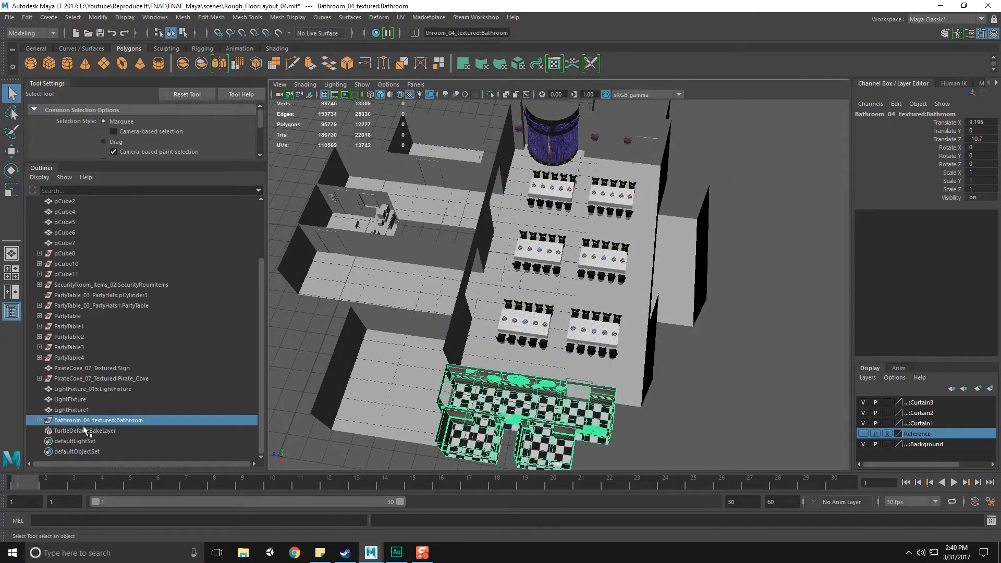
Examine how the hallway doorway in Bathroom_Walls lines up with the dining room floor and door frame.
{"action": "left_click_drag", "start_coordinate": [516, 375], "coordinate": [496, 363], "text": "alt"}
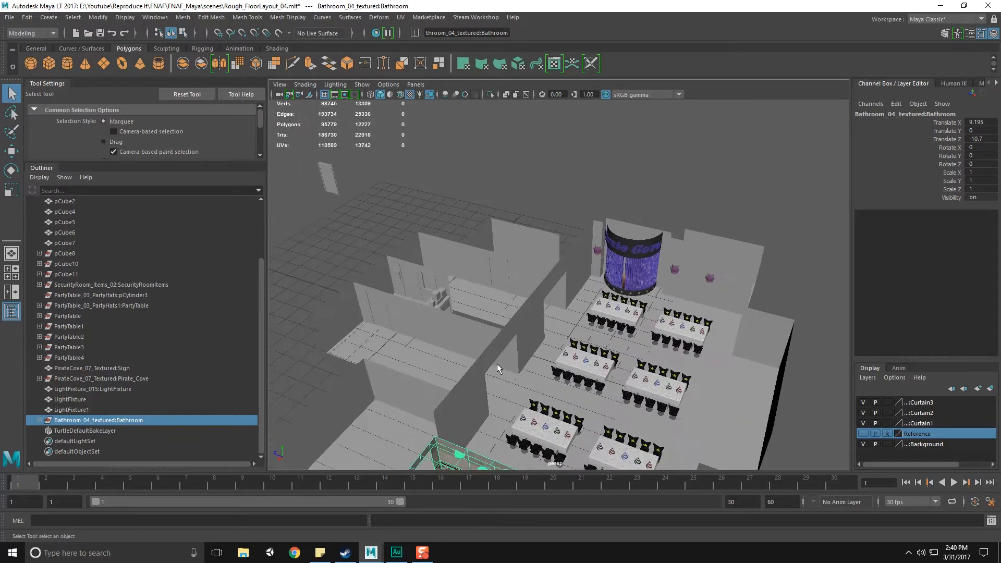
{"action": "middle_click_drag", "start_coordinate": [496, 364], "coordinate": [539, 164], "text": "alt"}
{"action": "left_click_drag", "start_coordinate": [537, 282], "coordinate": [532, 261], "text": "alt"}
{"action": "scroll", "coordinate": [531, 261], "scroll_direction": "up", "scroll_amount": 6}
{"action": "scroll", "coordinate": [532, 261], "scroll_direction": "down", "scroll_amount": 5}
{"action": "middle_click_drag", "start_coordinate": [536, 268], "coordinate": [496, 276], "text": "alt"}
{"action": "middle_click_drag", "start_coordinate": [426, 282], "coordinate": [465, 270], "text": "alt"}
{"action": "middle_click_drag", "start_coordinate": [367, 273], "coordinate": [421, 270], "text": "alt"}
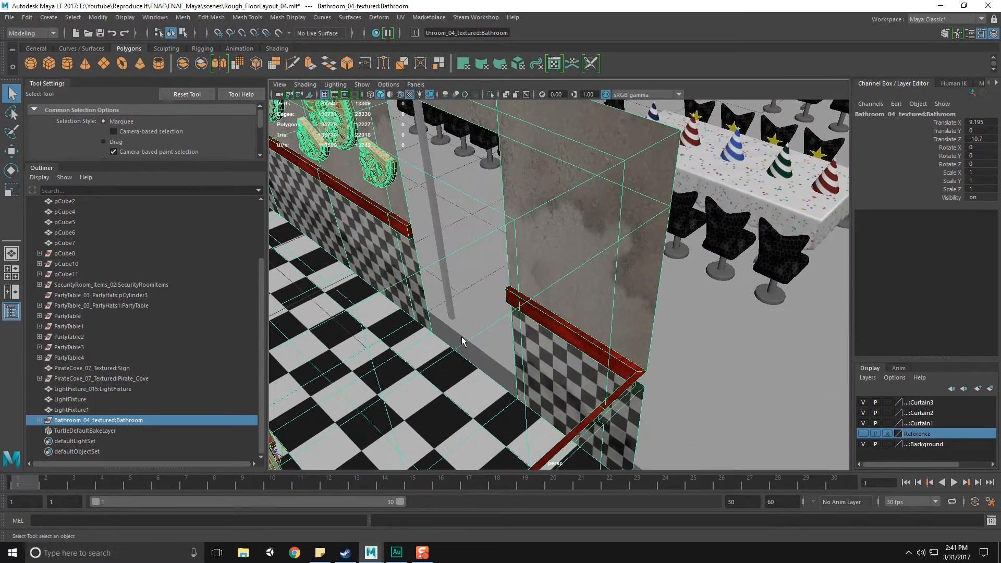
{"action": "left_click", "coordinate": [462, 340]}
{"action": "scroll", "coordinate": [486, 348], "scroll_direction": "up", "scroll_amount": 3}
{"action": "scroll", "coordinate": [483, 348], "scroll_direction": "down", "scroll_amount": 4}
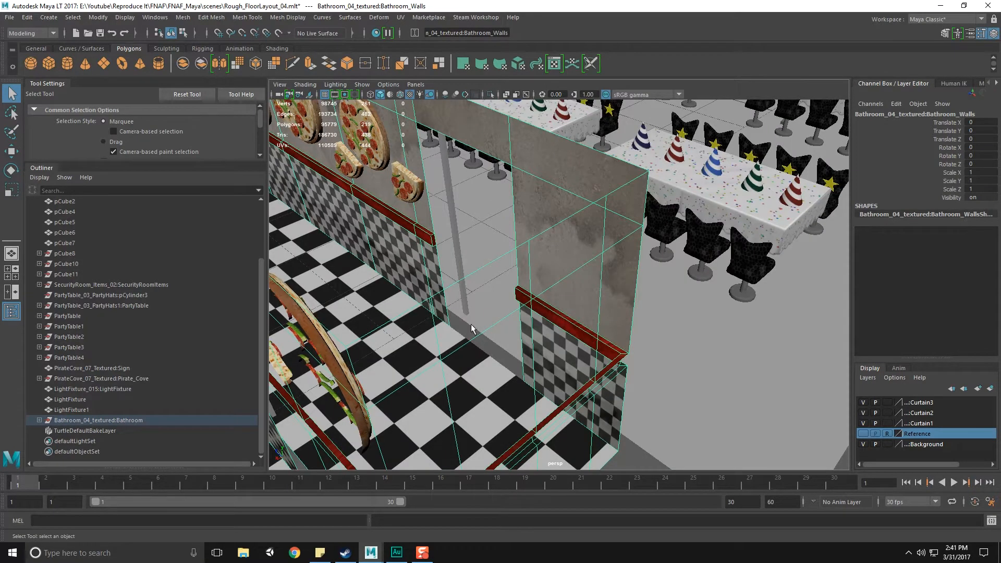
{"action": "scroll", "coordinate": [488, 311], "scroll_direction": "down", "scroll_amount": 5}
{"action": "left_click_drag", "start_coordinate": [470, 278], "coordinate": [506, 317], "text": "alt"}
{"action": "middle_click_drag", "start_coordinate": [516, 310], "coordinate": [495, 316], "text": "alt"}
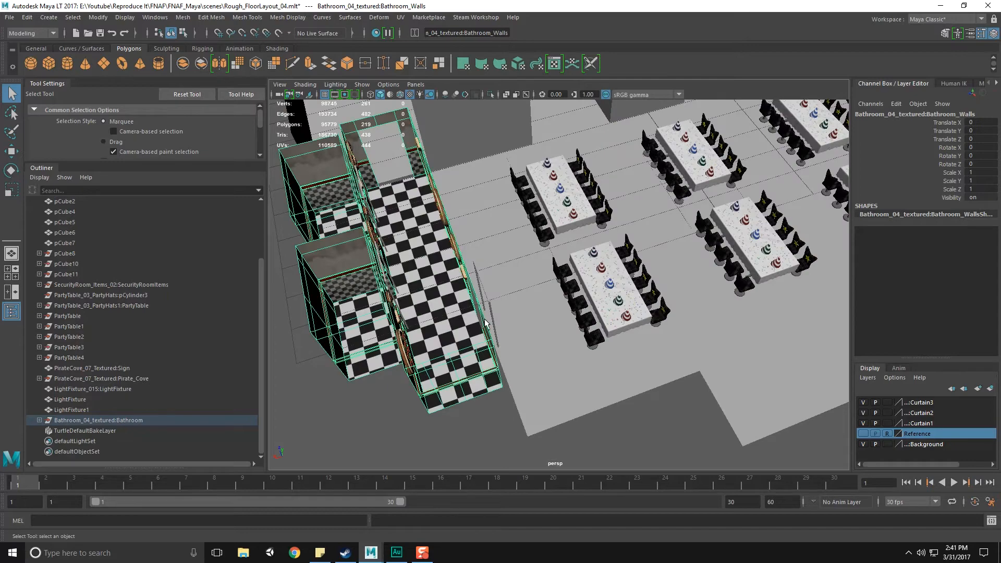
Examine the far end of the hallway, checking Bathroom_Ceiling_Hall and the adjoining rough room pCube7.
{"action": "middle_click_drag", "start_coordinate": [409, 253], "coordinate": [477, 318], "text": "alt"}
{"action": "left_click_drag", "start_coordinate": [477, 318], "coordinate": [445, 336], "text": "alt"}
{"action": "left_click_drag", "start_coordinate": [490, 190], "coordinate": [534, 161], "text": "alt"}
{"action": "left_click", "coordinate": [459, 203]}
{"action": "middle_click_drag", "start_coordinate": [497, 204], "coordinate": [503, 226], "text": "alt"}
{"action": "left_click_drag", "start_coordinate": [359, 271], "coordinate": [449, 238], "text": "alt"}
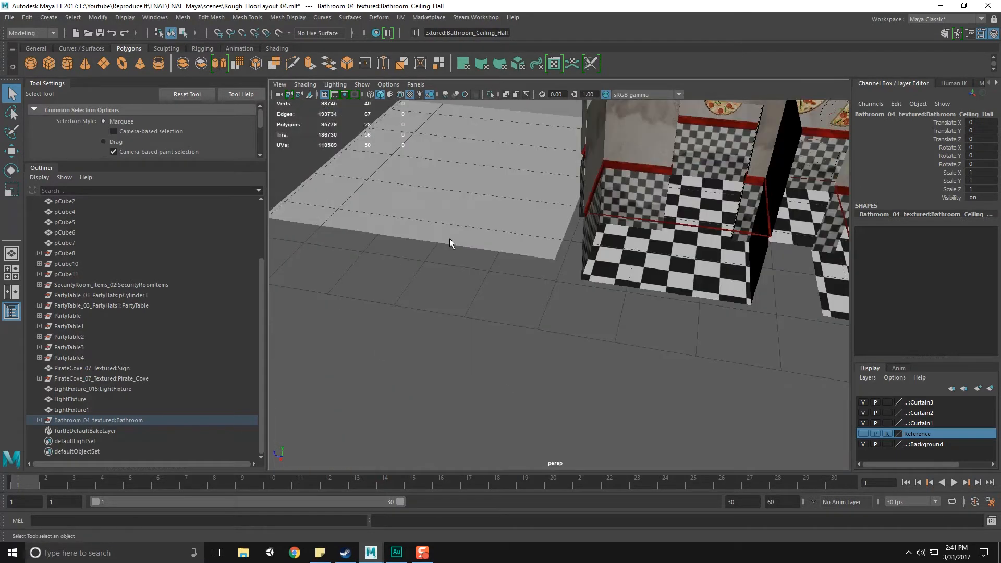
{"action": "scroll", "coordinate": [451, 241], "scroll_direction": "down", "scroll_amount": 3}
{"action": "key", "text": "f"}
{"action": "middle_click_drag", "start_coordinate": [447, 291], "coordinate": [677, 234], "text": "alt"}
{"action": "left_click_drag", "start_coordinate": [542, 292], "coordinate": [443, 271], "text": "alt"}
{"action": "left_click", "coordinate": [609, 310]}
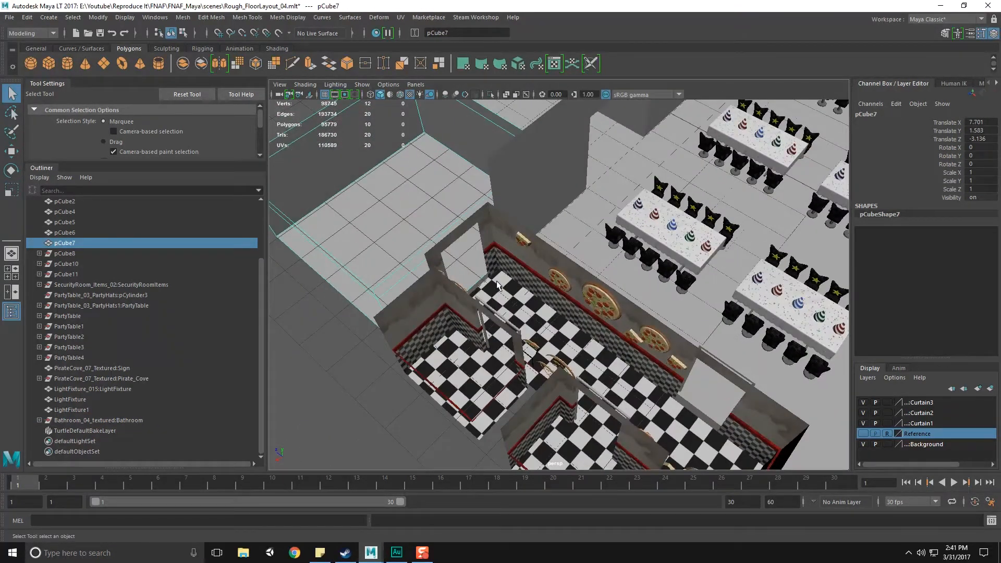
Switch to Chrome, view the full-size restroom reference image from the "bathroom fnaf" results, and return to Maya.
{"action": "left_click", "coordinate": [294, 552]}
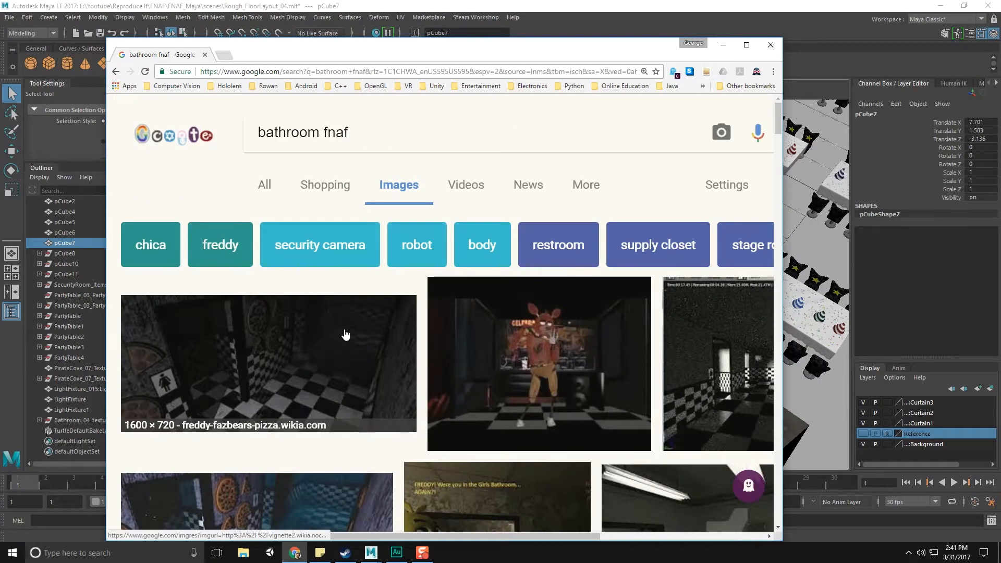
{"action": "left_click", "coordinate": [344, 336]}
{"action": "left_click", "coordinate": [567, 279]}
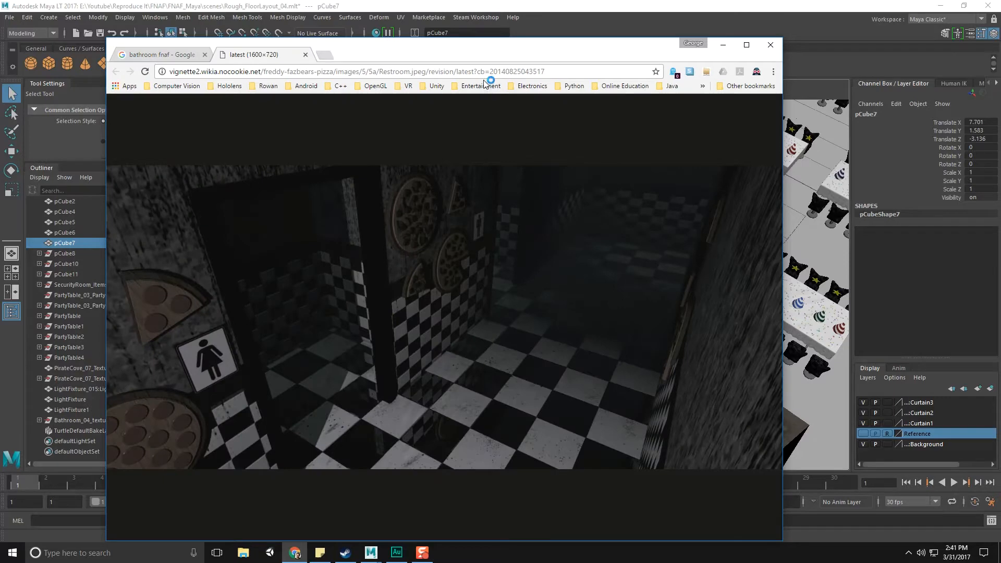
{"action": "double_click", "coordinate": [489, 59]}
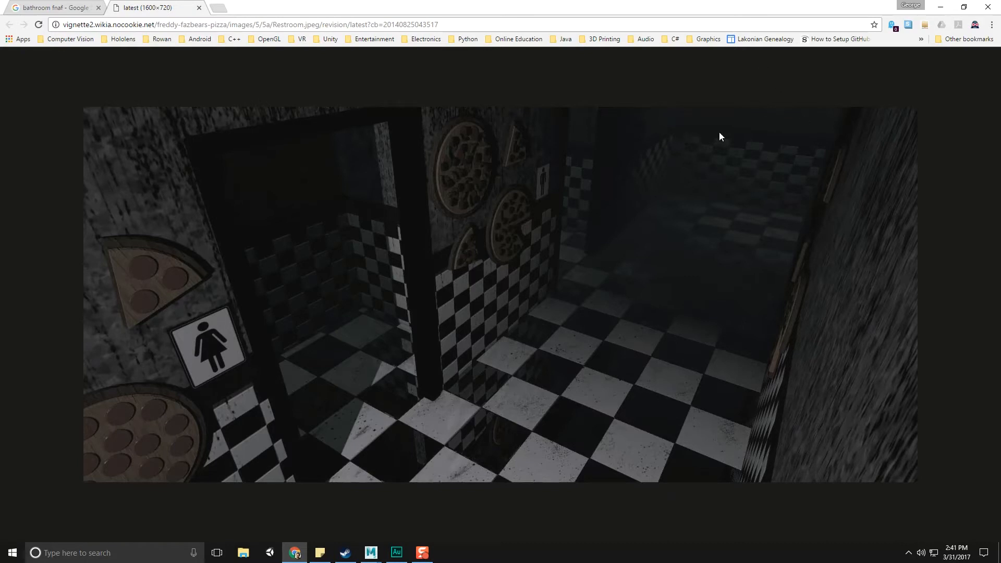
{"action": "left_click", "coordinate": [931, 8]}
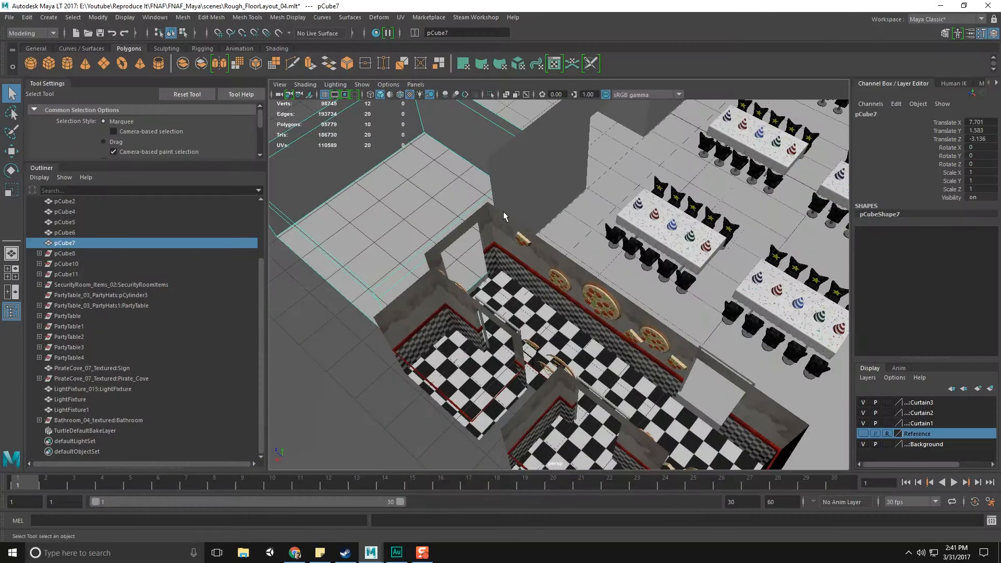
Examine the bathroom's fit beside the dining room, then inspect the hallway and restroom doorways beneath Bathroom_Ceiling_Hall.
{"action": "left_click_drag", "start_coordinate": [594, 272], "coordinate": [433, 289], "text": "alt"}
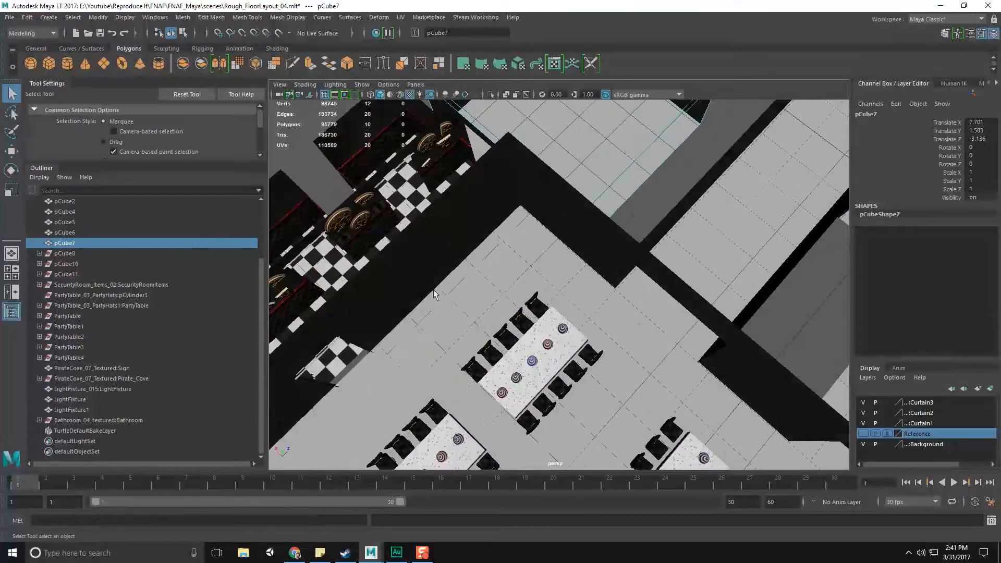
{"action": "scroll", "coordinate": [433, 289], "scroll_direction": "up", "scroll_amount": 5}
{"action": "middle_click_drag", "start_coordinate": [313, 177], "coordinate": [476, 264], "text": "alt"}
{"action": "left_click_drag", "start_coordinate": [476, 264], "coordinate": [555, 309], "text": "alt"}
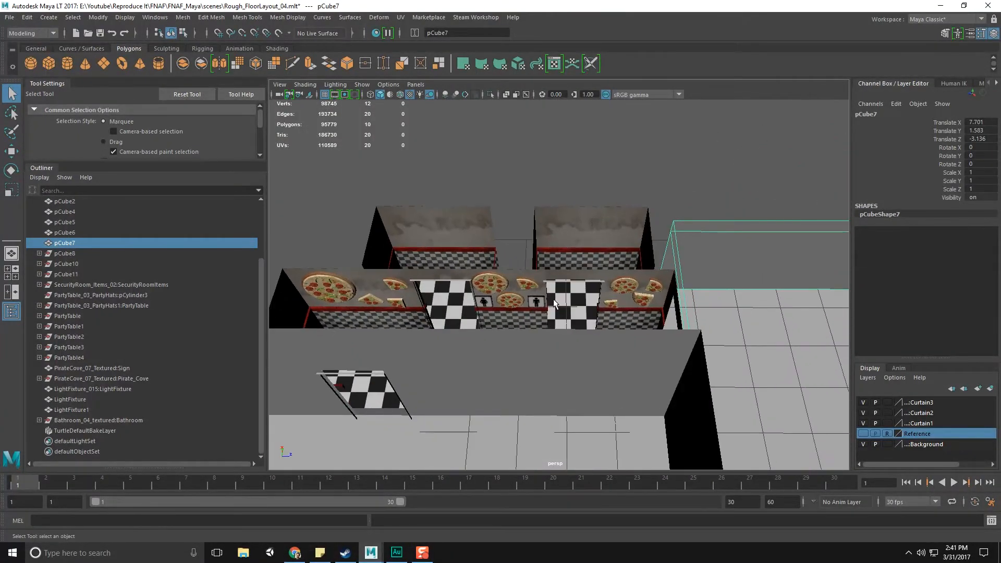
{"action": "left_click", "coordinate": [550, 284]}
{"action": "key", "text": "f"}
{"action": "middle_click_drag", "start_coordinate": [560, 299], "coordinate": [547, 314], "text": "alt"}
{"action": "scroll", "coordinate": [627, 323], "scroll_direction": "down", "scroll_amount": 5}
{"action": "left_click_drag", "start_coordinate": [579, 318], "coordinate": [623, 323], "text": "alt"}
{"action": "middle_click_drag", "start_coordinate": [638, 182], "coordinate": [654, 371], "text": "alt"}
{"action": "left_click_drag", "start_coordinate": [654, 371], "coordinate": [641, 316], "text": "alt"}
{"action": "middle_click_drag", "start_coordinate": [630, 260], "coordinate": [605, 357], "text": "alt"}
{"action": "left_click_drag", "start_coordinate": [606, 356], "coordinate": [605, 334], "text": "alt"}
{"action": "scroll", "coordinate": [603, 276], "scroll_direction": "up", "scroll_amount": 8}
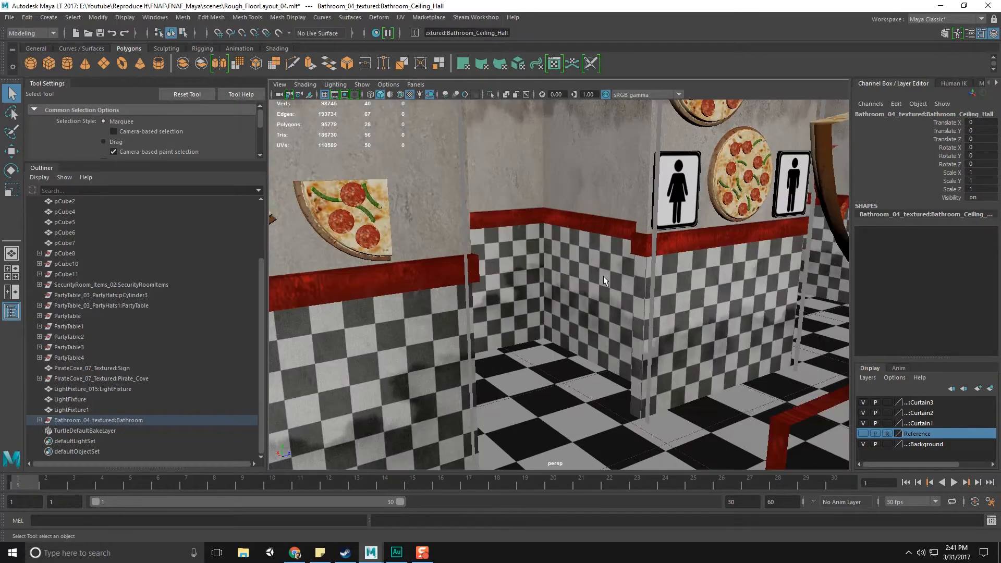
Select the door border Door_Border_L_08 at the bathroom hallway and center its pivot.
{"action": "left_click", "coordinate": [648, 265]}
{"action": "key", "text": "f"}
{"action": "left_click_drag", "start_coordinate": [654, 276], "coordinate": [629, 289], "text": "alt"}
{"action": "middle_click_drag", "start_coordinate": [607, 228], "coordinate": [597, 267], "text": "alt"}
{"action": "middle_click_drag", "start_coordinate": [599, 373], "coordinate": [592, 263], "text": "alt"}
{"action": "key", "text": "space"}
{"action": "left_click", "coordinate": [513, 161]}
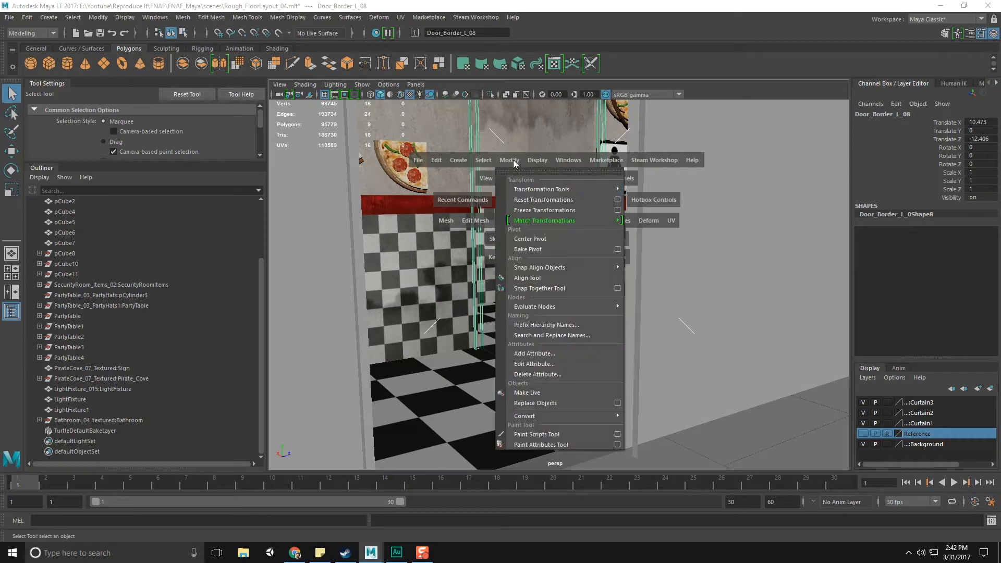
{"action": "left_click", "coordinate": [529, 239]}
Delete the door border Door_Border_L_08 from the bathroom area.
{"action": "mouse_move", "coordinate": [604, 276]}
{"action": "left_mouse_down", "text": "alt"}
{"action": "mouse_move", "coordinate": [592, 274]}
{"action": "mouse_move", "coordinate": [603, 275]}
{"action": "left_mouse_up", "text": "alt"}
{"action": "middle_click_drag", "start_coordinate": [583, 227], "coordinate": [604, 250], "text": "alt"}
{"action": "left_click", "coordinate": [499, 208]}
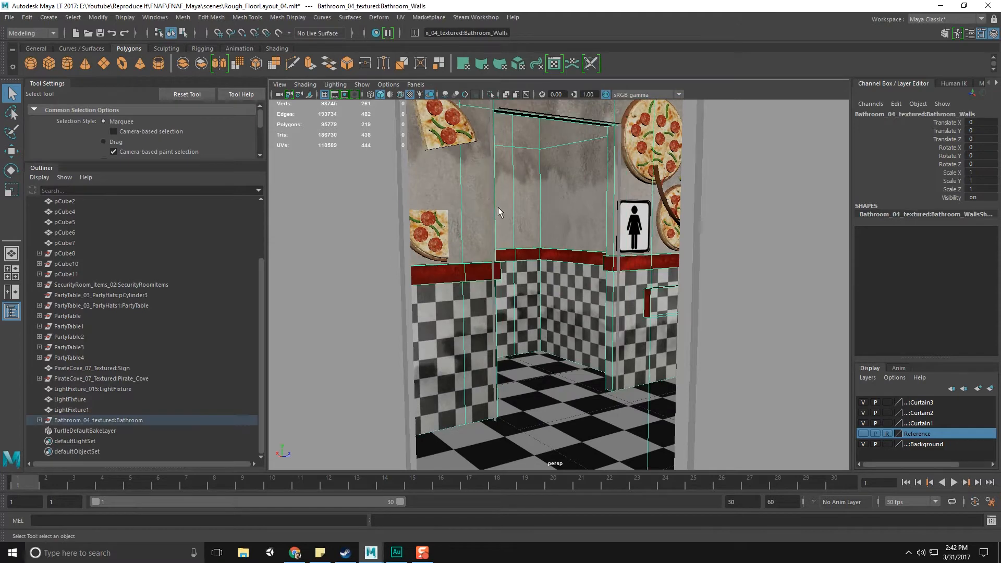
{"action": "left_click", "coordinate": [559, 117]}
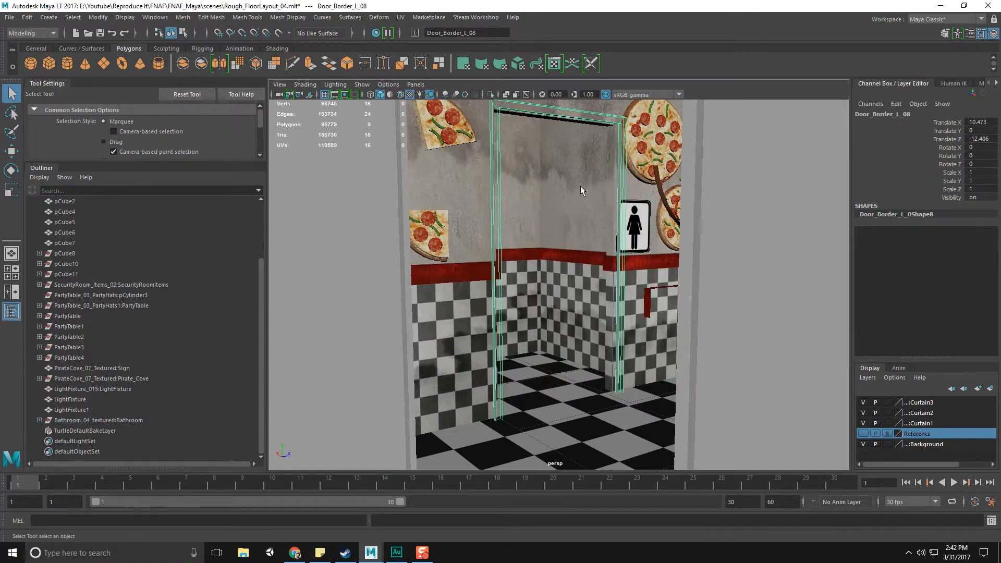
{"action": "key", "text": "Delete"}
{"action": "scroll", "coordinate": [608, 231], "scroll_direction": "up", "scroll_amount": 5}
{"action": "middle_click_drag", "start_coordinate": [621, 246], "coordinate": [666, 240], "text": "alt"}
{"action": "left_click_drag", "start_coordinate": [665, 240], "coordinate": [604, 271], "text": "alt"}
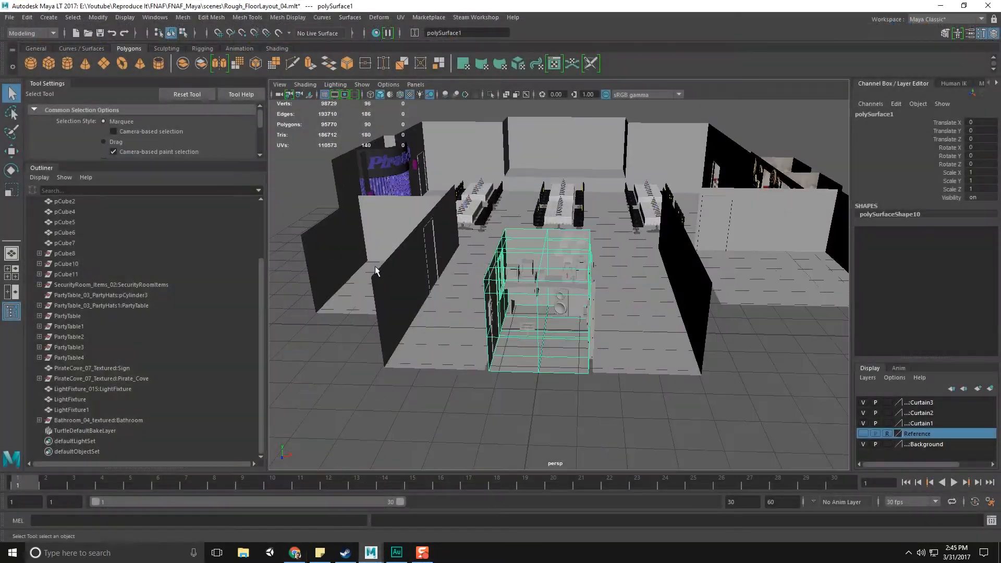
Select the rough closet room pCube4 near Pirate Cove and switch it to vertex editing.
{"action": "left_click", "coordinate": [375, 266]}
{"action": "left_click_drag", "start_coordinate": [400, 287], "coordinate": [479, 291], "text": "alt"}
{"action": "left_click_drag", "start_coordinate": [585, 323], "coordinate": [539, 315], "text": "alt"}
{"action": "scroll", "coordinate": [500, 372], "scroll_direction": "up", "scroll_amount": 5}
{"action": "scroll", "coordinate": [502, 368], "scroll_direction": "down", "scroll_amount": 5}
{"action": "left_click_drag", "start_coordinate": [537, 277], "coordinate": [545, 314], "text": "alt"}
{"action": "middle_click_drag", "start_coordinate": [545, 313], "coordinate": [556, 264], "text": "alt"}
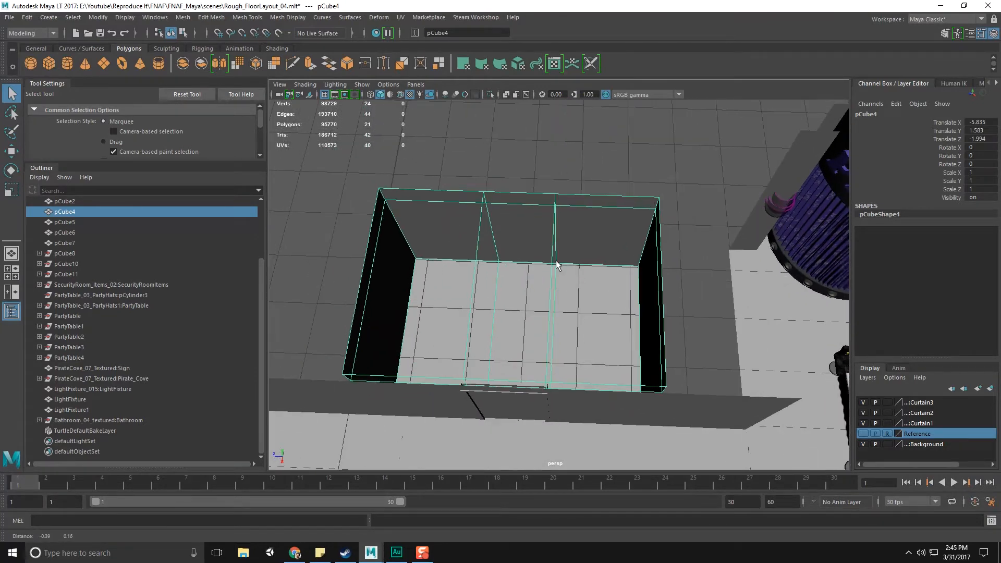
{"action": "left_click_drag", "start_coordinate": [546, 267], "coordinate": [549, 267], "text": "alt"}
{"action": "right_click_drag", "start_coordinate": [596, 248], "coordinate": [534, 244]}
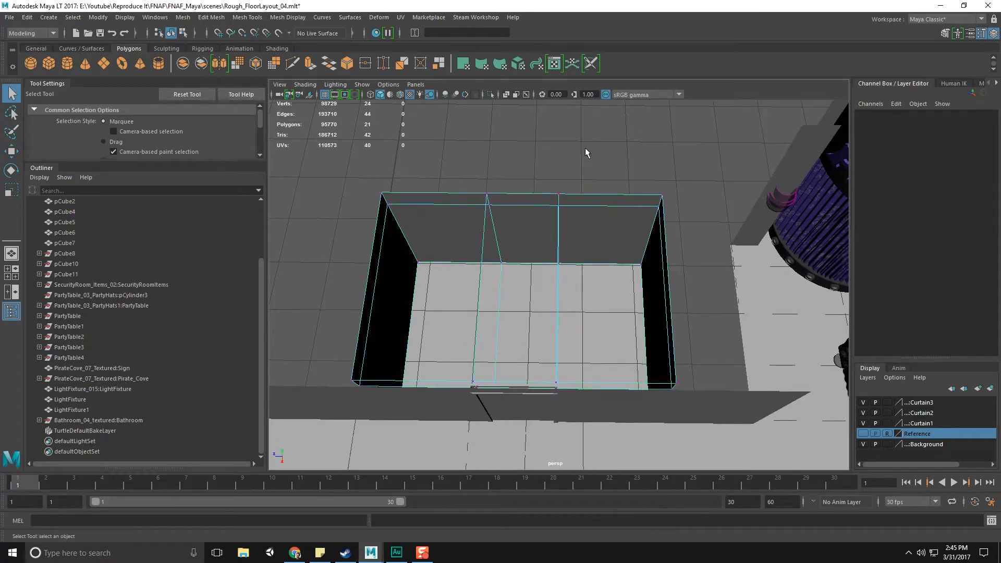
{"action": "left_click", "coordinate": [296, 554]}
{"action": "left_click", "coordinate": [296, 554]}
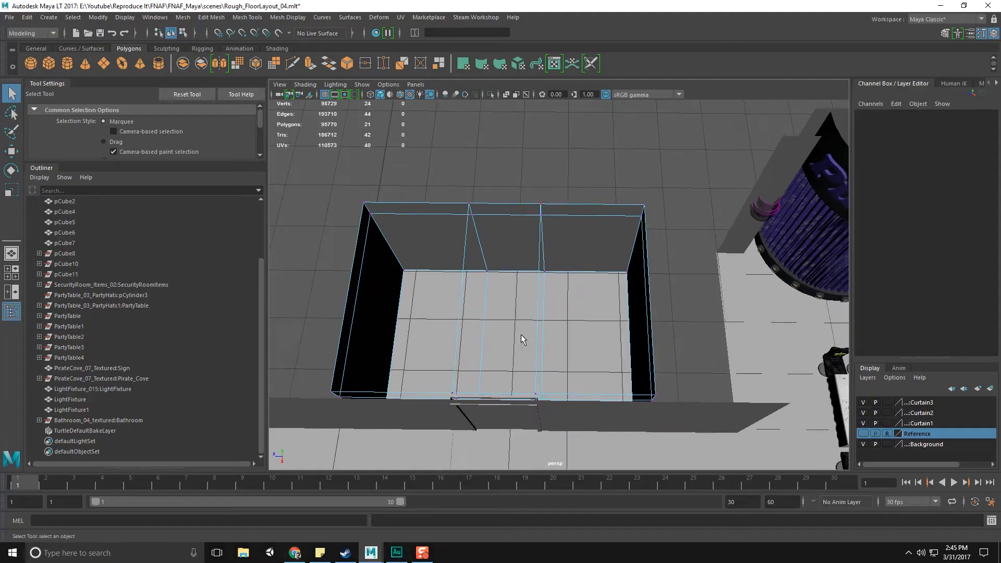
Select the outer vertices on both sides of pCube4, scale them inward to the doorway's width, and return to object selection.
{"action": "left_click_drag", "start_coordinate": [582, 182], "coordinate": [675, 476]}
{"action": "middle_click_drag", "start_coordinate": [338, 235], "coordinate": [446, 224], "text": "alt"}
{"action": "left_click_drag", "start_coordinate": [399, 139], "coordinate": [533, 476], "text": "shift"}
{"action": "key", "text": "e"}
{"action": "key", "text": "r"}
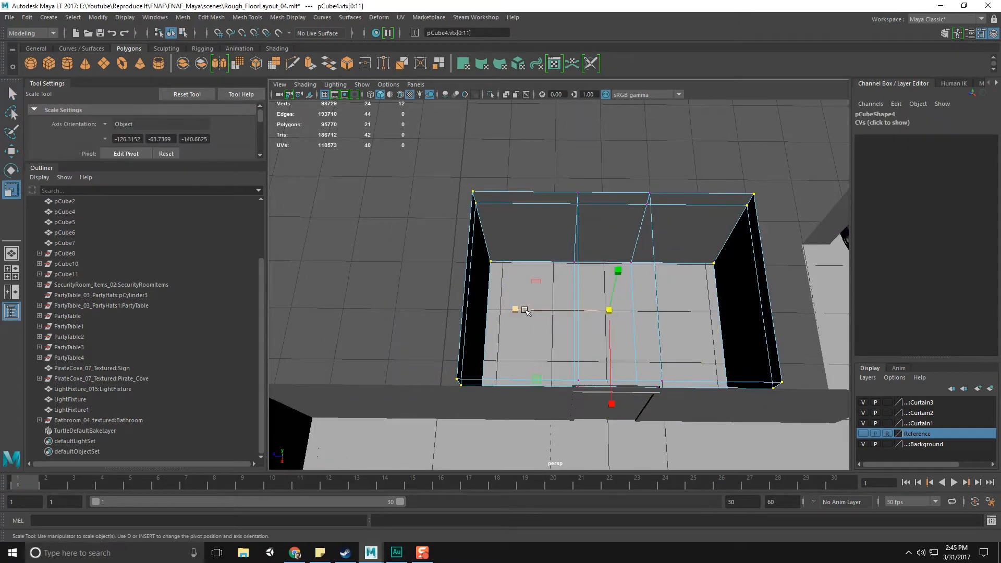
{"action": "left_click_drag", "start_coordinate": [516, 309], "coordinate": [581, 333]}
{"action": "left_click_drag", "start_coordinate": [581, 333], "coordinate": [637, 327], "text": "alt"}
{"action": "key", "text": "F8"}
{"action": "left_click", "coordinate": [646, 323]}
{"action": "right_click_drag", "start_coordinate": [645, 322], "coordinate": [589, 324], "text": "alt"}
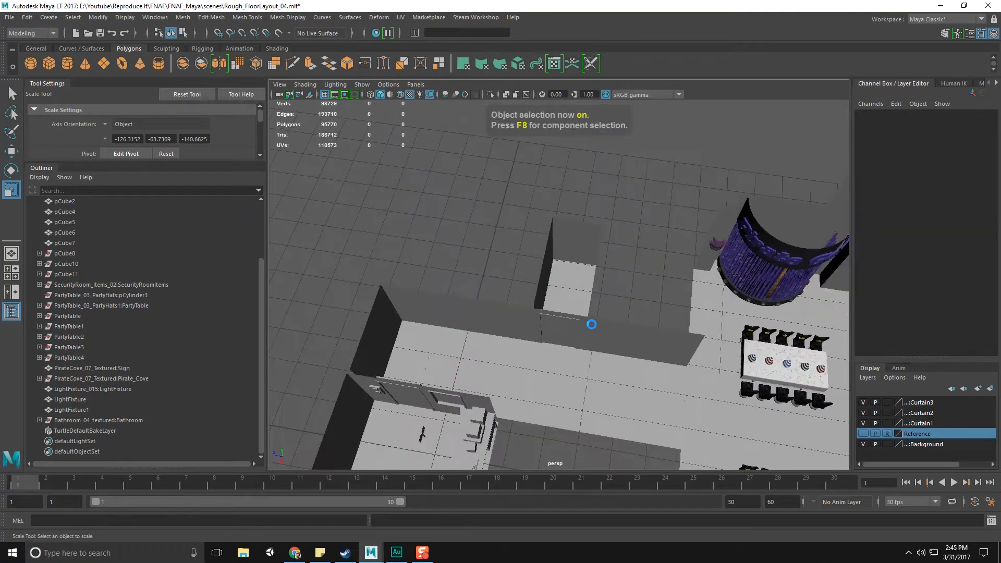
Select the narrowed closet room pCube4 and inspect its walls around the doorway.
{"action": "left_click", "coordinate": [575, 280]}
{"action": "key", "text": "q"}
{"action": "middle_click_drag", "start_coordinate": [647, 312], "coordinate": [575, 310], "text": "alt"}
{"action": "key", "text": "f"}
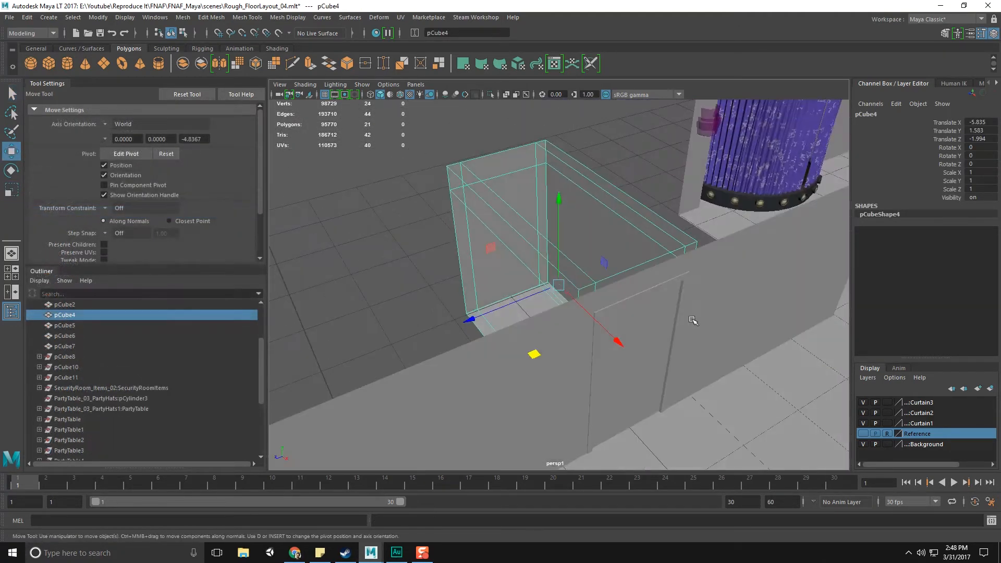
{"action": "key", "text": "q"}
{"action": "left_click_drag", "start_coordinate": [652, 331], "coordinate": [603, 246], "text": "alt"}
{"action": "left_click", "coordinate": [674, 249], "text": "shift"}
{"action": "left_click", "coordinate": [665, 208]}
{"action": "left_click", "coordinate": [605, 211]}
{"action": "left_click", "coordinate": [605, 209]}
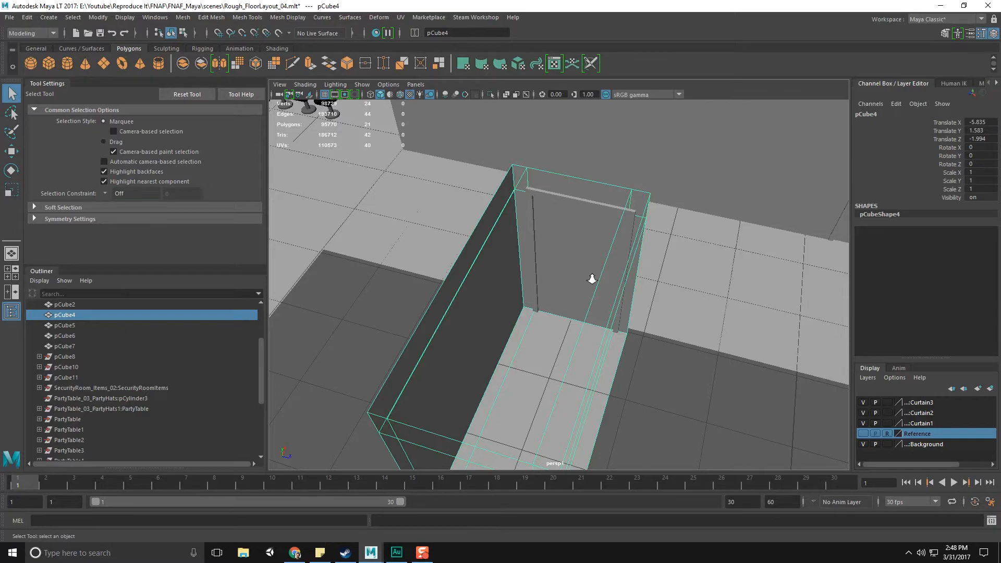
Add SecurityDoor_L_03 and the DoorInnerFrame at the closet doorway to the pCube4 selection.
{"action": "scroll", "coordinate": [589, 279], "scroll_direction": "up", "scroll_amount": 6}
{"action": "scroll", "coordinate": [599, 276], "scroll_direction": "up", "scroll_amount": 2}
{"action": "left_click", "coordinate": [683, 216], "text": "shift"}
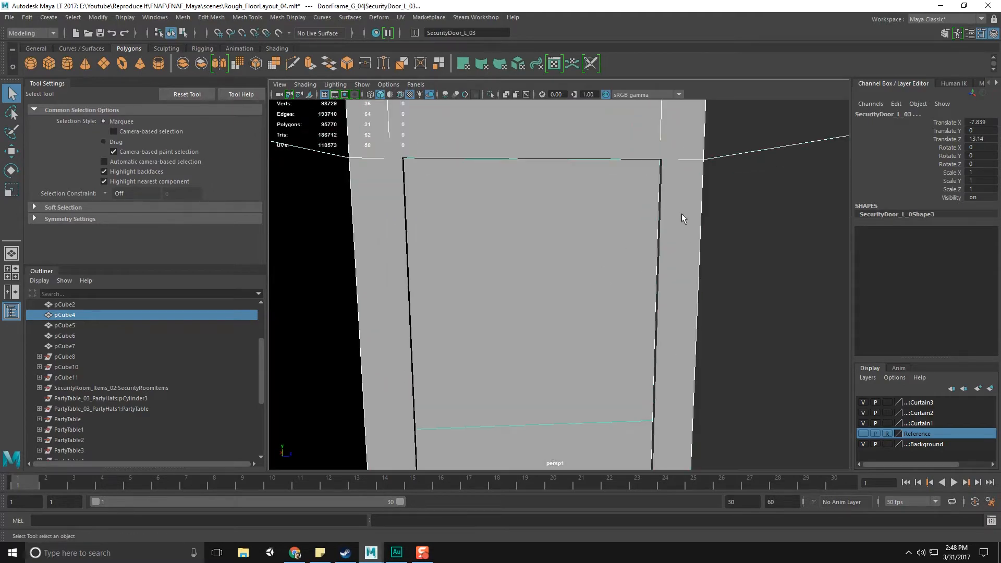
{"action": "left_click_drag", "start_coordinate": [670, 208], "coordinate": [565, 308], "text": "alt"}
{"action": "scroll", "coordinate": [565, 307], "scroll_direction": "down", "scroll_amount": 8}
{"action": "left_click_drag", "start_coordinate": [710, 307], "coordinate": [757, 211], "text": "alt"}
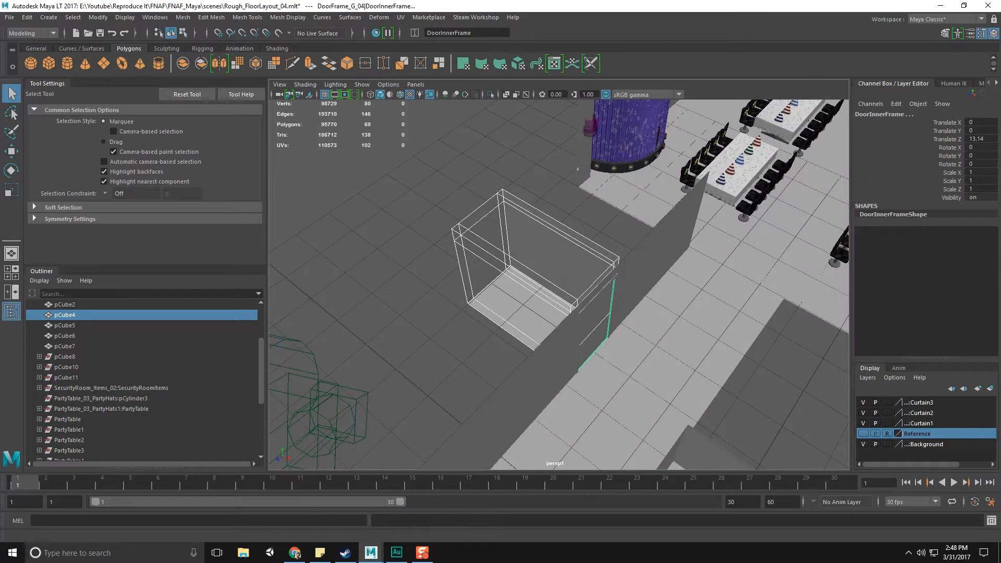
Expand the SecurityRoom group in the Outliner and look through its door frame groups.
{"action": "scroll", "coordinate": [104, 335], "scroll_direction": "up", "scroll_amount": 3}
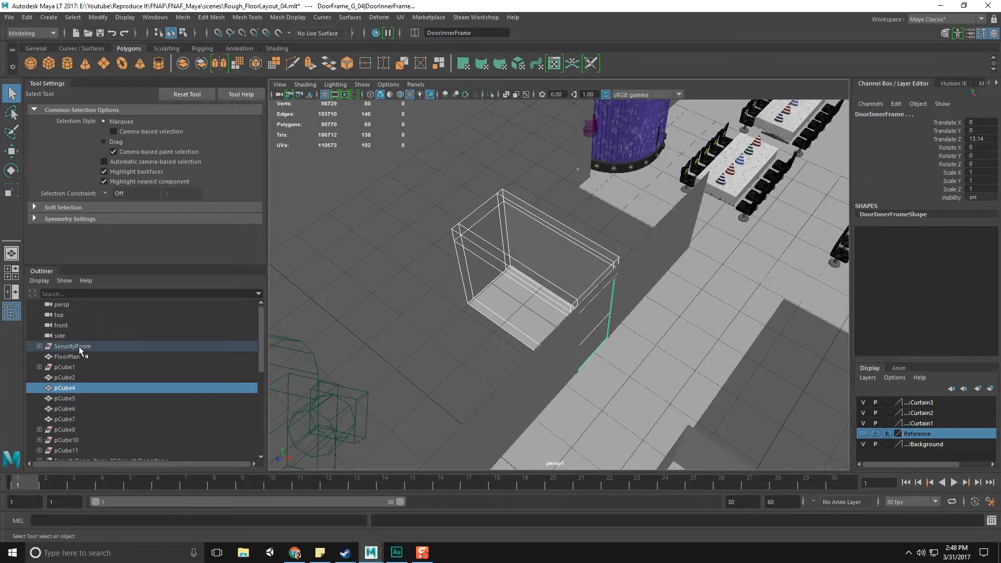
{"action": "left_click", "coordinate": [40, 346]}
{"action": "scroll", "coordinate": [98, 350], "scroll_direction": "down", "scroll_amount": 6}
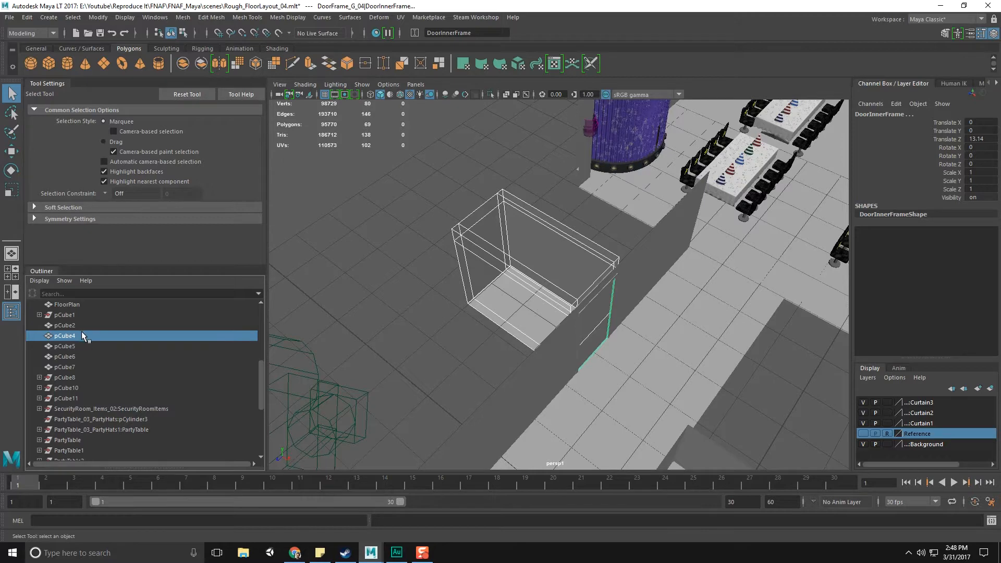
{"action": "scroll", "coordinate": [82, 339], "scroll_direction": "down", "scroll_amount": 4}
{"action": "scroll", "coordinate": [83, 339], "scroll_direction": "down", "scroll_amount": 3}
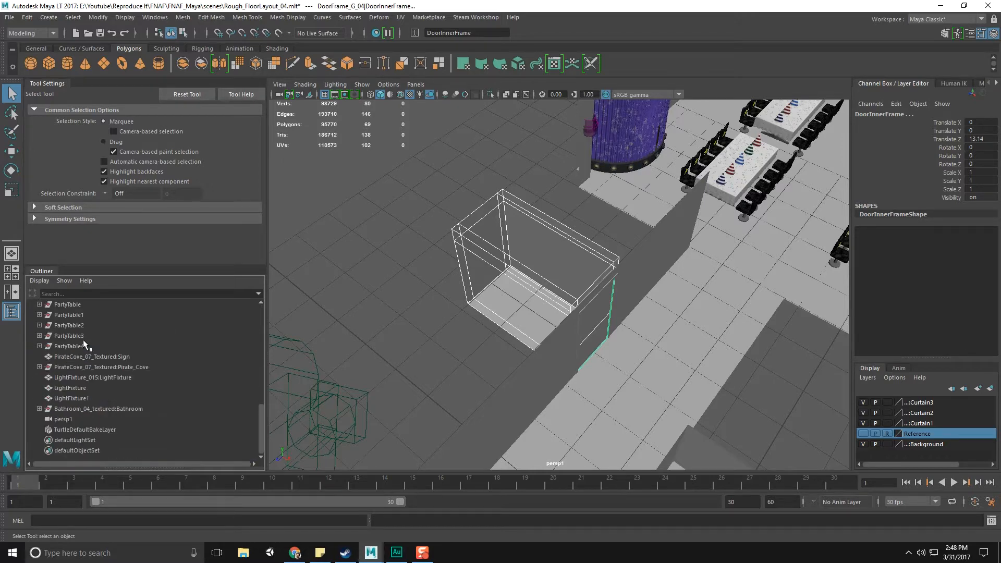
{"action": "scroll", "coordinate": [83, 339], "scroll_direction": "up", "scroll_amount": 12}
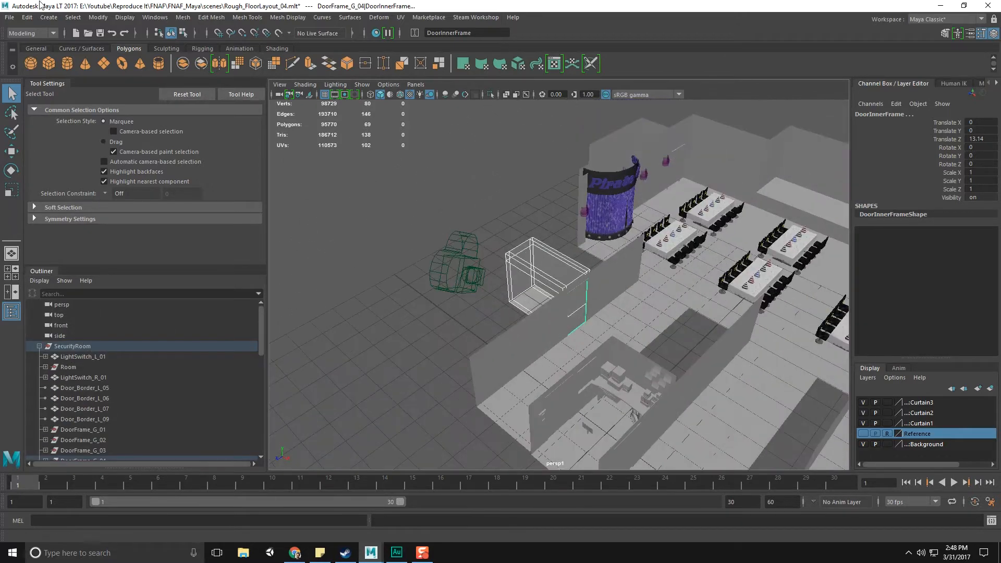
Export the selected closet room and door parts as a Maya LT file named SupplyCloset_01_Export.
{"action": "left_click", "coordinate": [9, 18]}
{"action": "mouse_move", "coordinate": [74, 179]}
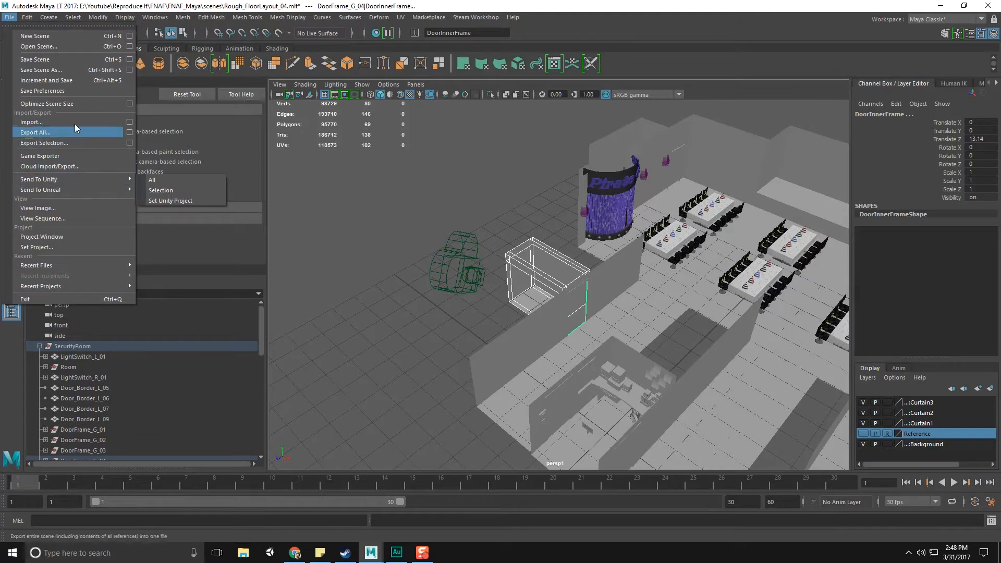
{"action": "left_click", "coordinate": [70, 141]}
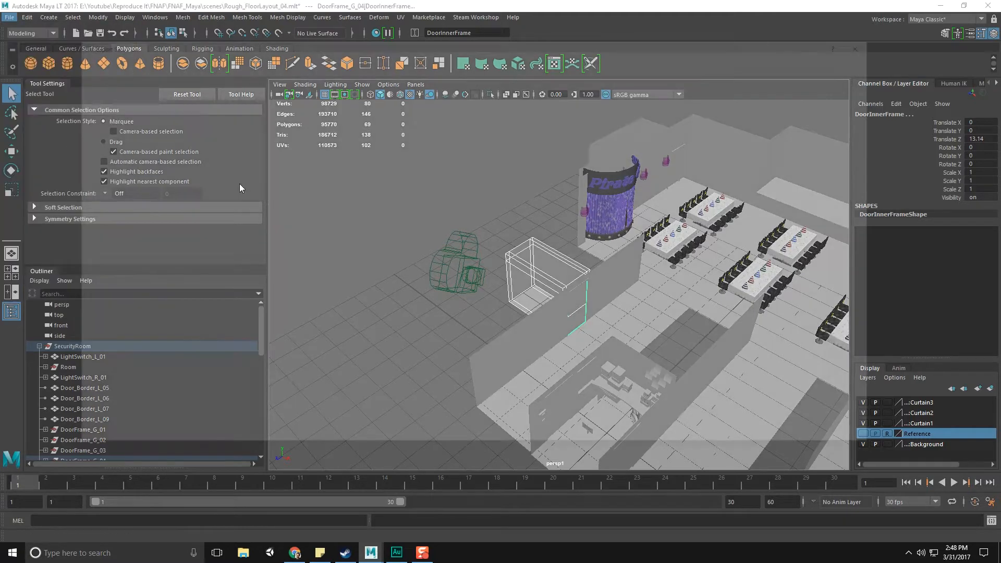
{"action": "left_click", "coordinate": [192, 438]}
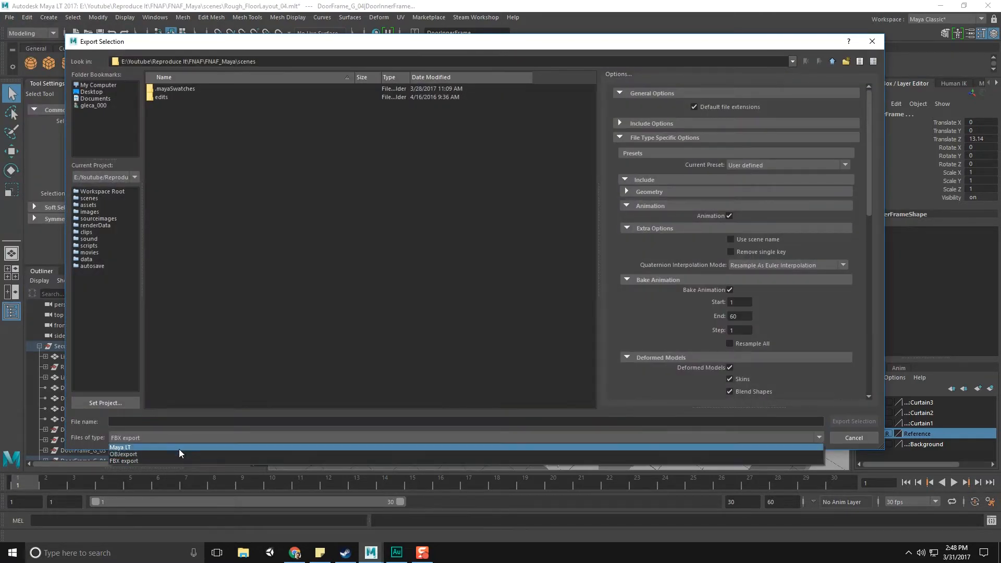
{"action": "left_click", "coordinate": [179, 447]}
{"action": "scroll", "coordinate": [215, 296], "scroll_direction": "down", "scroll_amount": 4}
{"action": "left_click", "coordinate": [184, 423]}
{"action": "type", "text": "SupplyCloset_01_eE"}
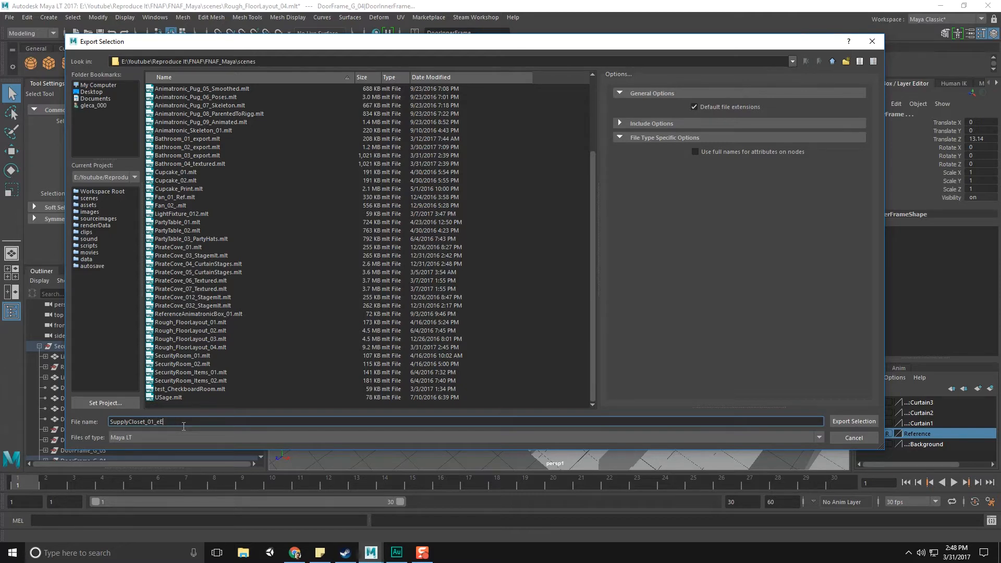
{"action": "type", "text": "t"}
{"action": "key", "text": "Return"}
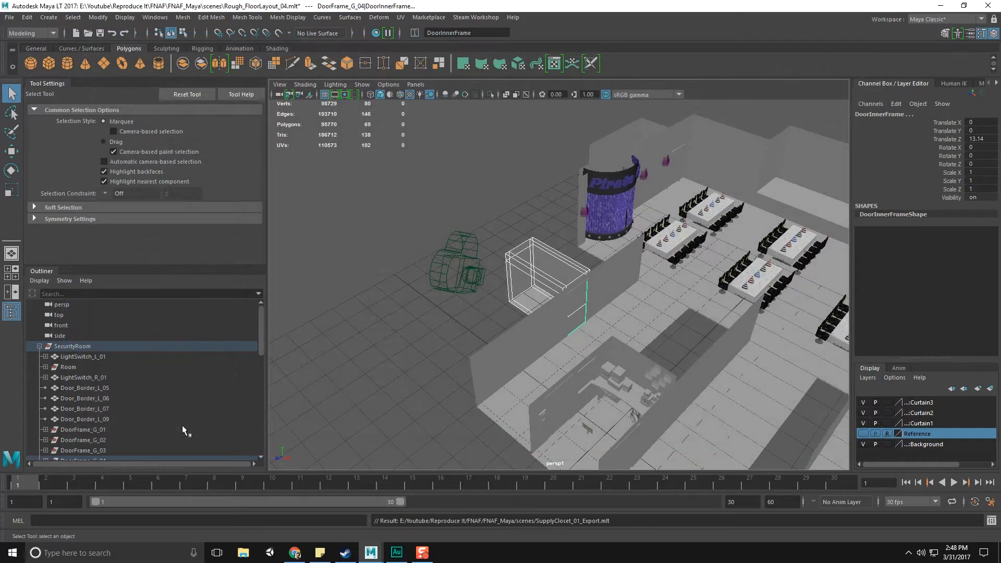
{"action": "left_click", "coordinate": [352, 265]}
{"action": "left_click", "coordinate": [10, 17]}
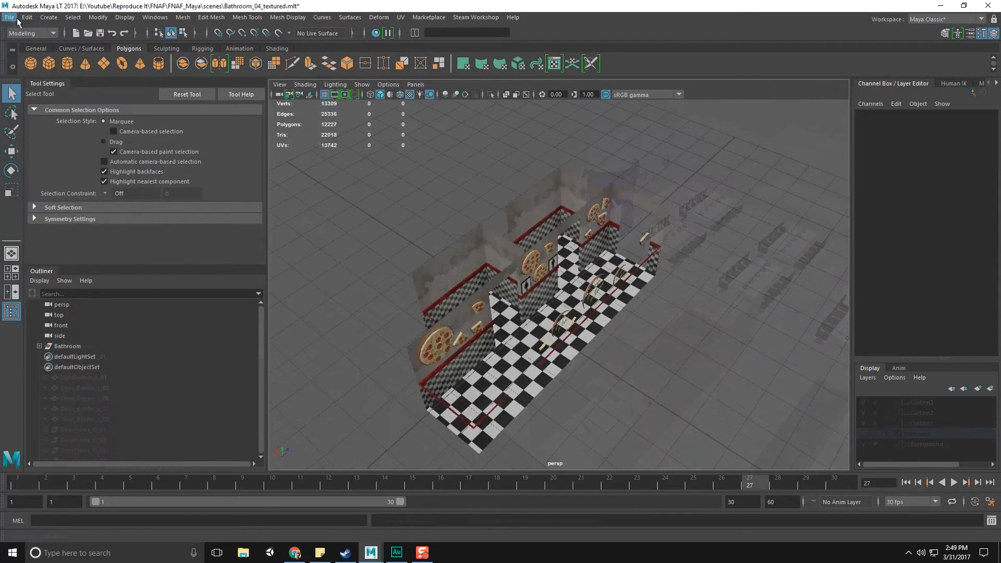
{"action": "left_click", "coordinate": [6, 19]}
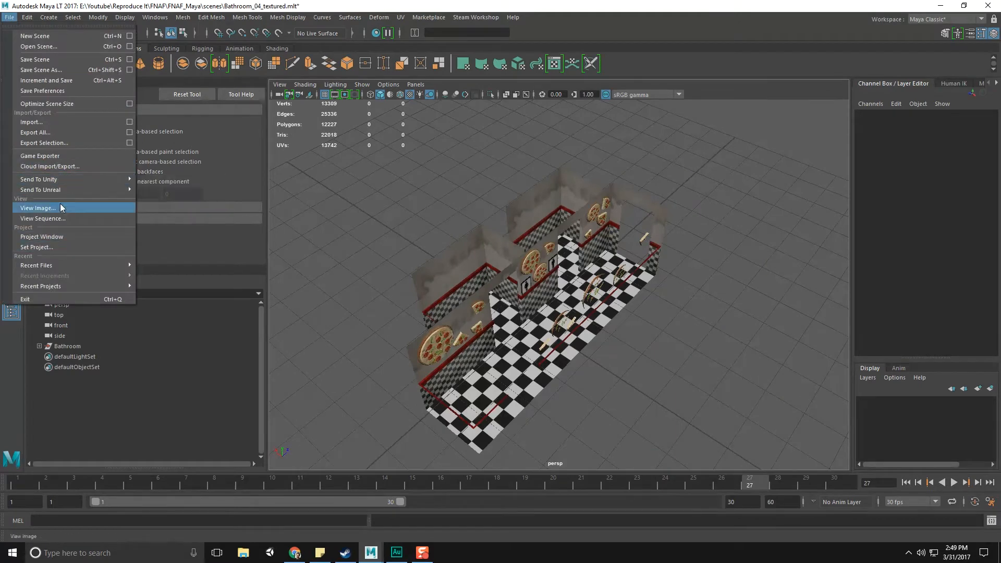
{"action": "left_click", "coordinate": [56, 121]}
{"action": "scroll", "coordinate": [277, 333], "scroll_direction": "down", "scroll_amount": 4}
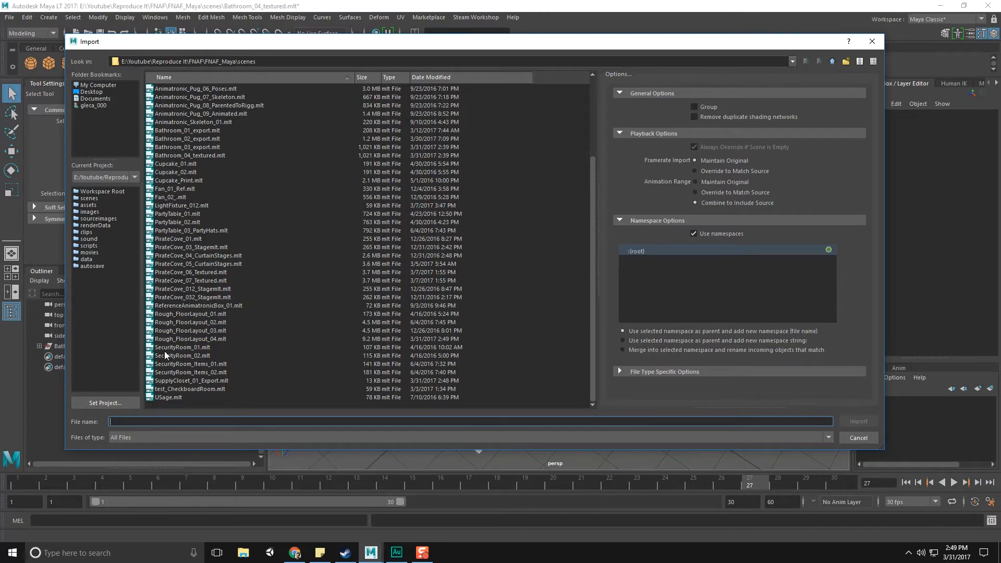
{"action": "left_click", "coordinate": [866, 438]}
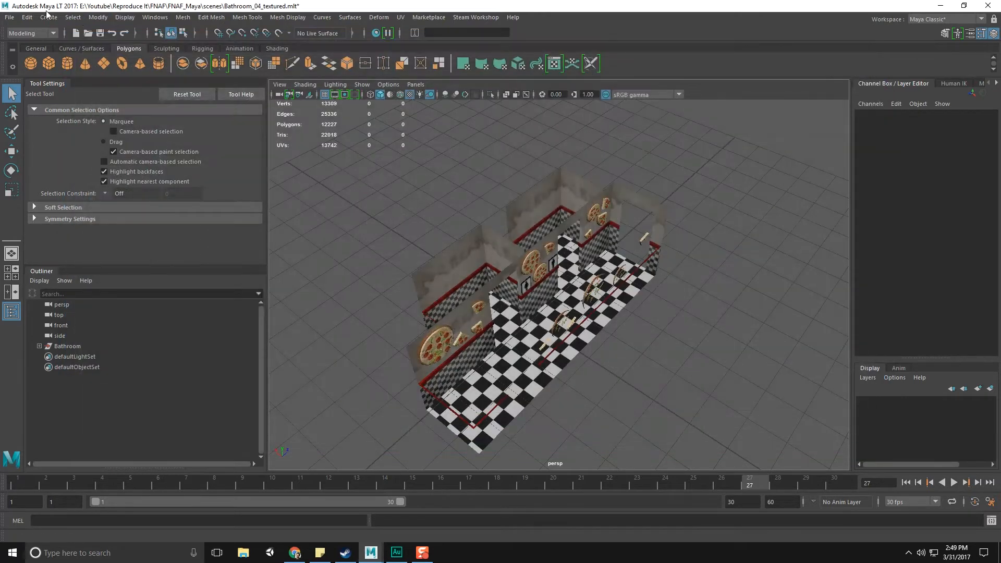
Open the scene SupplyCloset_01_Export.mlt without saving the changes to Bathroom_04_textured.mlt.
{"action": "left_click", "coordinate": [9, 17]}
{"action": "left_click", "coordinate": [34, 46]}
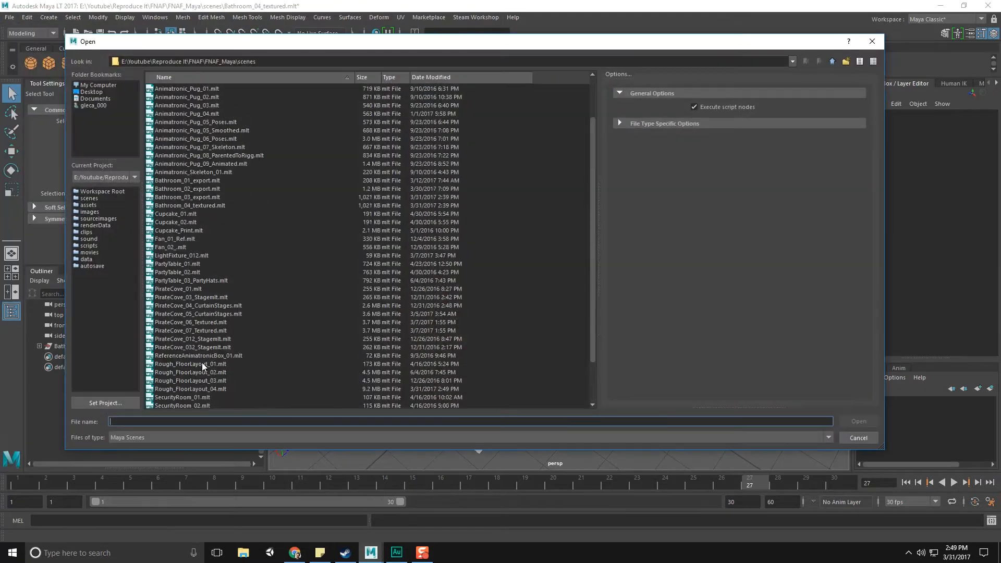
{"action": "double_click", "coordinate": [173, 380]}
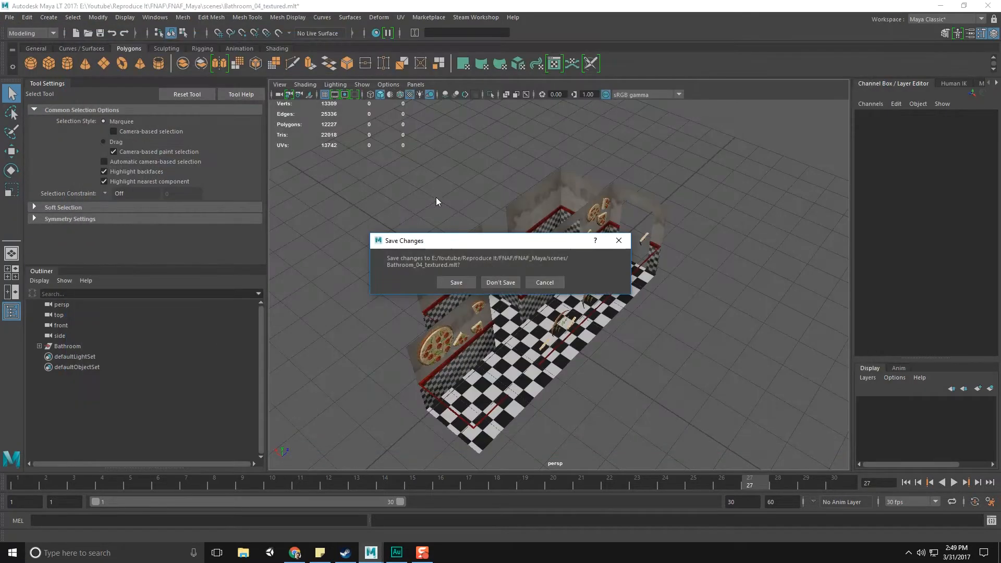
{"action": "left_click", "coordinate": [498, 282]}
Import Bathroom_04_textured.mlt into the supply closet scene.
{"action": "left_click", "coordinate": [10, 17]}
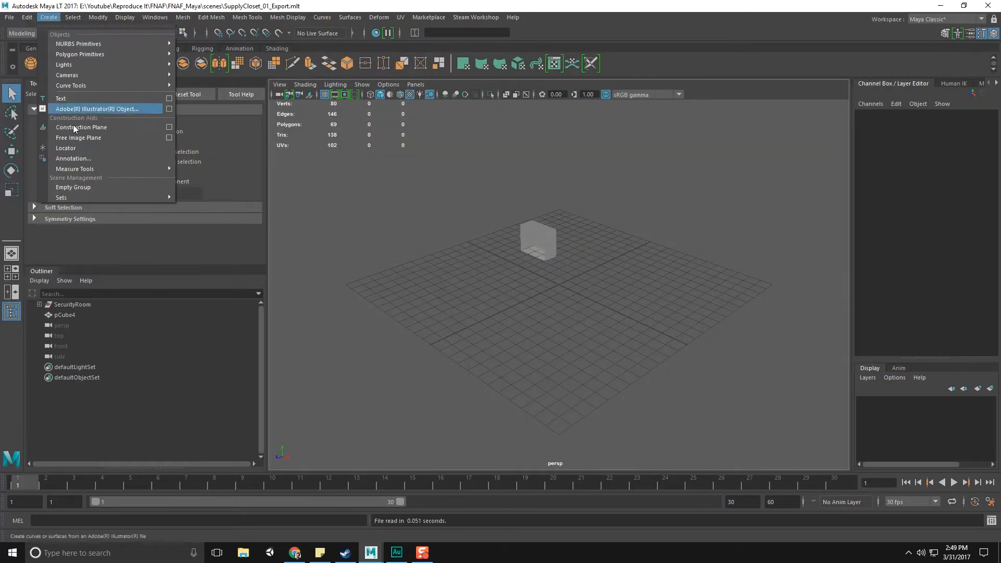
{"action": "left_click", "coordinate": [29, 122]}
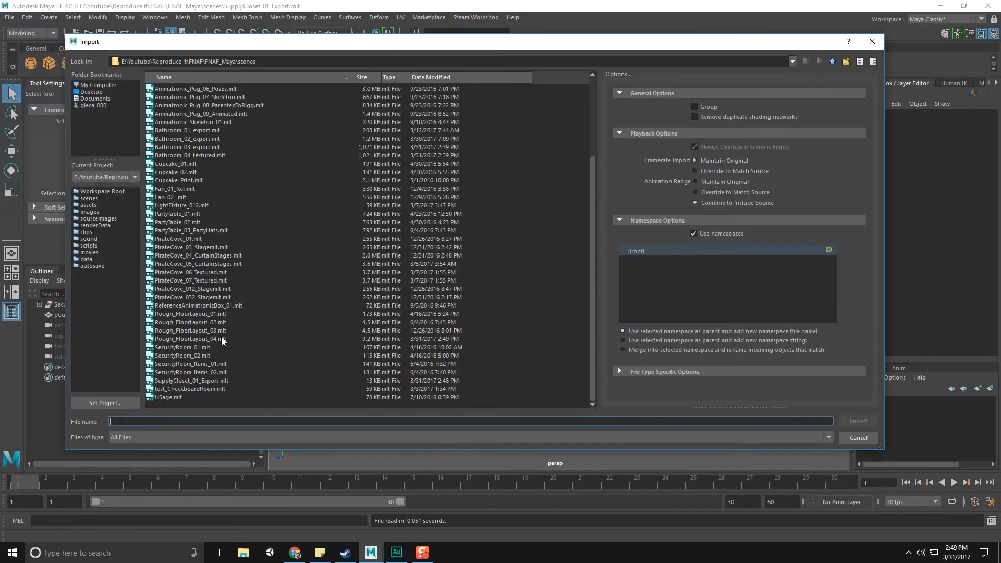
{"action": "left_click", "coordinate": [189, 156]}
{"action": "left_click", "coordinate": [857, 421]}
Delete the Bathroom_04_textured namespace in the Namespace Editor while keeping its objects in the root.
{"action": "left_click_drag", "start_coordinate": [477, 223], "coordinate": [525, 287], "text": "alt"}
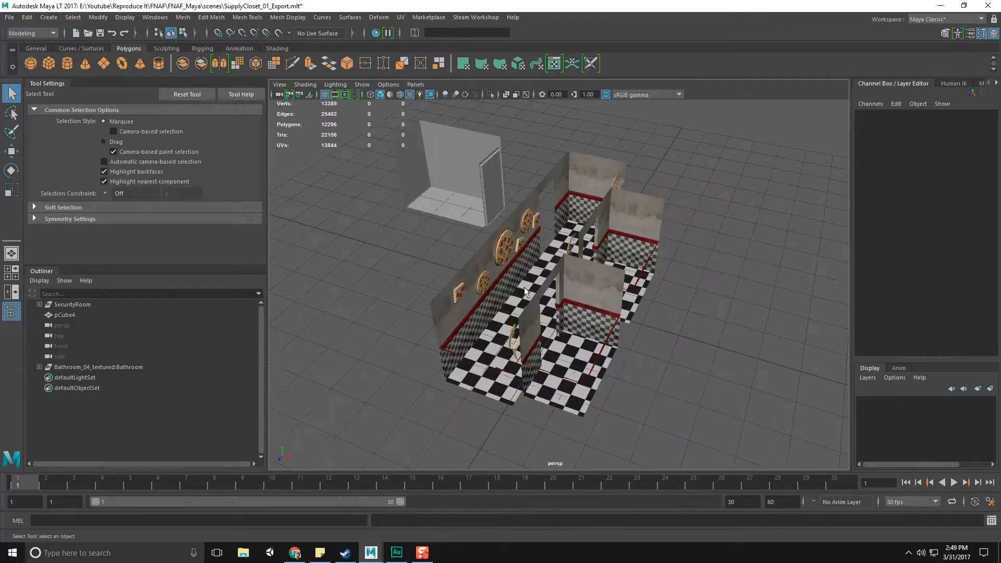
{"action": "left_click", "coordinate": [526, 232]}
{"action": "left_click_drag", "start_coordinate": [494, 251], "coordinate": [571, 205], "text": "alt"}
{"action": "scroll", "coordinate": [554, 254], "scroll_direction": "up", "scroll_amount": 6}
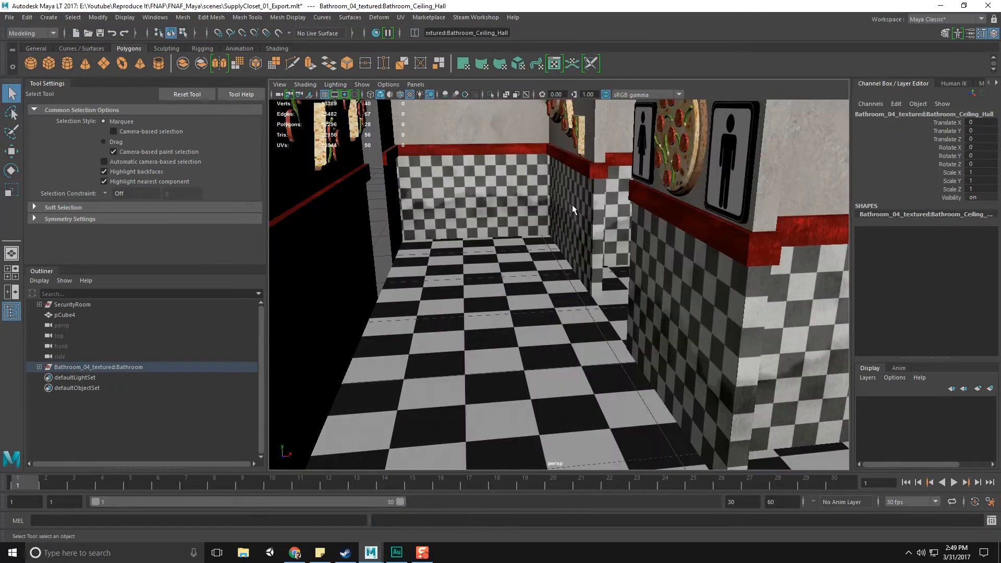
{"action": "middle_click_drag", "start_coordinate": [571, 204], "coordinate": [565, 255], "text": "alt"}
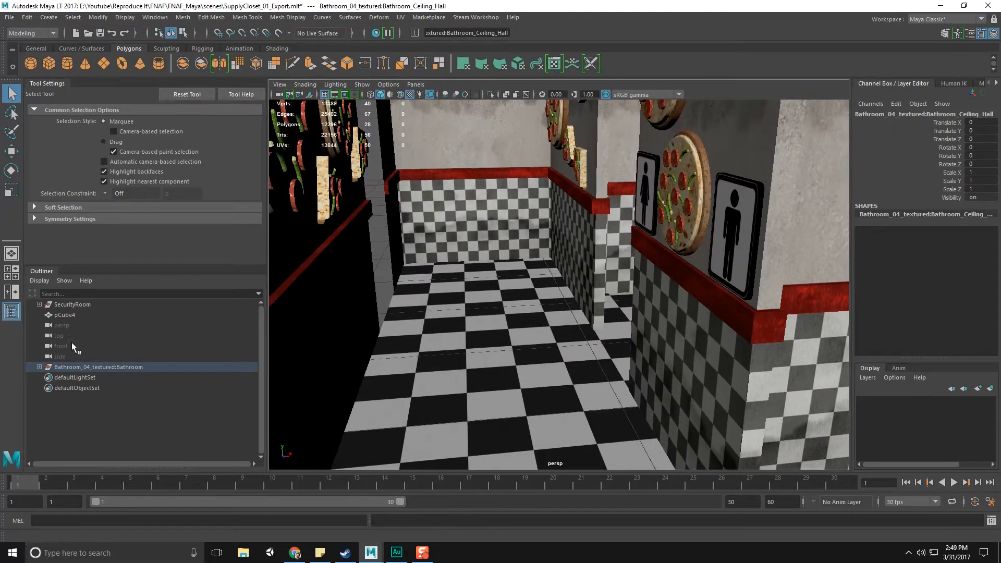
{"action": "left_click", "coordinate": [106, 17]}
{"action": "mouse_move", "coordinate": [149, 19]}
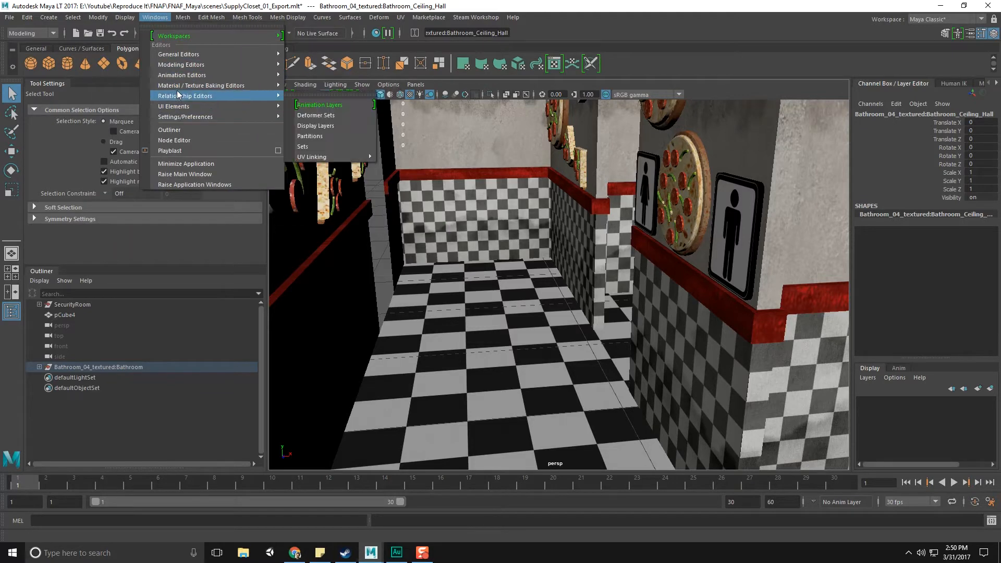
{"action": "mouse_move", "coordinate": [179, 57]}
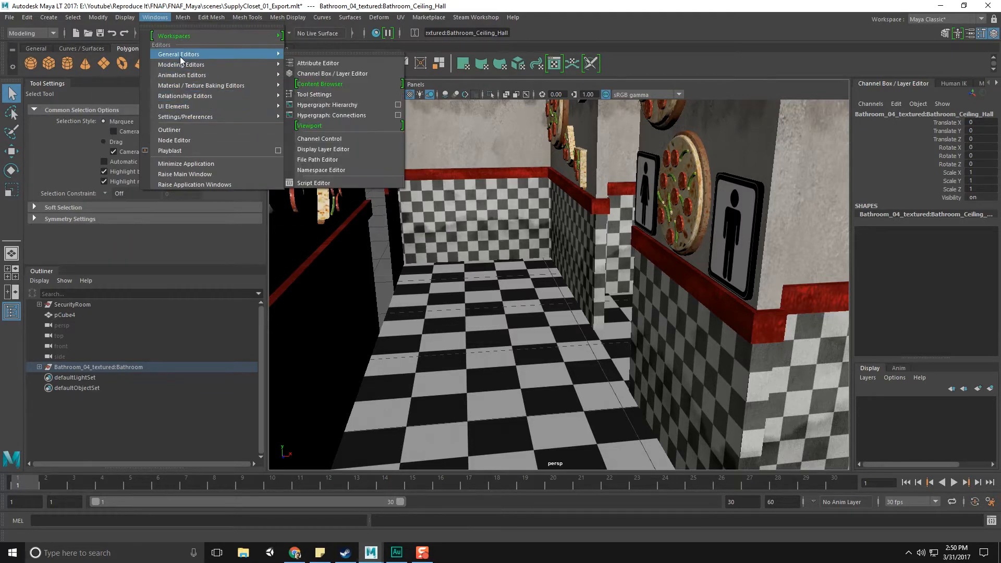
{"action": "left_click", "coordinate": [319, 170]}
{"action": "left_click", "coordinate": [400, 227]}
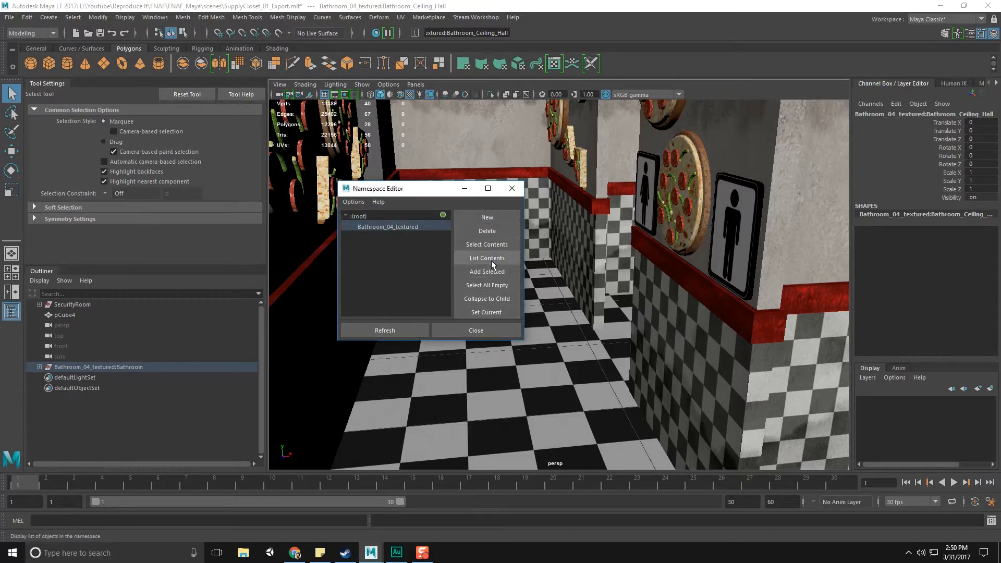
{"action": "left_click", "coordinate": [495, 235]}
{"action": "left_click", "coordinate": [438, 282]}
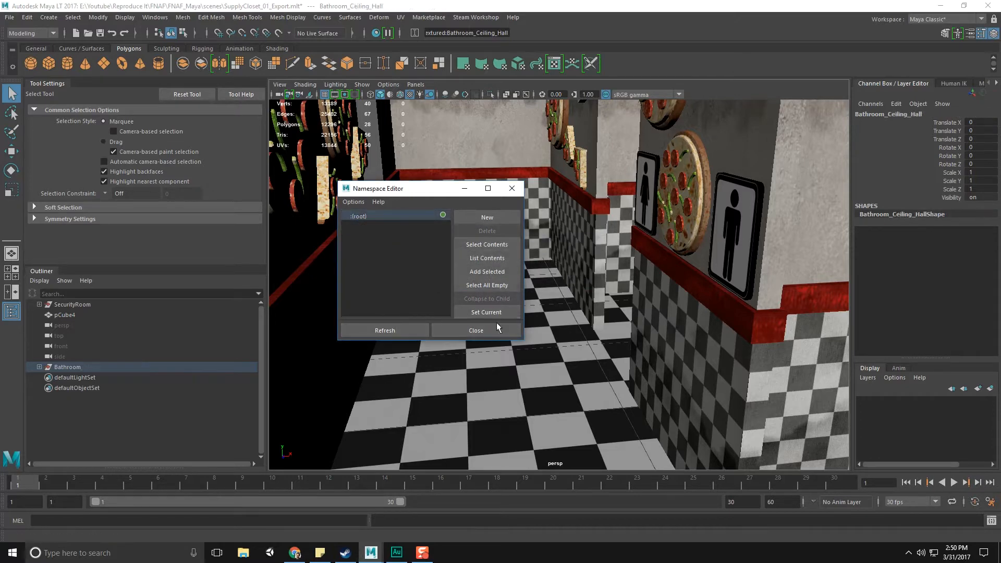
{"action": "left_click", "coordinate": [478, 329]}
Expand the Bathroom group in the Outliner and delete the male and female restroom signs from the hall wall.
{"action": "left_click_drag", "start_coordinate": [406, 324], "coordinate": [392, 312], "text": "alt"}
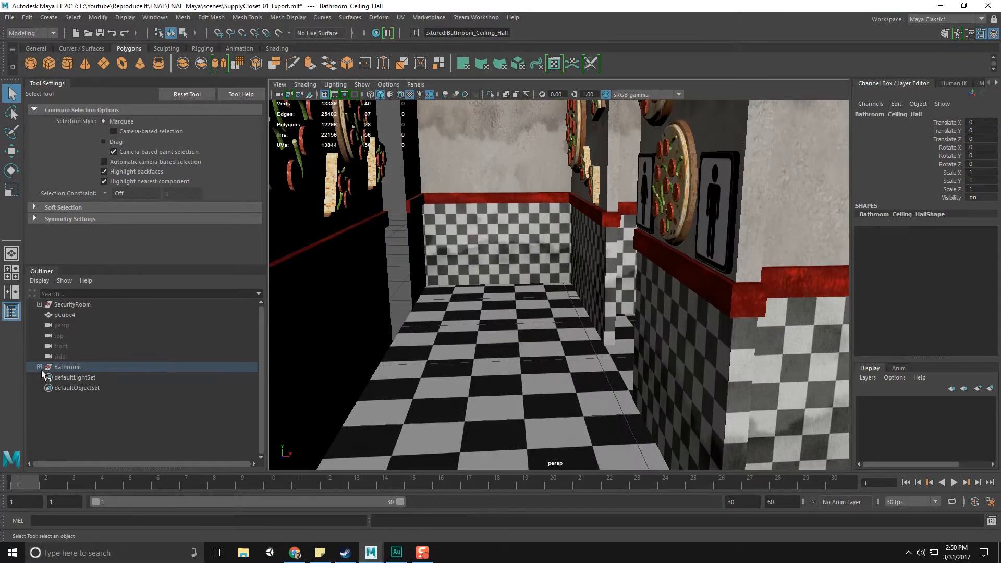
{"action": "left_click", "coordinate": [39, 367]}
{"action": "left_click", "coordinate": [520, 292]}
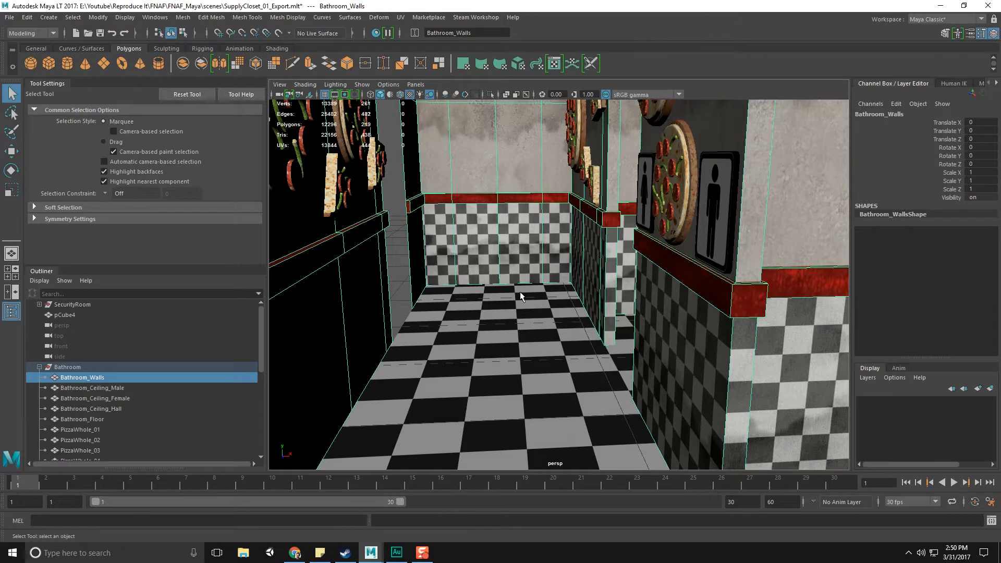
{"action": "left_click", "coordinate": [648, 209]}
{"action": "left_click", "coordinate": [675, 207]}
{"action": "left_click", "coordinate": [707, 220]}
{"action": "left_click", "coordinate": [644, 198], "text": "shift"}
{"action": "key", "text": "Delete"}
Delete all pizza decorations from the Bathroom group, from PizzaWhole_01 through the last item in the group.
{"action": "left_click", "coordinate": [673, 194]}
{"action": "scroll", "coordinate": [647, 260], "scroll_direction": "down", "scroll_amount": 3}
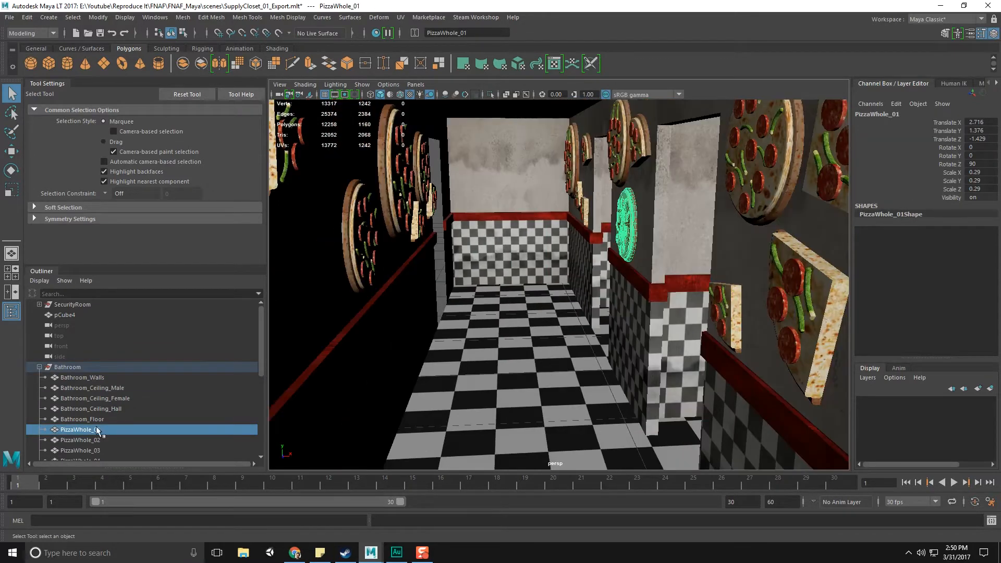
{"action": "scroll", "coordinate": [101, 390], "scroll_direction": "down", "scroll_amount": 4}
{"action": "scroll", "coordinate": [78, 399], "scroll_direction": "down", "scroll_amount": 2}
{"action": "left_click", "coordinate": [92, 435], "text": "shift"}
{"action": "key", "text": "Delete"}
Delete the remaining bathroom walls, ceilings and floor, keeping only the closet room and its door parts.
{"action": "scroll", "coordinate": [398, 305], "scroll_direction": "down", "scroll_amount": 4}
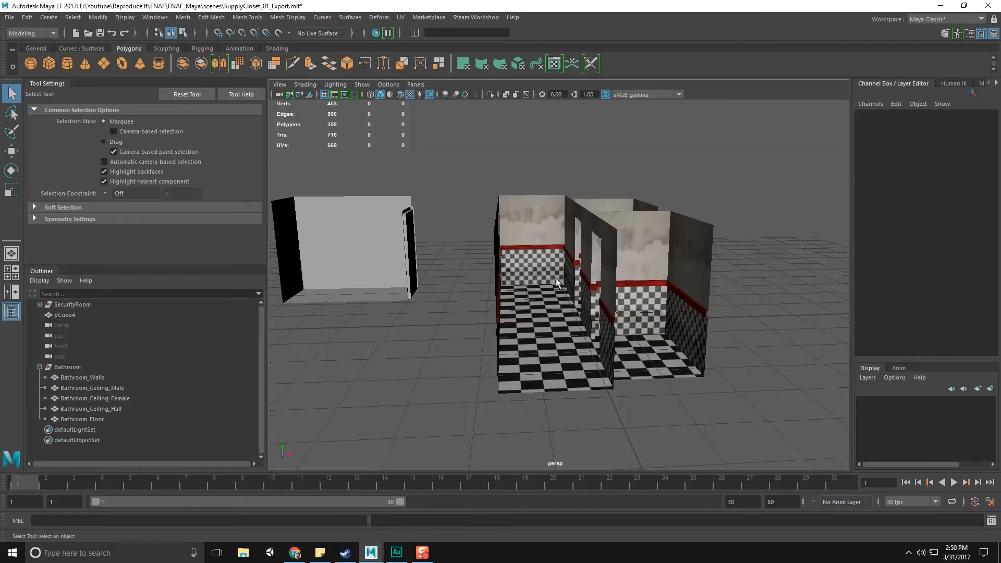
{"action": "left_click", "coordinate": [558, 283]}
{"action": "left_click_drag", "start_coordinate": [483, 160], "coordinate": [526, 200], "text": "alt"}
{"action": "left_click_drag", "start_coordinate": [796, 192], "coordinate": [529, 467]}
{"action": "key", "text": "Delete"}
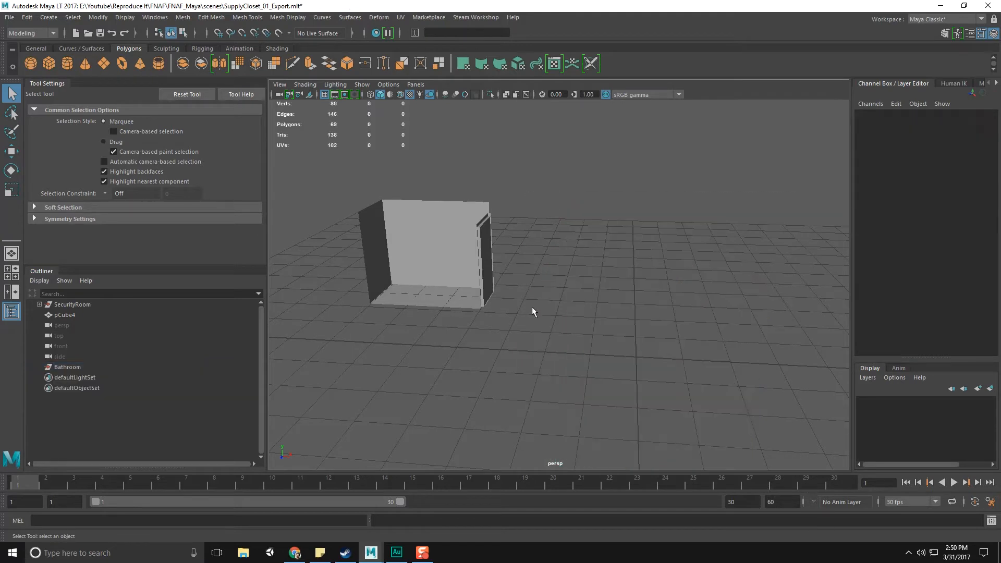
Frame the closet room mesh pCube4 and examine its walls and floor from several angles.
{"action": "left_click_drag", "start_coordinate": [531, 306], "coordinate": [402, 251], "text": "alt"}
{"action": "left_click", "coordinate": [452, 264]}
{"action": "key", "text": "f"}
{"action": "middle_click_drag", "start_coordinate": [531, 299], "coordinate": [589, 289], "text": "alt"}
{"action": "left_click_drag", "start_coordinate": [589, 290], "coordinate": [521, 296], "text": "alt"}
{"action": "right_click_drag", "start_coordinate": [529, 297], "coordinate": [595, 328], "text": "alt"}
{"action": "left_click_drag", "start_coordinate": [595, 327], "coordinate": [627, 318], "text": "alt"}
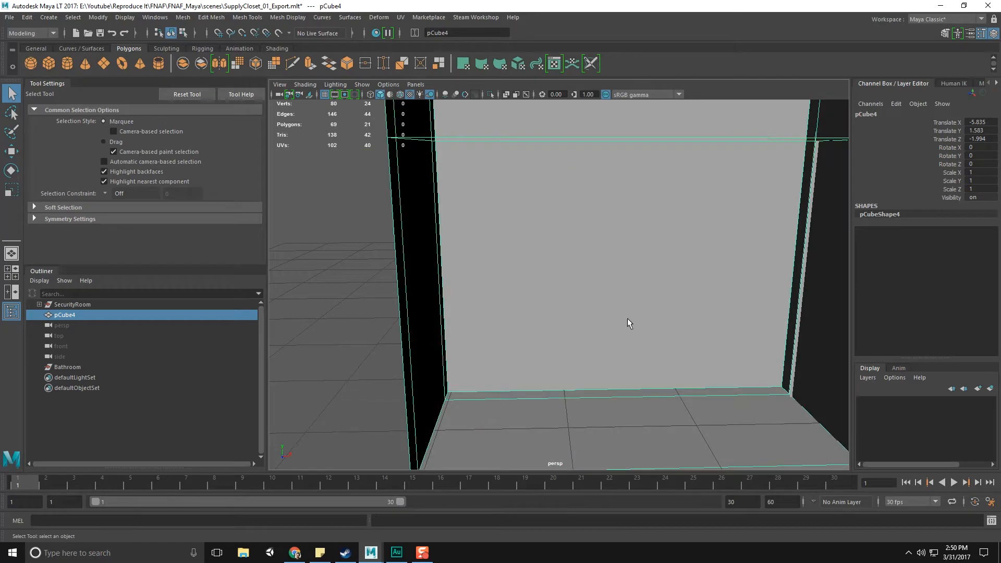
{"action": "scroll", "coordinate": [630, 326], "scroll_direction": "up", "scroll_amount": 5}
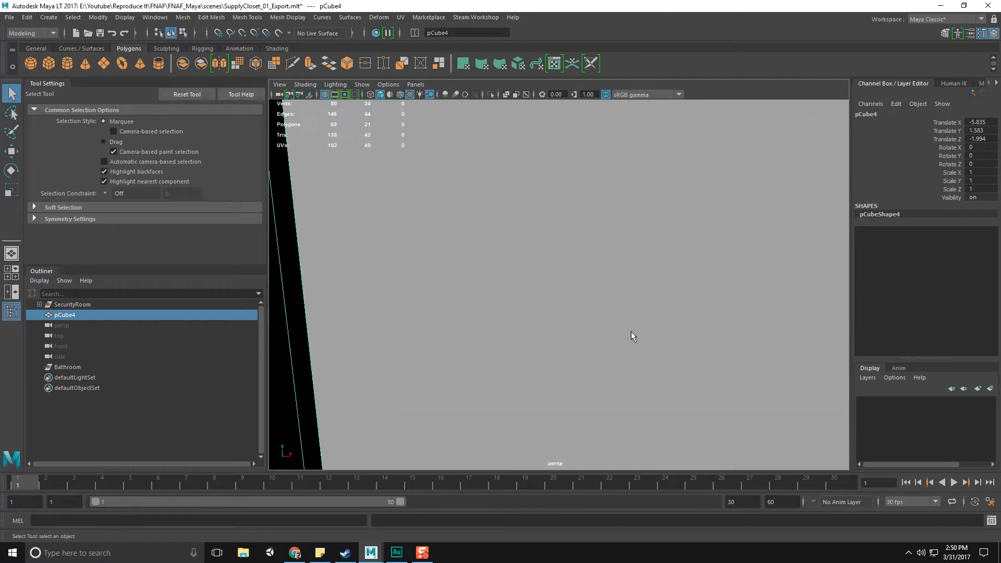
{"action": "middle_click_drag", "start_coordinate": [631, 330], "coordinate": [478, 389], "text": "alt"}
{"action": "scroll", "coordinate": [565, 340], "scroll_direction": "down", "scroll_amount": 8}
{"action": "left_click_drag", "start_coordinate": [570, 329], "coordinate": [583, 282], "text": "alt"}
Extract the wall faces of the closet room into a piece separate from the floor and ceiling.
{"action": "key", "text": "F11"}
{"action": "left_click_drag", "start_coordinate": [504, 306], "coordinate": [670, 342]}
{"action": "left_click", "coordinate": [678, 311], "text": "shift"}
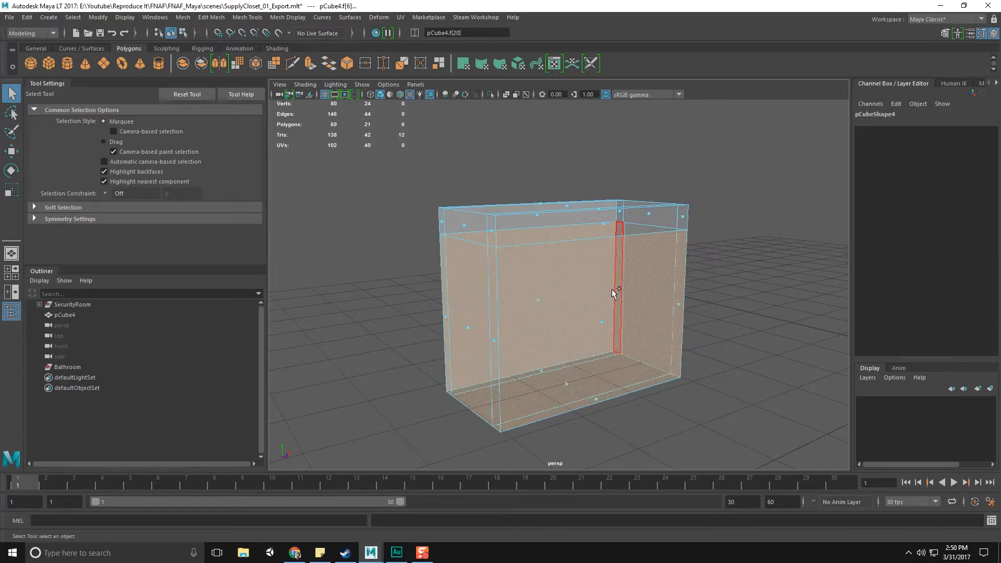
{"action": "left_click", "coordinate": [619, 290], "text": "shift"}
{"action": "left_click_drag", "start_coordinate": [618, 290], "coordinate": [552, 306], "text": "alt"}
{"action": "left_click_drag", "start_coordinate": [412, 211], "coordinate": [588, 210]}
{"action": "left_click_drag", "start_coordinate": [587, 210], "coordinate": [588, 280], "text": "alt"}
{"action": "right_click_drag", "start_coordinate": [588, 281], "coordinate": [605, 439], "text": "shift"}
{"action": "left_click_drag", "start_coordinate": [605, 437], "coordinate": [596, 370], "text": "alt"}
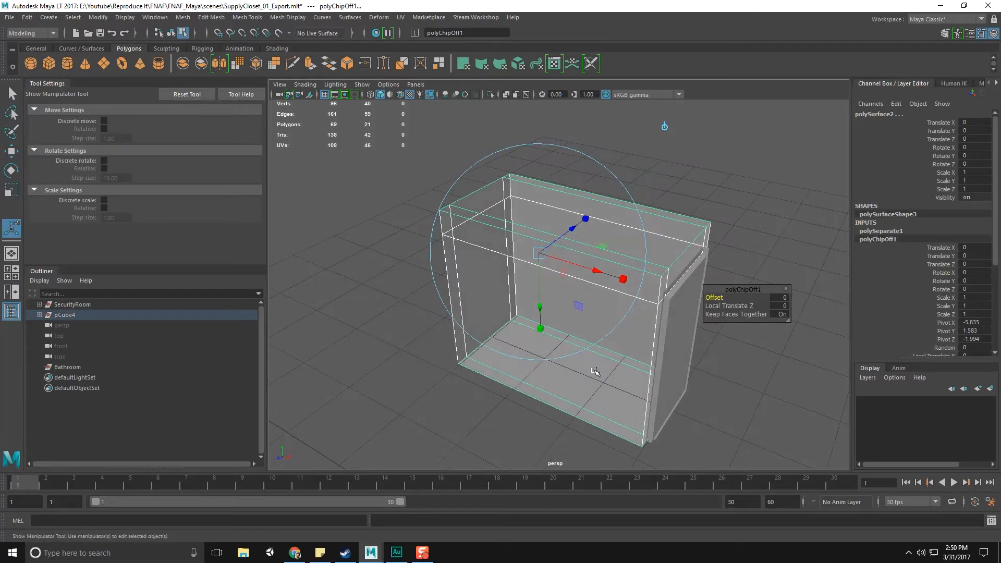
{"action": "key", "text": "q"}
{"action": "key", "text": "F8"}
{"action": "key", "text": "F8"}
{"action": "left_click", "coordinate": [748, 286]}
Extract the ceiling faces from the combined floor and ceiling piece so each is its own mesh.
{"action": "left_click", "coordinate": [635, 237]}
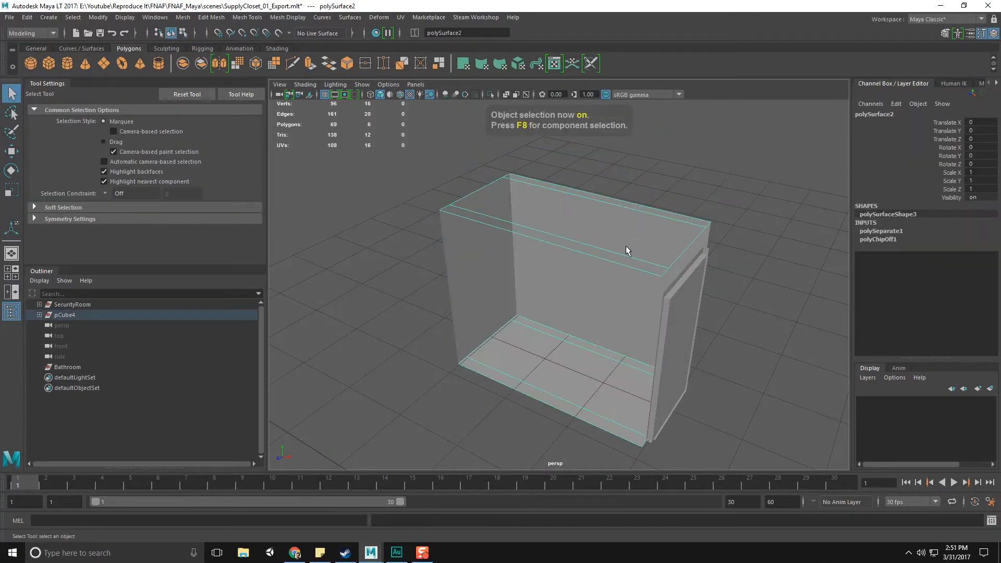
{"action": "left_click_drag", "start_coordinate": [625, 245], "coordinate": [614, 269], "text": "alt"}
{"action": "right_click_drag", "start_coordinate": [589, 216], "coordinate": [588, 243]}
{"action": "left_click_drag", "start_coordinate": [575, 245], "coordinate": [611, 220], "text": "alt"}
{"action": "right_click_drag", "start_coordinate": [599, 209], "coordinate": [589, 360], "text": "shift"}
{"action": "left_click_drag", "start_coordinate": [593, 332], "coordinate": [596, 323], "text": "alt"}
{"action": "key", "text": "q"}
{"action": "key", "text": "F8"}
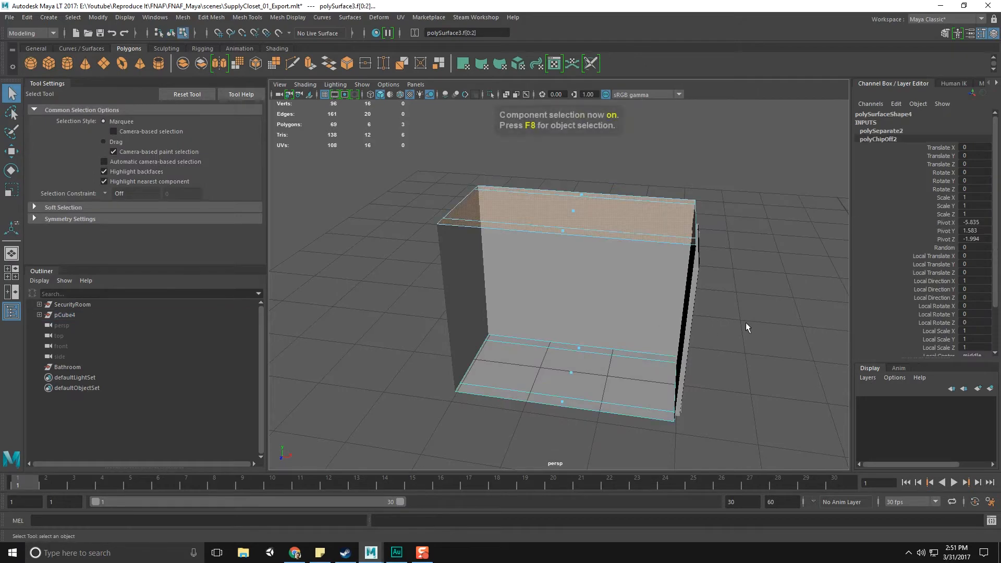
{"action": "left_click", "coordinate": [743, 325]}
{"action": "left_click", "coordinate": [684, 352]}
{"action": "left_click", "coordinate": [590, 230]}
{"action": "left_click", "coordinate": [554, 433]}
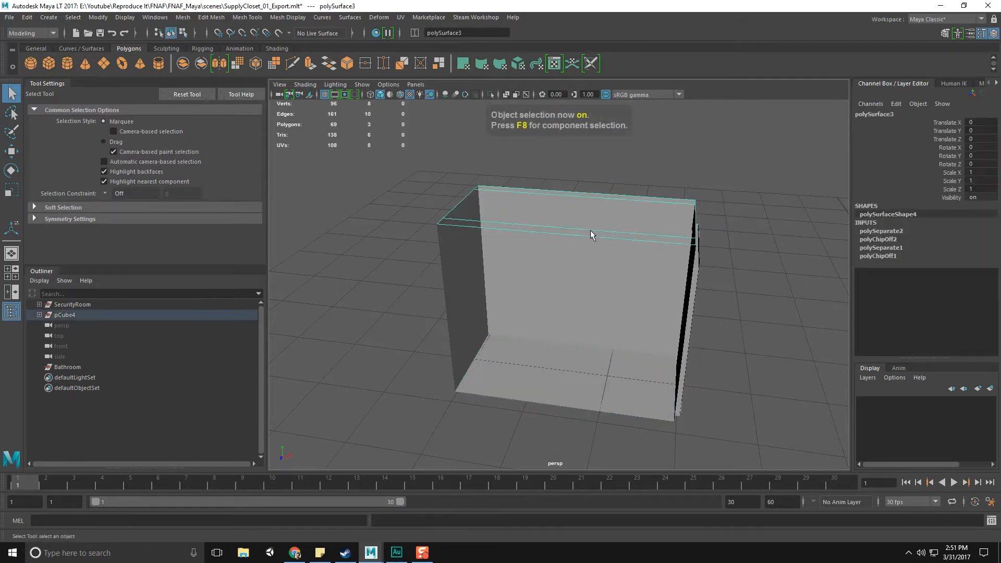
Assign the existing material bathroomwall_M to the closet walls and Bathroom_Ceiling_M to the ceiling.
{"action": "left_click", "coordinate": [593, 308]}
{"action": "left_click_drag", "start_coordinate": [594, 308], "coordinate": [623, 315], "text": "alt"}
{"action": "right_click_drag", "start_coordinate": [573, 295], "coordinate": [553, 543]}
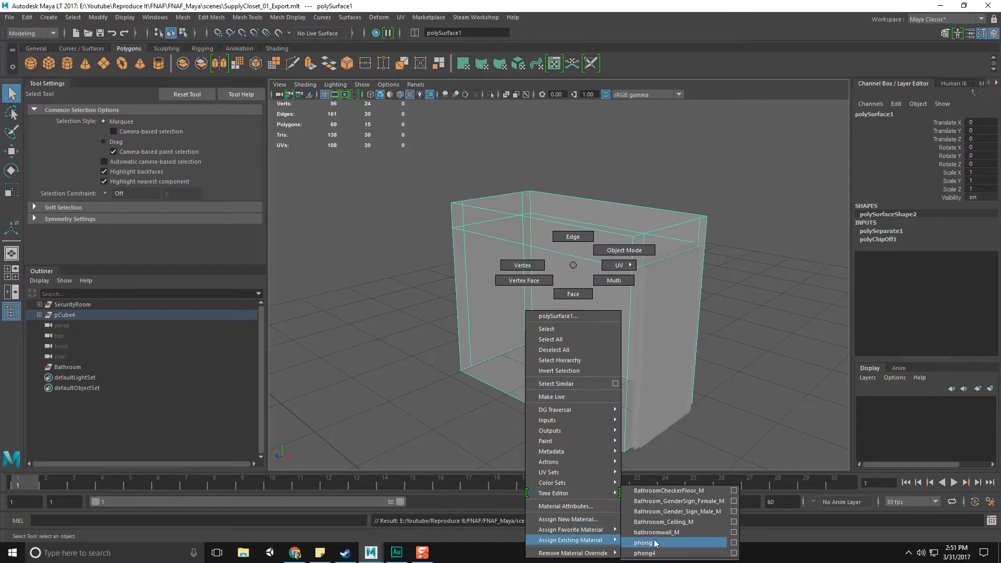
{"action": "right_click_drag", "start_coordinate": [668, 492], "coordinate": [670, 531]}
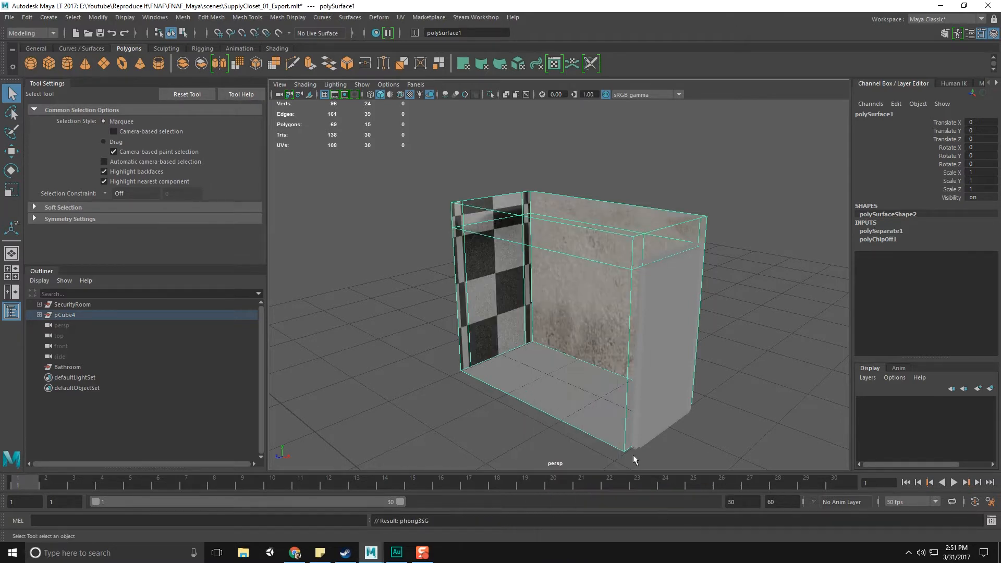
{"action": "left_click", "coordinate": [612, 212]}
{"action": "right_click_drag", "start_coordinate": [612, 212], "coordinate": [689, 519]}
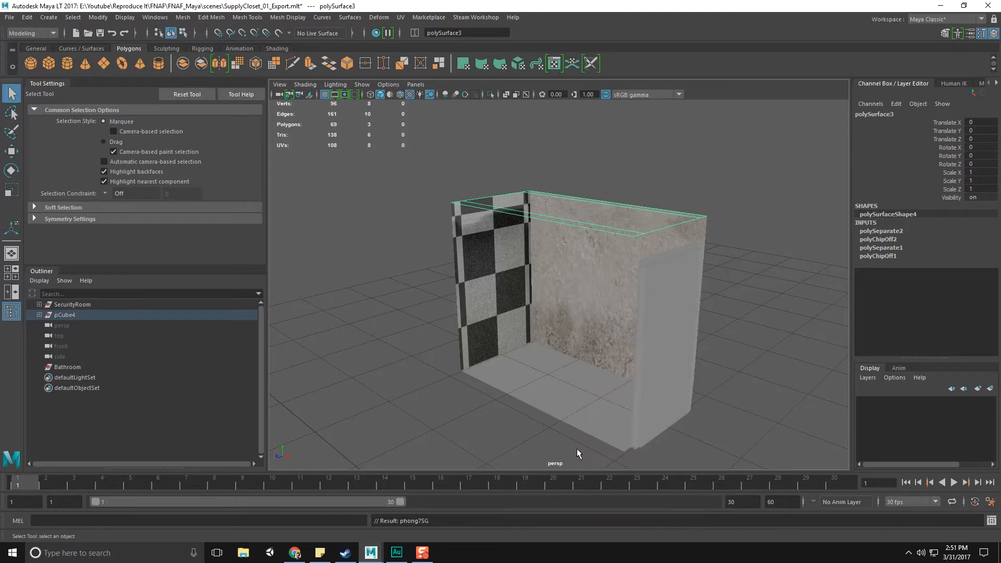
Assign the existing material BathroomCheckerFloor_M to the closet floor.
{"action": "left_click_drag", "start_coordinate": [576, 448], "coordinate": [569, 380], "text": "alt"}
{"action": "left_click", "coordinate": [569, 381]}
{"action": "mouse_move", "coordinate": [567, 347]}
{"action": "left_mouse_down", "text": "alt"}
{"action": "mouse_move", "coordinate": [563, 336]}
{"action": "mouse_move", "coordinate": [563, 402]}
{"action": "mouse_move", "coordinate": [563, 344]}
{"action": "left_mouse_up", "text": "alt"}
{"action": "right_click_drag", "start_coordinate": [563, 264], "coordinate": [648, 492]}
{"action": "left_click_drag", "start_coordinate": [648, 493], "coordinate": [706, 370], "text": "alt"}
Select the closet's wall mesh and examine how the wall texture lies around the doorway.
{"action": "left_click", "coordinate": [681, 334]}
{"action": "middle_click_drag", "start_coordinate": [684, 335], "coordinate": [609, 358], "text": "alt"}
{"action": "scroll", "coordinate": [610, 360], "scroll_direction": "up", "scroll_amount": 5}
{"action": "left_click_drag", "start_coordinate": [544, 359], "coordinate": [553, 290], "text": "alt"}
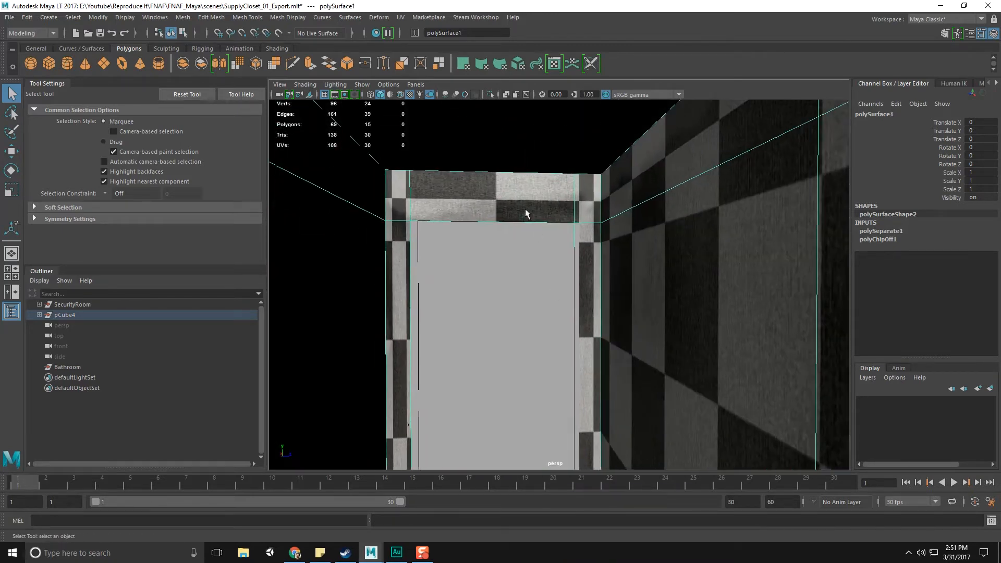
{"action": "scroll", "coordinate": [577, 268], "scroll_direction": "down", "scroll_amount": 10}
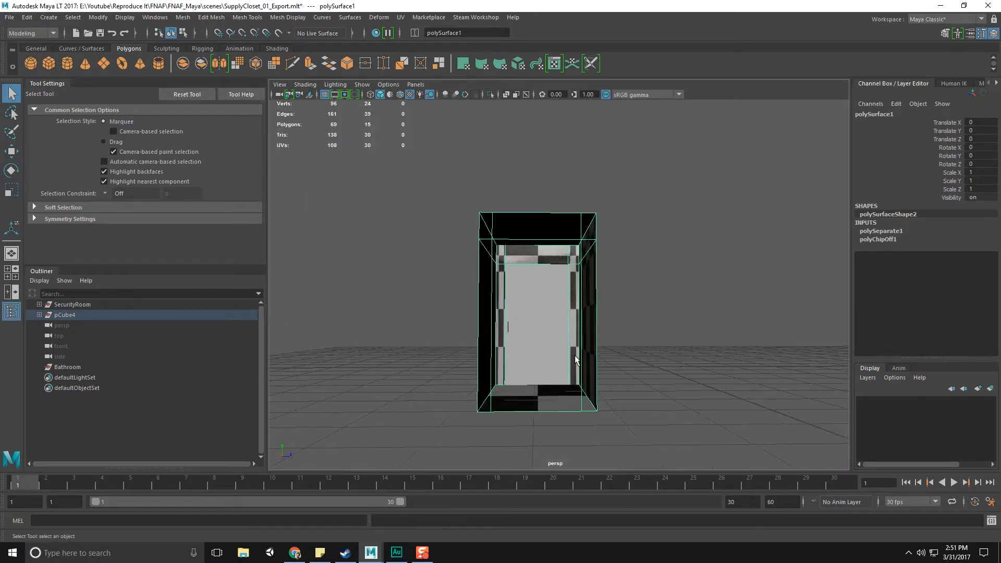
{"action": "scroll", "coordinate": [575, 357], "scroll_direction": "up", "scroll_amount": 9}
{"action": "middle_click_drag", "start_coordinate": [576, 361], "coordinate": [588, 348], "text": "alt"}
Planar-map the wall faces above and beside the doorway, fitted to the best plane with the image width/height ratio kept.
{"action": "right_click_drag", "start_coordinate": [527, 183], "coordinate": [527, 212]}
{"action": "scroll", "coordinate": [501, 234], "scroll_direction": "up", "scroll_amount": 3}
{"action": "middle_click_drag", "start_coordinate": [465, 226], "coordinate": [497, 273], "text": "alt"}
{"action": "left_click", "coordinate": [391, 170]}
{"action": "left_click", "coordinate": [521, 178], "text": "shift"}
{"action": "left_click", "coordinate": [635, 172], "text": "shift"}
{"action": "middle_click_drag", "start_coordinate": [635, 370], "coordinate": [638, 293], "text": "alt"}
{"action": "left_click", "coordinate": [638, 295], "text": "shift"}
{"action": "middle_click_drag", "start_coordinate": [601, 376], "coordinate": [609, 296], "text": "alt"}
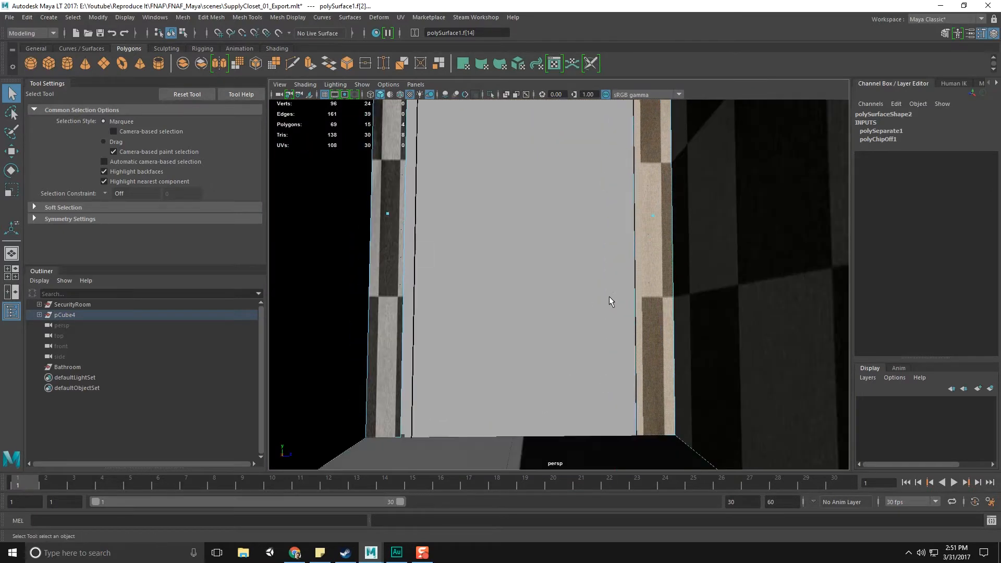
{"action": "left_click_drag", "start_coordinate": [608, 301], "coordinate": [417, 221], "text": "alt"}
{"action": "middle_click_drag", "start_coordinate": [417, 221], "coordinate": [439, 303], "text": "alt"}
{"action": "left_click", "coordinate": [415, 261], "text": "shift"}
{"action": "middle_click_drag", "start_coordinate": [498, 219], "coordinate": [548, 331], "text": "alt"}
{"action": "left_click", "coordinate": [400, 17]}
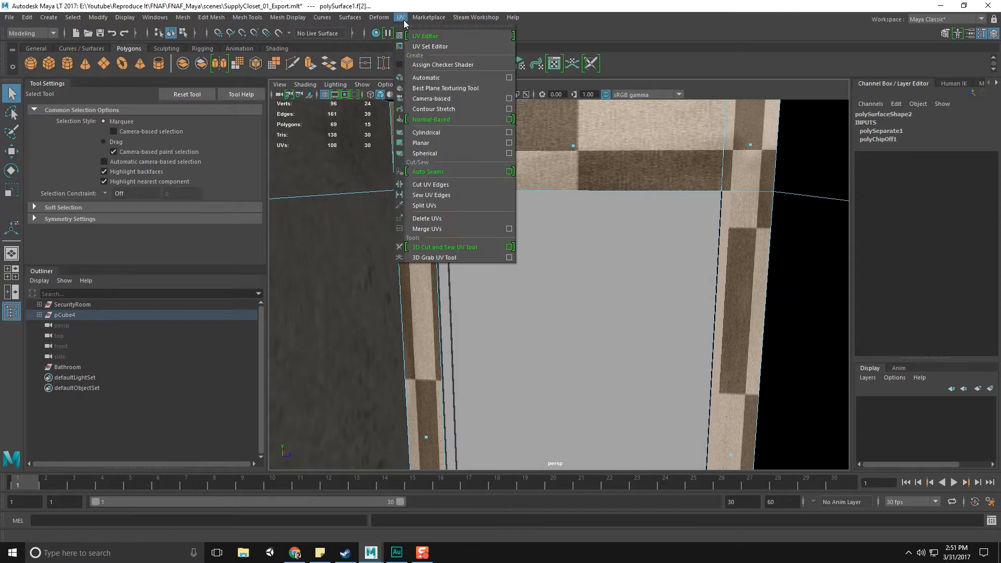
{"action": "left_click", "coordinate": [509, 143]}
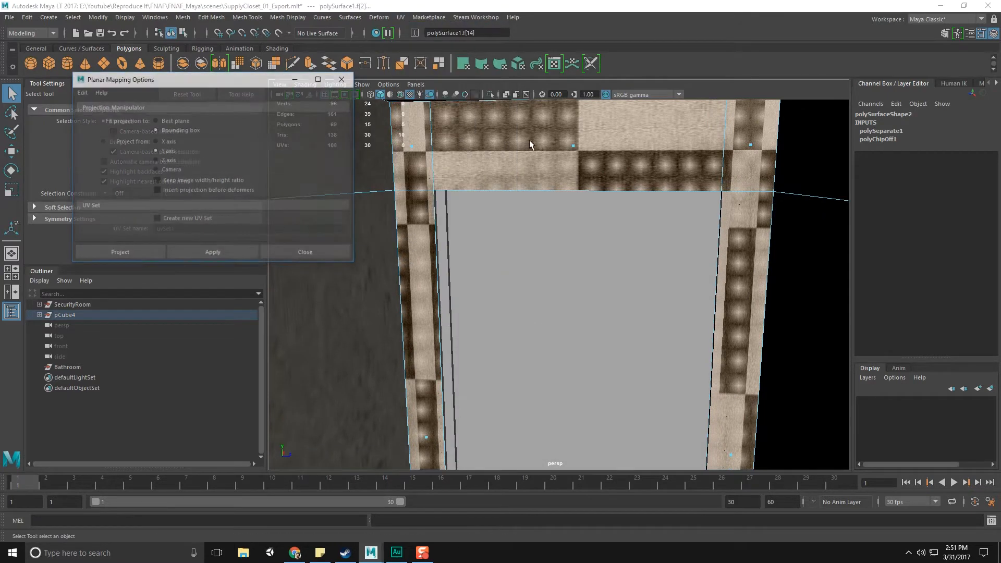
{"action": "left_click", "coordinate": [188, 180]}
{"action": "left_click", "coordinate": [244, 248]}
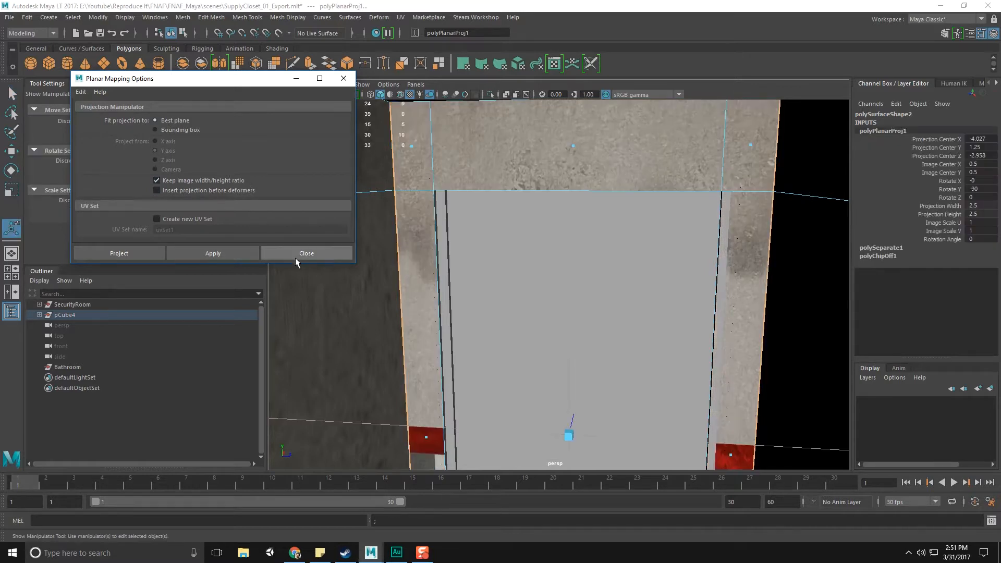
Compare the remapped doorway wall with the supply closet reference image in the browser.
{"action": "left_click_drag", "start_coordinate": [427, 294], "coordinate": [537, 262], "text": "alt"}
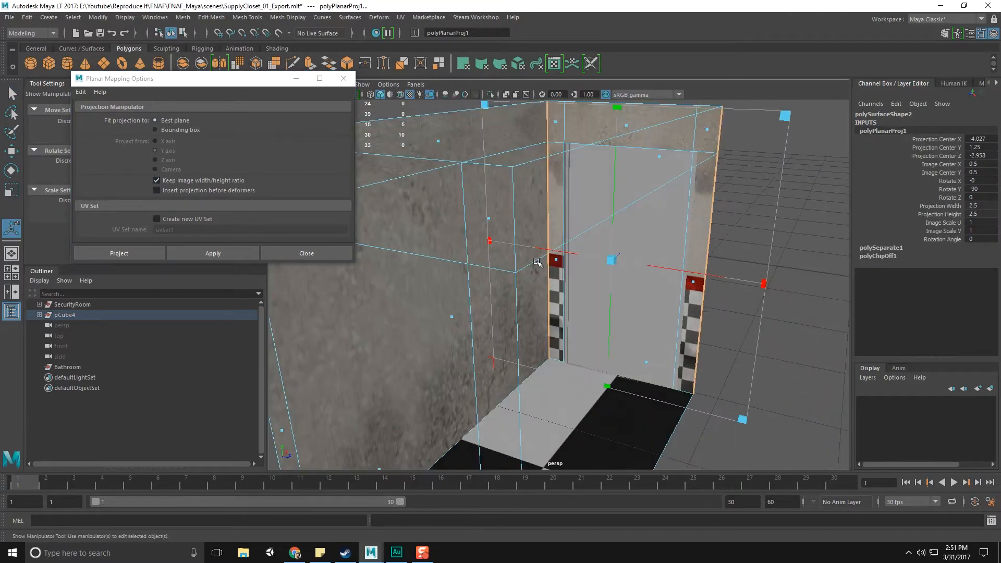
{"action": "key", "text": "alt+Tab"}
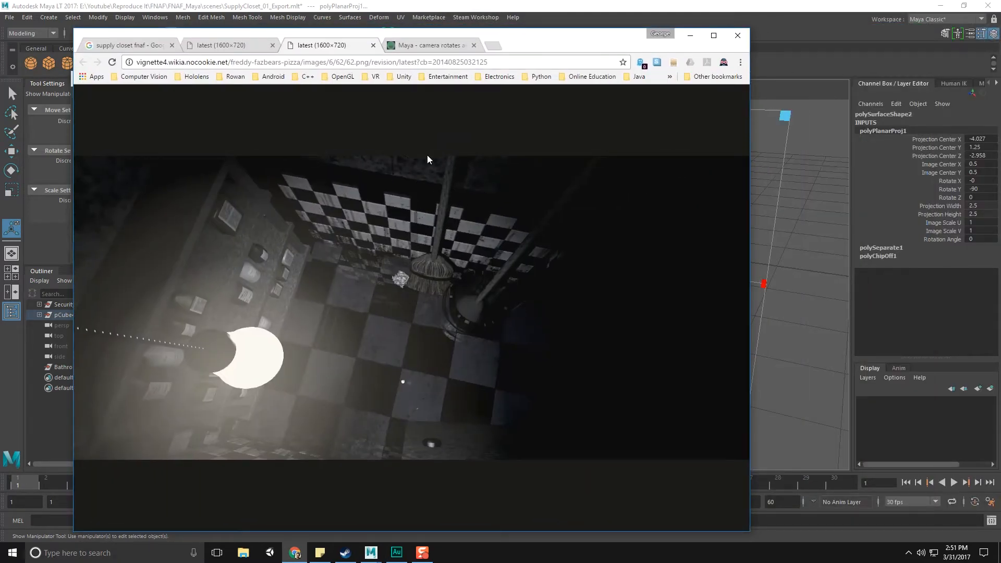
{"action": "left_click", "coordinate": [689, 36]}
{"action": "left_click_drag", "start_coordinate": [607, 186], "coordinate": [609, 235], "text": "alt"}
{"action": "scroll", "coordinate": [682, 213], "scroll_direction": "down", "scroll_amount": 4}
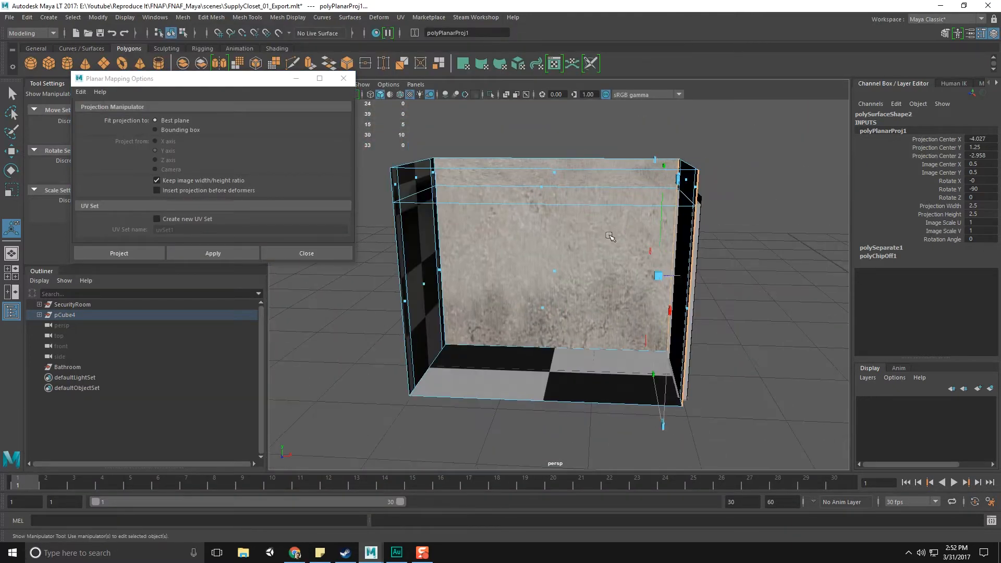
Close the planar mapping options and insert one vertical edge loop down the middle of each long closet wall.
{"action": "key", "text": "q"}
{"action": "key", "text": "F8"}
{"action": "key", "text": "F8"}
{"action": "right_click_drag", "start_coordinate": [541, 243], "coordinate": [479, 264], "text": "shift"}
{"action": "left_click_drag", "start_coordinate": [514, 215], "coordinate": [542, 182], "text": "alt"}
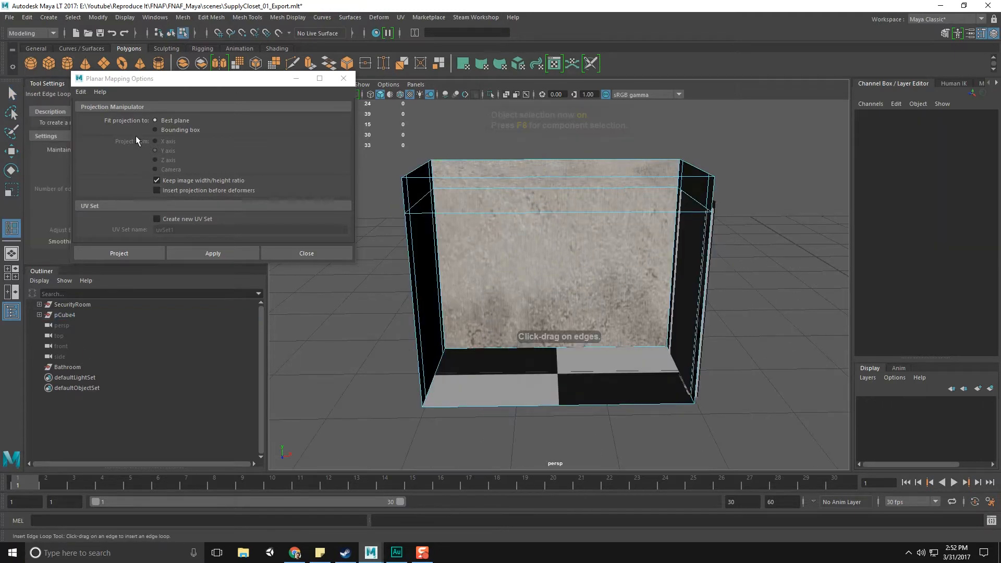
{"action": "left_click", "coordinate": [343, 78]}
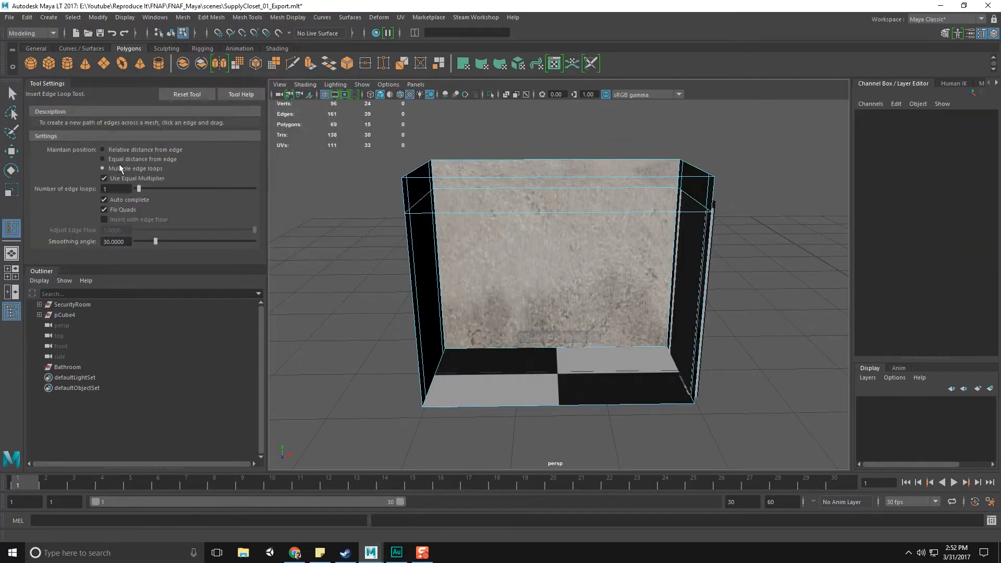
{"action": "left_click", "coordinate": [555, 179]}
{"action": "left_click_drag", "start_coordinate": [555, 179], "coordinate": [527, 199], "text": "alt"}
{"action": "left_click", "coordinate": [545, 190]}
{"action": "key", "text": "q"}
Planar-map the faces on one half of both long walls from the Z axis, fitted to the bounding box with the image ratio kept.
{"action": "right_click_drag", "start_coordinate": [529, 198], "coordinate": [528, 223]}
{"action": "left_click_drag", "start_coordinate": [529, 223], "coordinate": [523, 207], "text": "alt"}
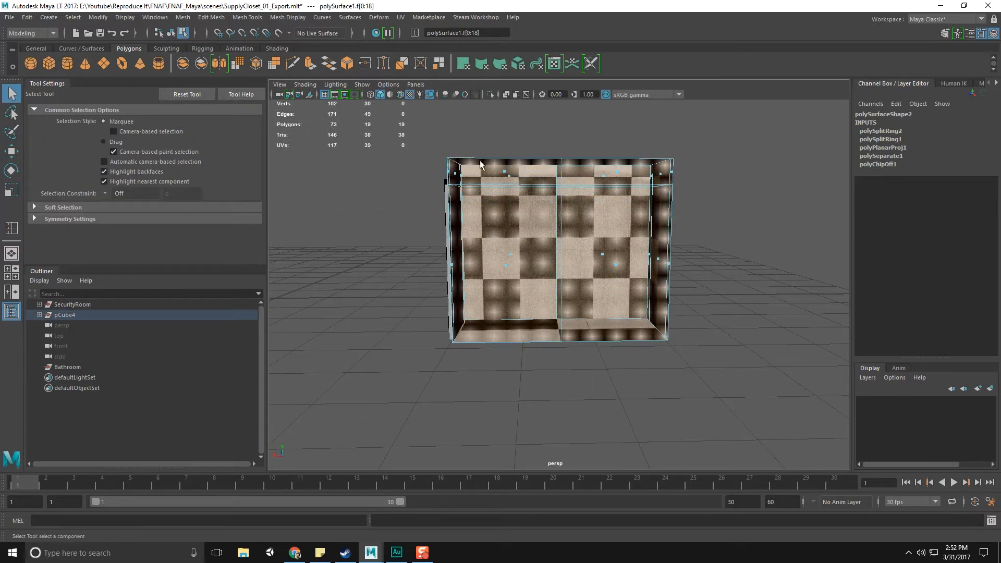
{"action": "left_click_drag", "start_coordinate": [522, 277], "coordinate": [523, 277]}
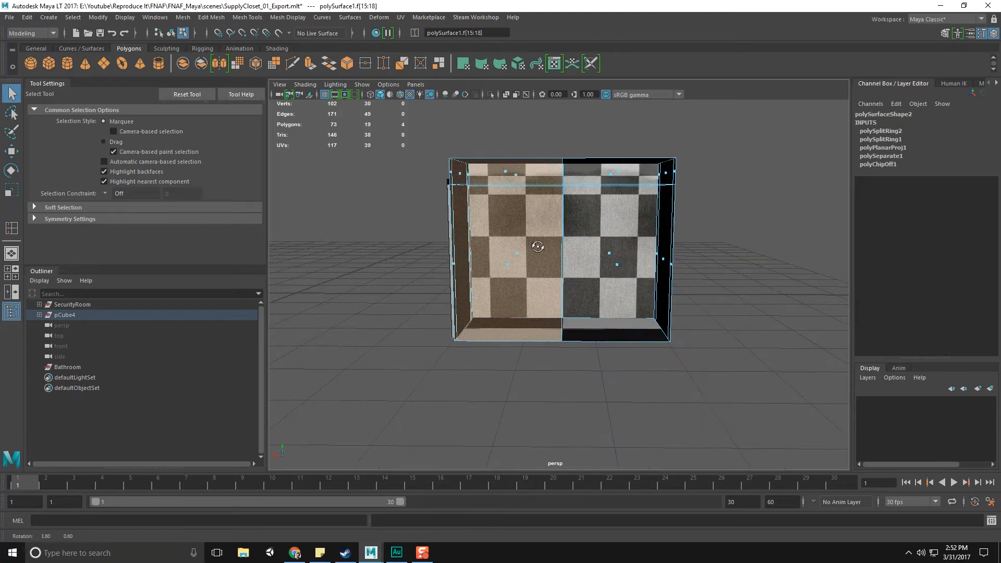
{"action": "left_click", "coordinate": [400, 17]}
{"action": "left_click", "coordinate": [509, 142]}
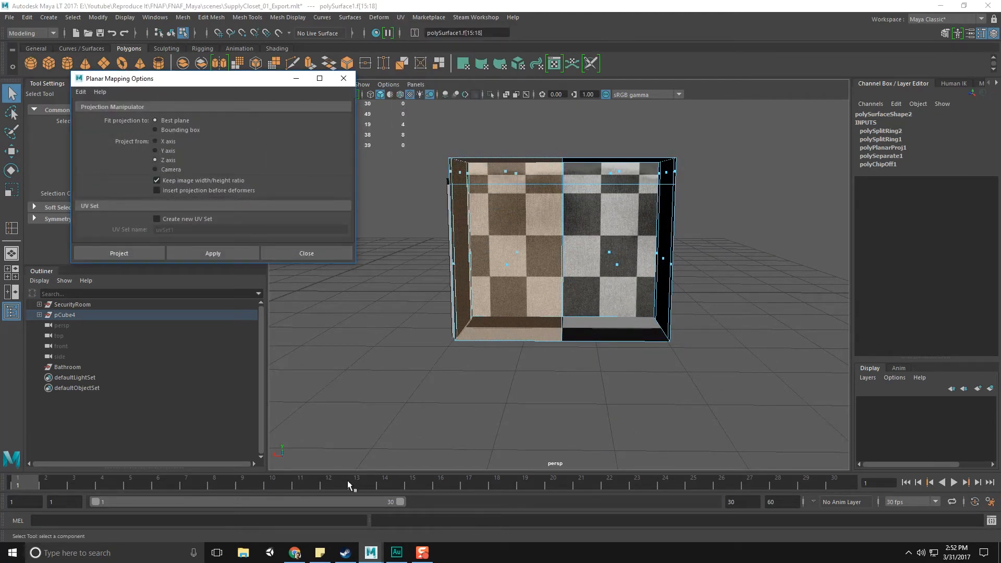
{"action": "left_click", "coordinate": [211, 251]}
{"action": "scroll", "coordinate": [510, 186], "scroll_direction": "up", "scroll_amount": 2}
{"action": "middle_click_drag", "start_coordinate": [511, 188], "coordinate": [507, 217], "text": "alt"}
{"action": "mouse_move", "coordinate": [507, 217]}
{"action": "left_mouse_down", "text": "alt"}
{"action": "mouse_move", "coordinate": [518, 226]}
{"action": "mouse_move", "coordinate": [507, 224]}
{"action": "left_mouse_up", "text": "alt"}
{"action": "left_click", "coordinate": [173, 131]}
{"action": "left_click", "coordinate": [234, 256]}
Planar-map the remaining half of both long walls from the Z axis with the same bounding-box fit.
{"action": "left_click_drag", "start_coordinate": [605, 271], "coordinate": [574, 262], "text": "alt"}
{"action": "left_click_drag", "start_coordinate": [564, 178], "coordinate": [580, 197]}
{"action": "left_click_drag", "start_coordinate": [582, 203], "coordinate": [587, 213], "text": "alt"}
{"action": "left_click_drag", "start_coordinate": [561, 258], "coordinate": [643, 304], "text": "shift"}
{"action": "left_click", "coordinate": [239, 255]}
Planar-map the narrow end wall faces, both upper and lower, from the X axis, fitted to the bounding box.
{"action": "scroll", "coordinate": [643, 304], "scroll_direction": "up", "scroll_amount": 5}
{"action": "middle_click_drag", "start_coordinate": [626, 264], "coordinate": [702, 261], "text": "alt"}
{"action": "left_click_drag", "start_coordinate": [702, 260], "coordinate": [610, 267], "text": "alt"}
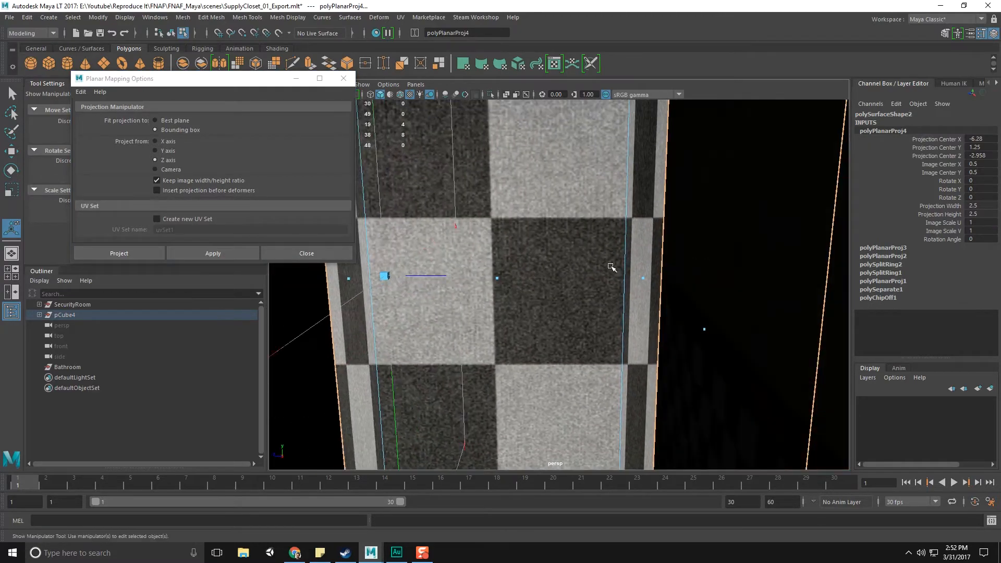
{"action": "middle_click_drag", "start_coordinate": [610, 268], "coordinate": [610, 288], "text": "alt"}
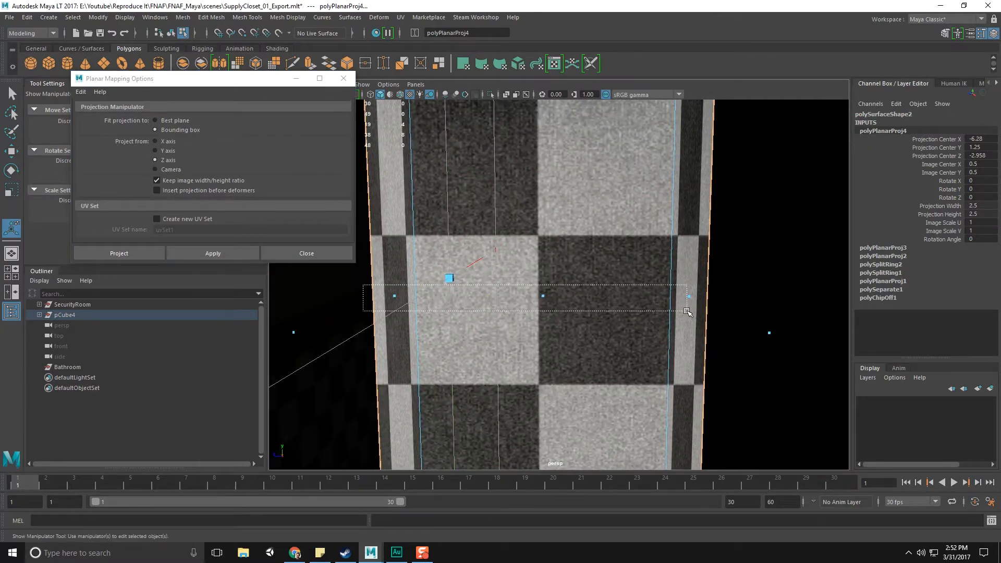
{"action": "left_click_drag", "start_coordinate": [687, 311], "coordinate": [688, 312]}
{"action": "left_click_drag", "start_coordinate": [607, 208], "coordinate": [568, 254], "text": "alt"}
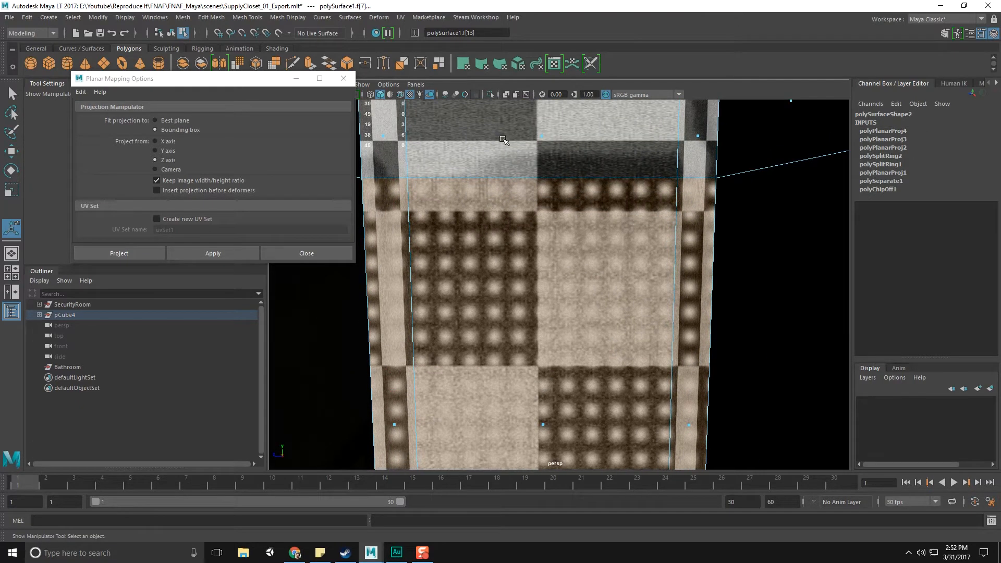
{"action": "middle_click_drag", "start_coordinate": [503, 140], "coordinate": [509, 163], "text": "alt"}
{"action": "left_click_drag", "start_coordinate": [719, 178], "coordinate": [720, 179], "text": "shift"}
{"action": "left_click", "coordinate": [168, 142]}
{"action": "left_click", "coordinate": [213, 253]}
Return to object selection and examine how the remapped wall texture lines up around the closet.
{"action": "scroll", "coordinate": [577, 296], "scroll_direction": "down", "scroll_amount": 5}
{"action": "left_click_drag", "start_coordinate": [576, 296], "coordinate": [609, 227], "text": "alt"}
{"action": "key", "text": "q"}
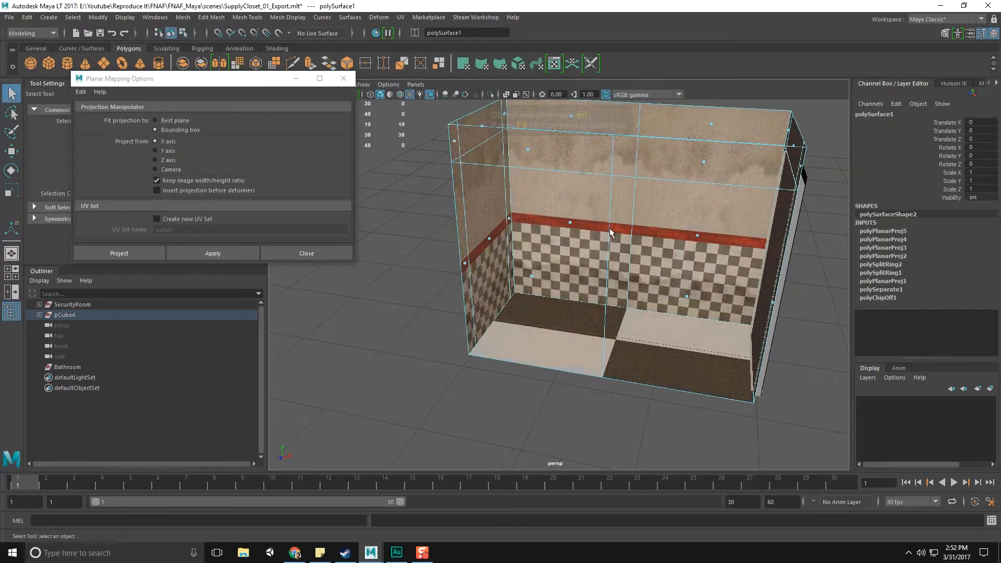
{"action": "key", "text": "F8"}
{"action": "left_click", "coordinate": [585, 432]}
{"action": "left_click_drag", "start_coordinate": [584, 422], "coordinate": [340, 322], "text": "alt"}
{"action": "scroll", "coordinate": [455, 286], "scroll_direction": "up", "scroll_amount": 3}
{"action": "left_click_drag", "start_coordinate": [455, 286], "coordinate": [643, 257], "text": "alt"}
Close the planar mapping options and insert horizontal edge loops along the upper and lower borders of the red stripe.
{"action": "left_click", "coordinate": [641, 257]}
{"action": "right_click_drag", "start_coordinate": [654, 280], "coordinate": [729, 238], "text": "alt"}
{"action": "middle_click_drag", "start_coordinate": [728, 238], "coordinate": [630, 281], "text": "alt"}
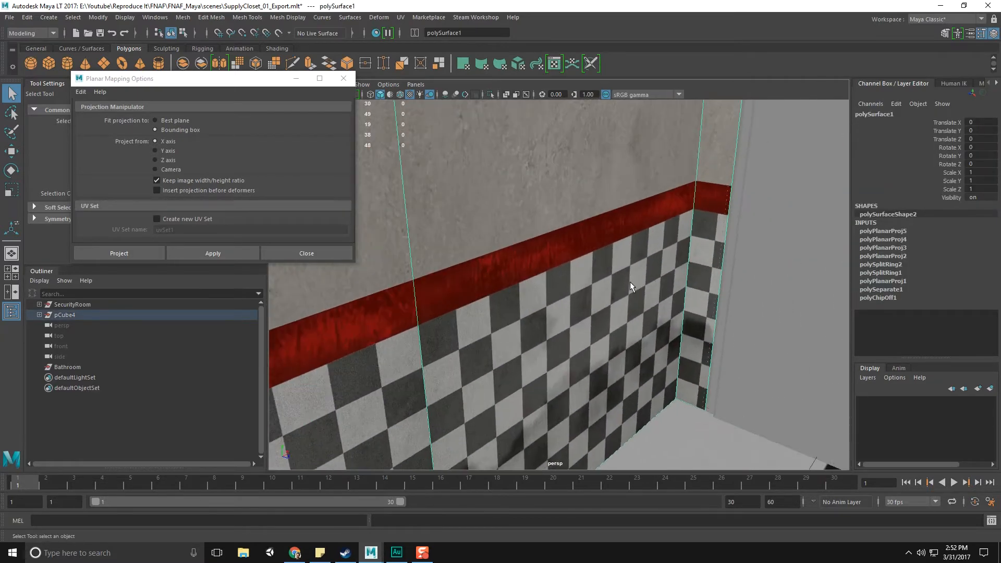
{"action": "left_click_drag", "start_coordinate": [629, 282], "coordinate": [643, 279], "text": "alt"}
{"action": "middle_click_drag", "start_coordinate": [643, 279], "coordinate": [658, 268], "text": "alt"}
{"action": "left_click_drag", "start_coordinate": [659, 267], "coordinate": [513, 266], "text": "alt"}
{"action": "right_click_drag", "start_coordinate": [503, 248], "coordinate": [464, 258], "text": "shift"}
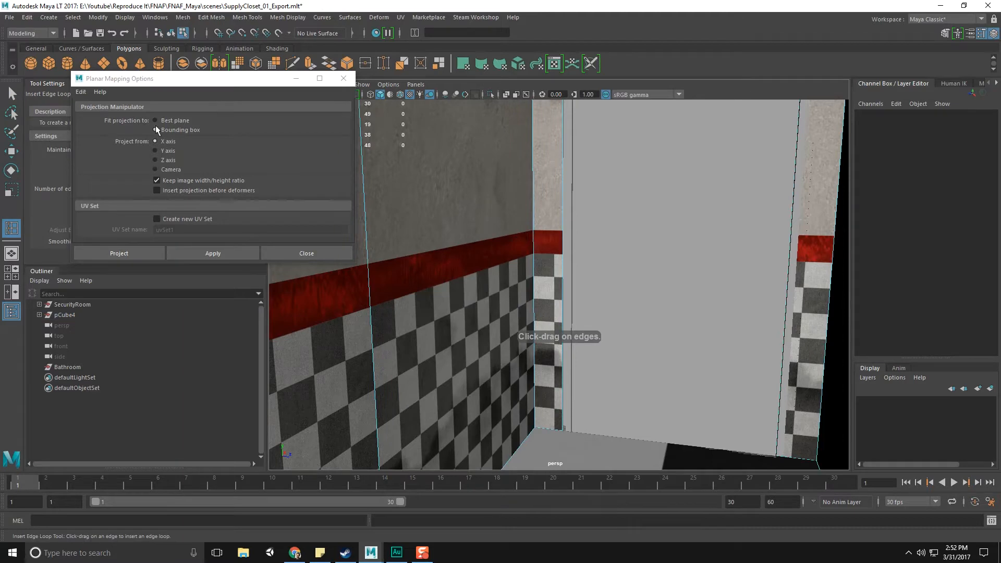
{"action": "left_click", "coordinate": [342, 79]}
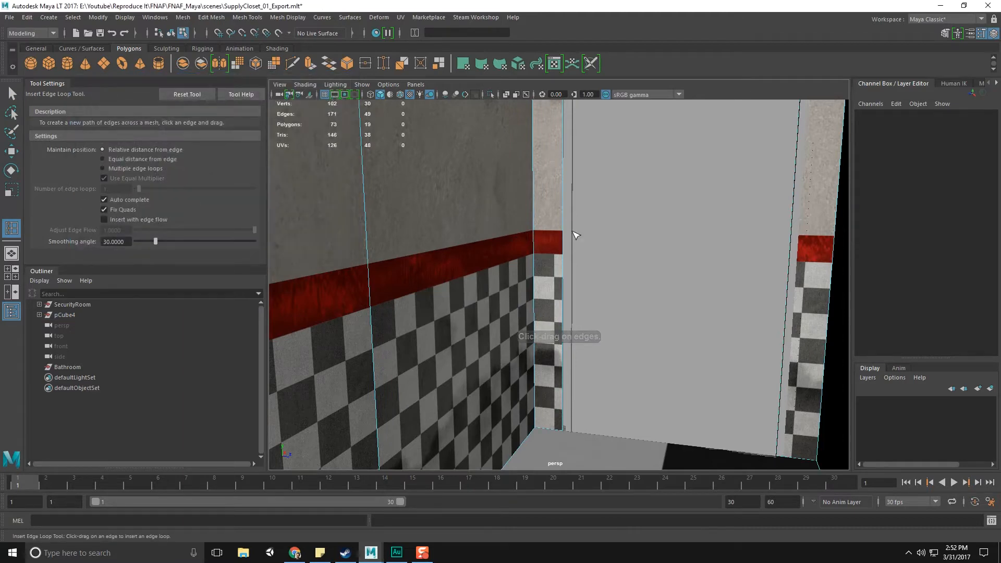
{"action": "left_click_drag", "start_coordinate": [533, 227], "coordinate": [536, 244]}
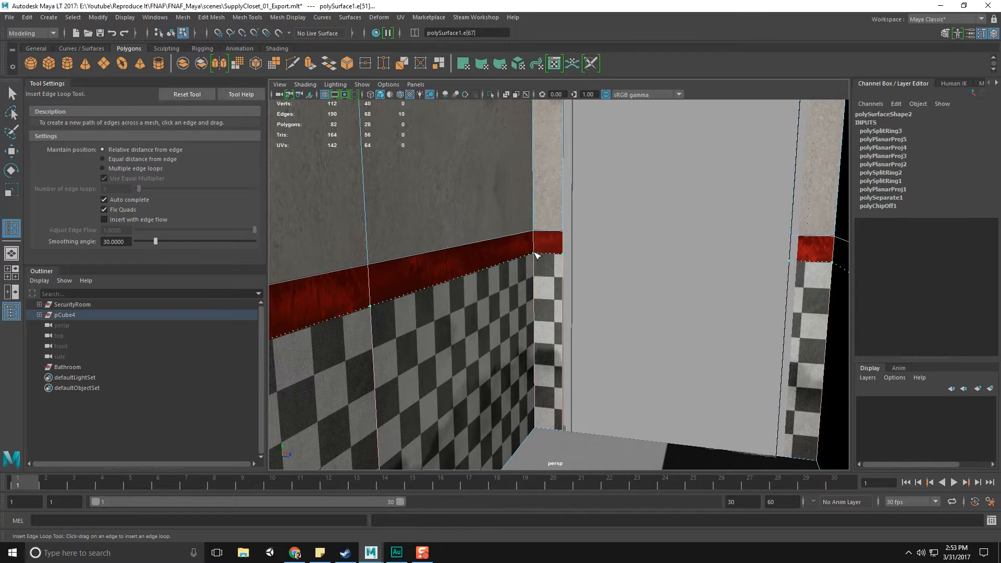
{"action": "left_click_drag", "start_coordinate": [535, 256], "coordinate": [536, 255]}
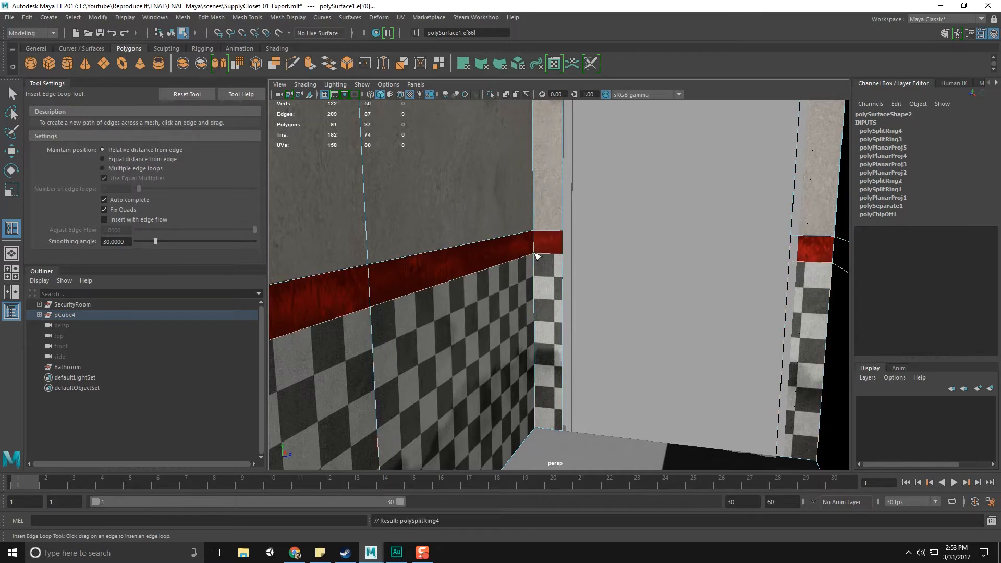
Select the red stripe faces running around the closet walls and extrude them into a raised trim.
{"action": "right_click_drag", "start_coordinate": [516, 258], "coordinate": [514, 269]}
{"action": "key", "text": "q"}
{"action": "left_click", "coordinate": [474, 256]}
{"action": "left_click", "coordinate": [474, 256], "text": "shift"}
{"action": "key", "text": "f"}
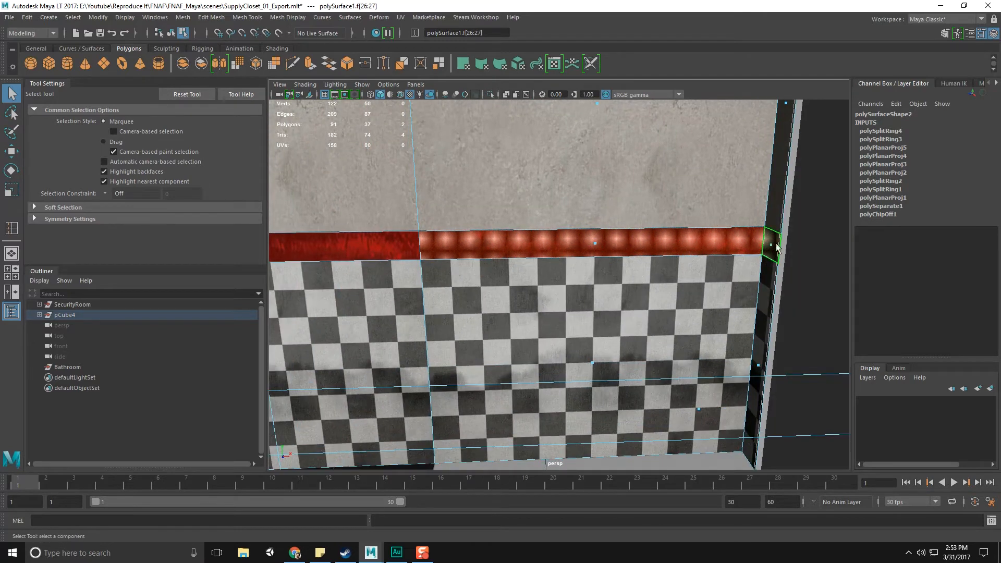
{"action": "double_click", "coordinate": [596, 243], "text": "shift"}
{"action": "left_click_drag", "start_coordinate": [596, 243], "coordinate": [721, 262], "text": "alt"}
{"action": "right_click_drag", "start_coordinate": [516, 244], "coordinate": [516, 270], "text": "shift"}
{"action": "right_click_drag", "start_coordinate": [518, 270], "coordinate": [578, 268], "text": "alt"}
{"action": "middle_click_drag", "start_coordinate": [560, 240], "coordinate": [364, 259], "text": "alt"}
{"action": "left_click_drag", "start_coordinate": [490, 263], "coordinate": [565, 297], "text": "alt"}
{"action": "left_click_drag", "start_coordinate": [569, 171], "coordinate": [574, 181]}
Vertex-snap the extruded trim's corner edge near the doorway along the X axis to align it with the short wall's trim.
{"action": "left_click_drag", "start_coordinate": [574, 181], "coordinate": [636, 319], "text": "alt"}
{"action": "middle_click_drag", "start_coordinate": [637, 232], "coordinate": [606, 316], "text": "alt"}
{"action": "scroll", "coordinate": [606, 316], "scroll_direction": "up", "scroll_amount": 5}
{"action": "left_click_drag", "start_coordinate": [612, 306], "coordinate": [613, 277], "text": "alt"}
{"action": "right_click_drag", "start_coordinate": [605, 210], "coordinate": [605, 181]}
{"action": "left_click", "coordinate": [612, 206]}
{"action": "key", "text": "w"}
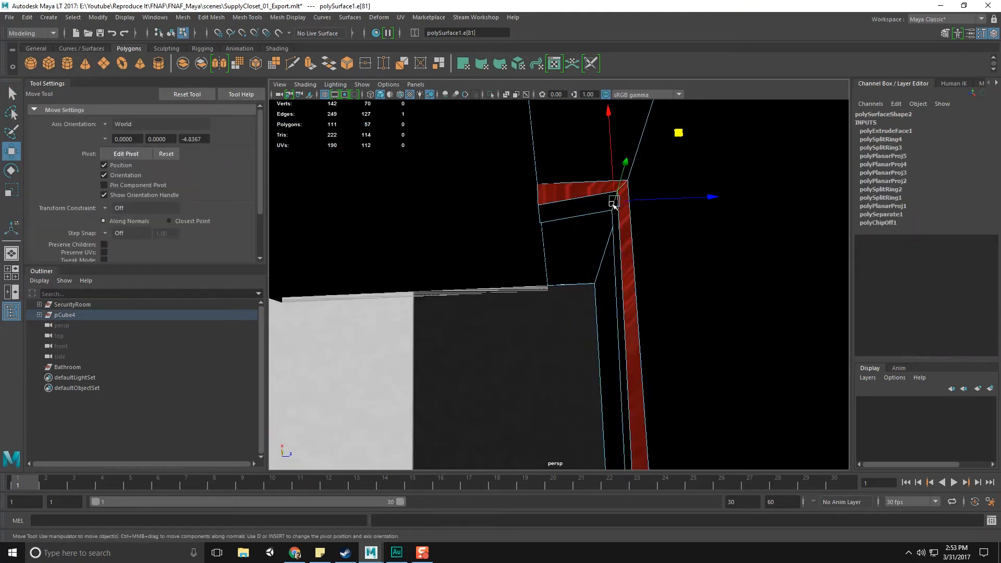
{"action": "key", "text": "v"}
{"action": "left_click_drag", "start_coordinate": [613, 115], "coordinate": [542, 209]}
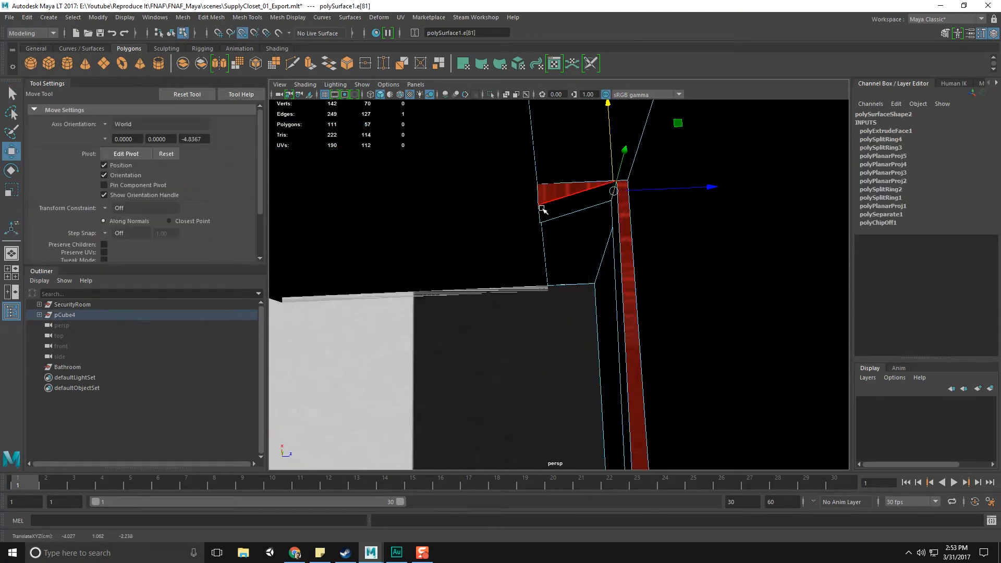
Vertex-snap the trim's end edge beside the doorway along the X axis to the depth of the adjacent trim corner.
{"action": "left_click_drag", "start_coordinate": [530, 248], "coordinate": [444, 288], "text": "alt"}
{"action": "left_click", "coordinate": [476, 275]}
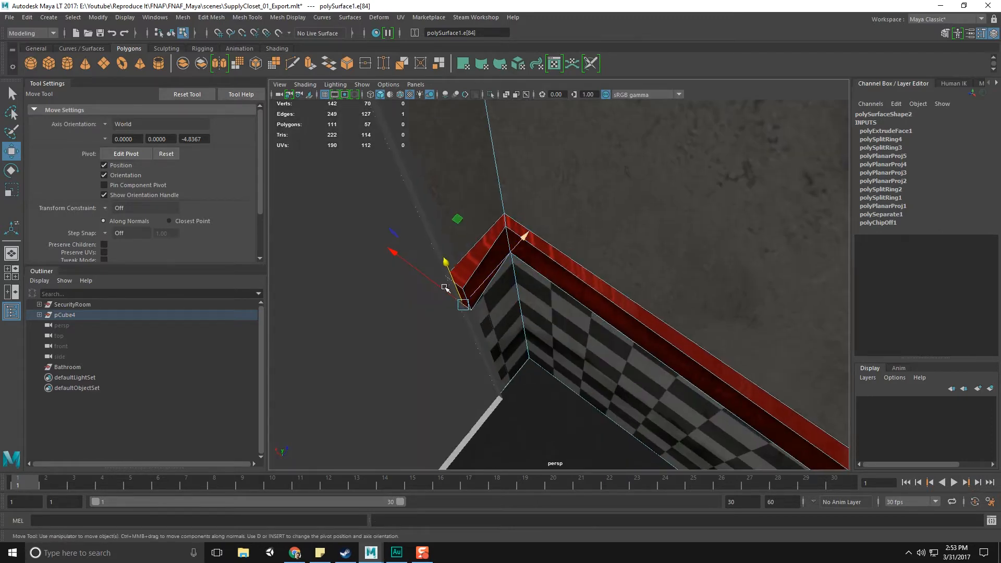
{"action": "left_click", "coordinate": [468, 303]}
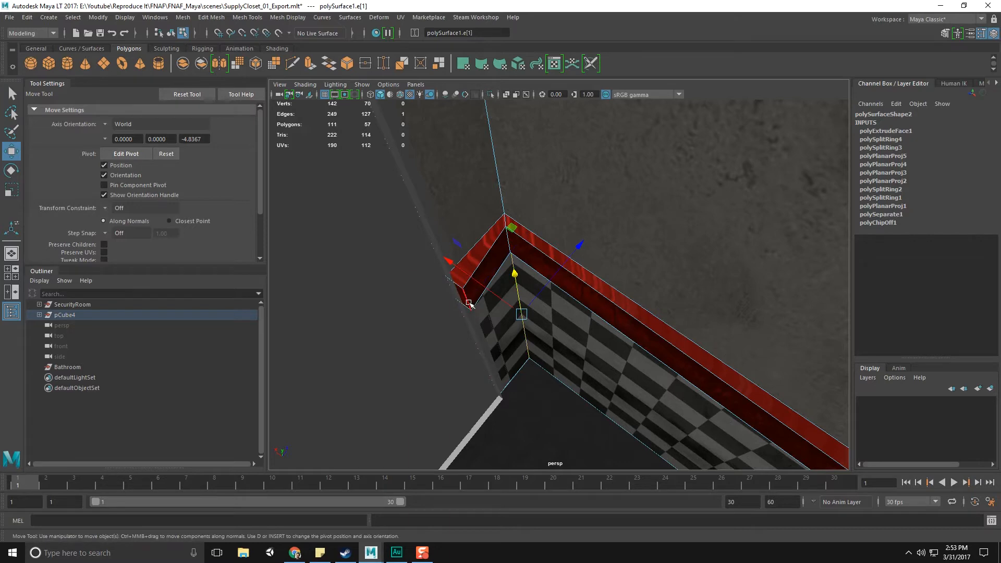
{"action": "left_click", "coordinate": [395, 250]}
{"action": "key", "text": "v"}
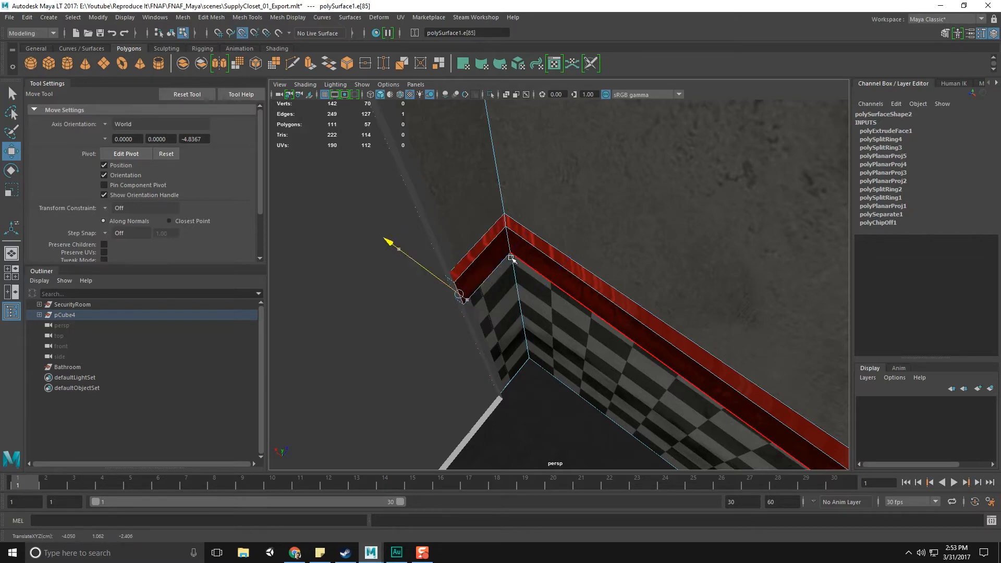
Move the trim's end edge on the doorway's other side along the X axis, undo that, and snap it to a vertex.
{"action": "scroll", "coordinate": [510, 259], "scroll_direction": "down", "scroll_amount": 3}
{"action": "left_click_drag", "start_coordinate": [588, 317], "coordinate": [447, 306], "text": "alt"}
{"action": "middle_click_drag", "start_coordinate": [446, 306], "coordinate": [554, 308], "text": "alt"}
{"action": "scroll", "coordinate": [541, 301], "scroll_direction": "up", "scroll_amount": 1}
{"action": "left_click", "coordinate": [473, 259]}
{"action": "left_click_drag", "start_coordinate": [578, 279], "coordinate": [526, 274], "text": "alt"}
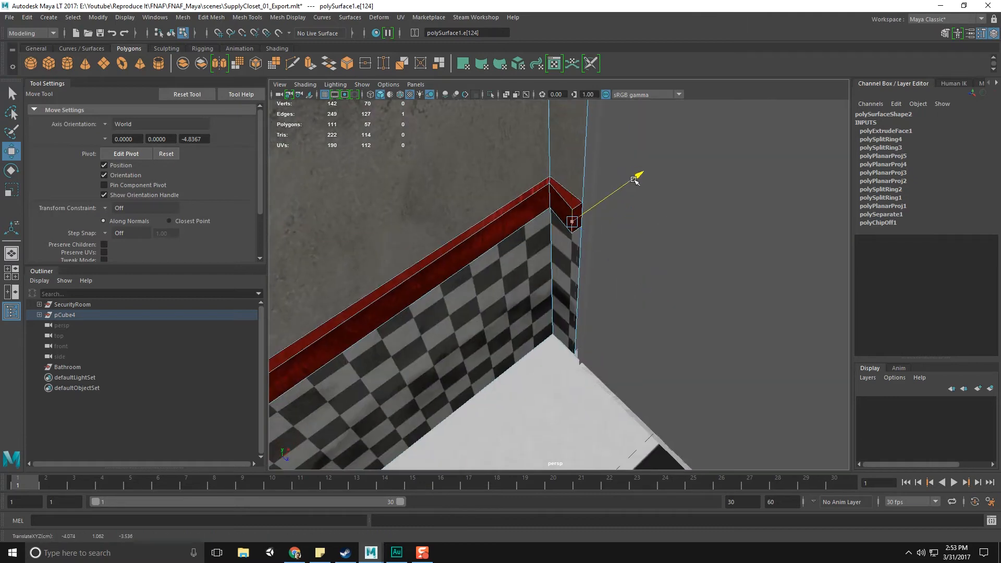
{"action": "key", "text": "ctrl+z"}
{"action": "key", "text": "v"}
Vertex-snap the trim edge at the long wall's middle seam along the Z axis, in line with the rest of the trim.
{"action": "left_click_drag", "start_coordinate": [552, 227], "coordinate": [620, 225], "text": "alt"}
{"action": "left_click_drag", "start_coordinate": [505, 225], "coordinate": [594, 306], "text": "alt"}
{"action": "left_click", "coordinate": [619, 286]}
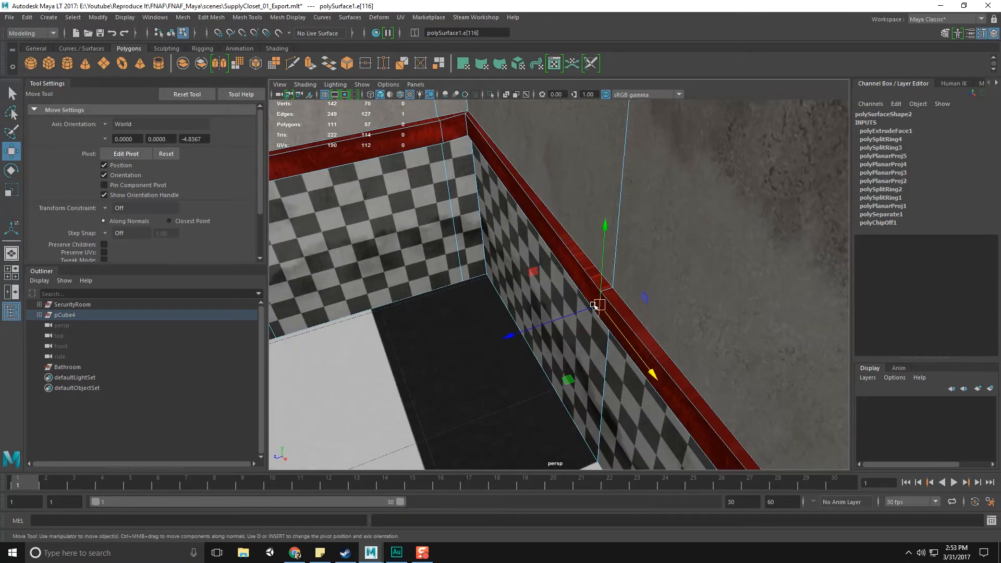
{"action": "key", "text": "v"}
{"action": "left_click_drag", "start_coordinate": [517, 332], "coordinate": [684, 307]}
Snap the trim's seam edges on the back wall along X and on the other long wall along Z to match the trim corners.
{"action": "left_click", "coordinate": [712, 281]}
{"action": "left_click", "coordinate": [705, 329]}
{"action": "key", "text": "v"}
{"action": "middle_click_drag", "start_coordinate": [722, 258], "coordinate": [724, 254]}
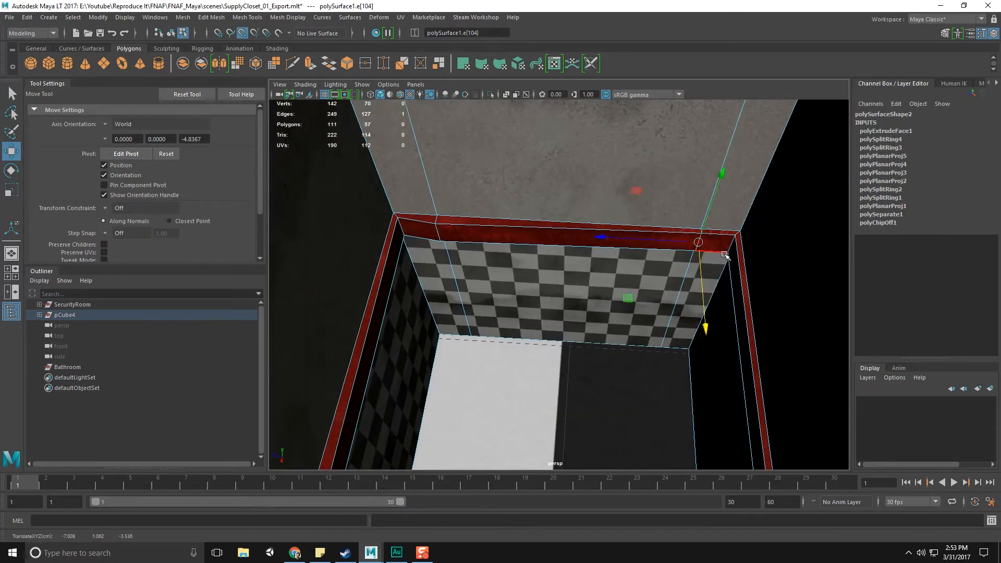
{"action": "left_click_drag", "start_coordinate": [418, 316], "coordinate": [418, 316]}
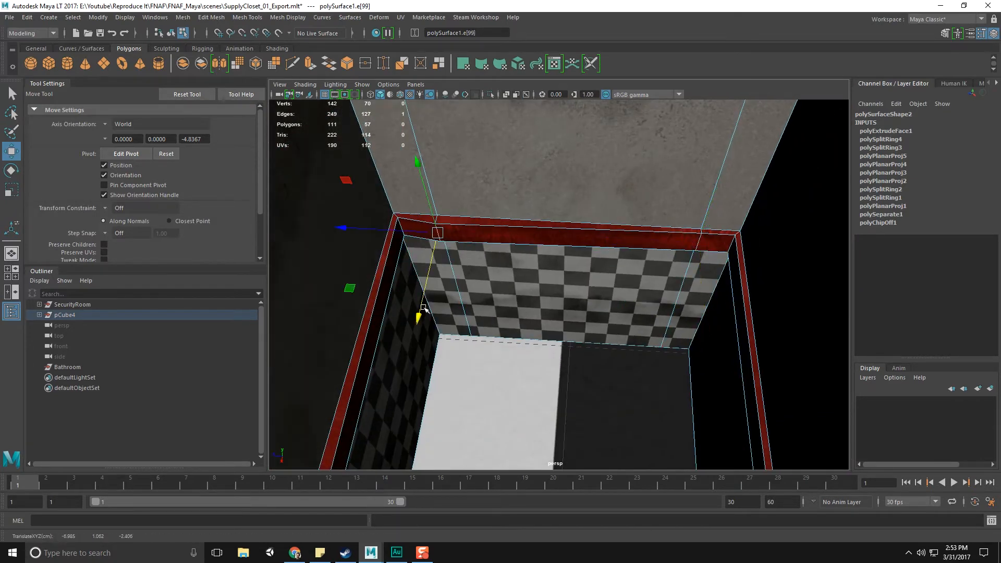
{"action": "left_click_drag", "start_coordinate": [453, 247], "coordinate": [406, 231]}
{"action": "left_click_drag", "start_coordinate": [657, 301], "coordinate": [466, 224], "text": "alt"}
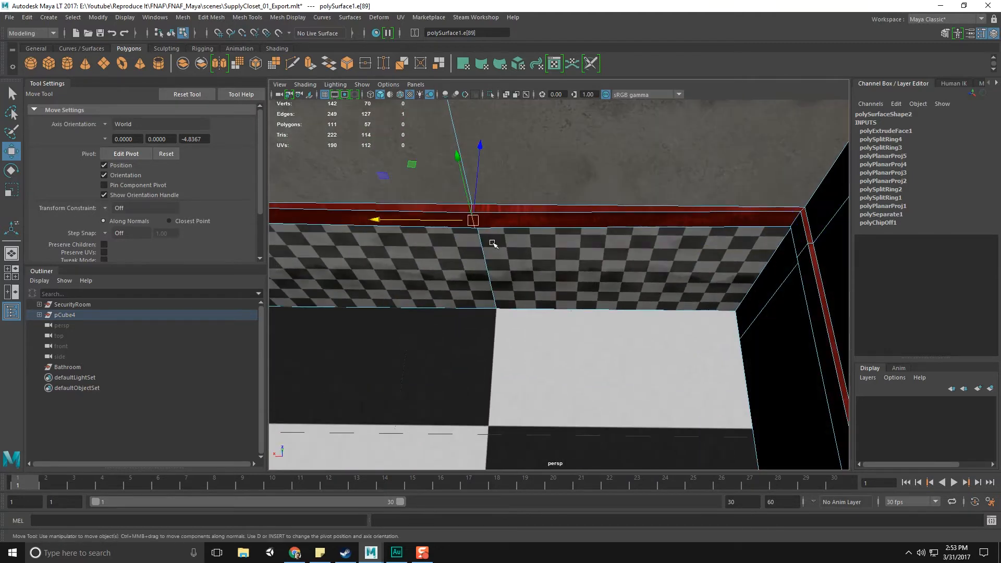
{"action": "left_click_drag", "start_coordinate": [475, 174], "coordinate": [481, 149]}
Return to object selection, deselect the closet mesh and save the scene.
{"action": "left_click_drag", "start_coordinate": [788, 232], "coordinate": [600, 293], "text": "alt"}
{"action": "scroll", "coordinate": [600, 293], "scroll_direction": "down", "scroll_amount": 5}
{"action": "key", "text": "F8"}
{"action": "key", "text": "F8"}
{"action": "key", "text": "F8"}
{"action": "scroll", "coordinate": [656, 269], "scroll_direction": "up", "scroll_amount": 4}
{"action": "left_click", "coordinate": [656, 277]}
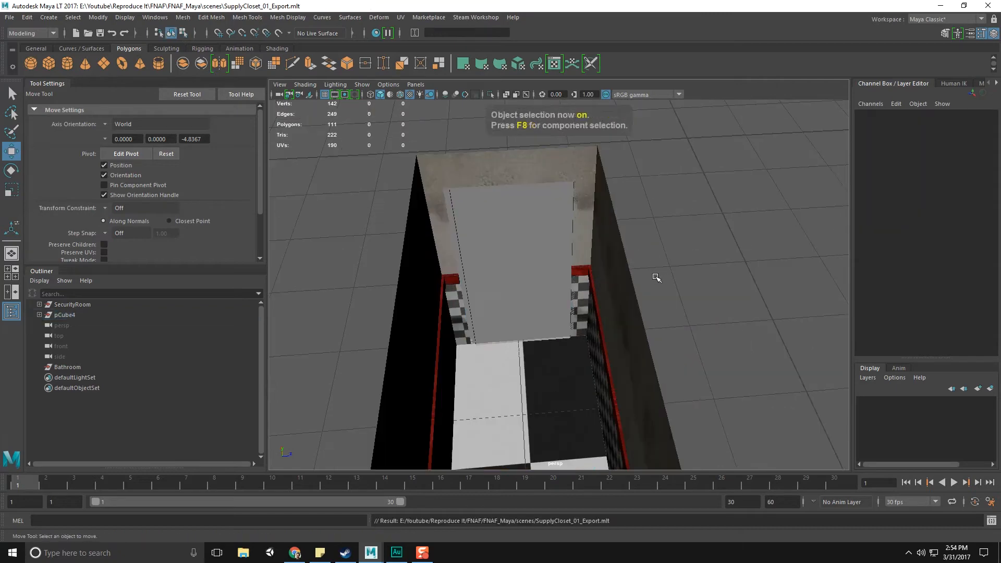
Select the trim's top face along the long wall and examine how the texture lies on it.
{"action": "scroll", "coordinate": [656, 278], "scroll_direction": "up", "scroll_amount": 10}
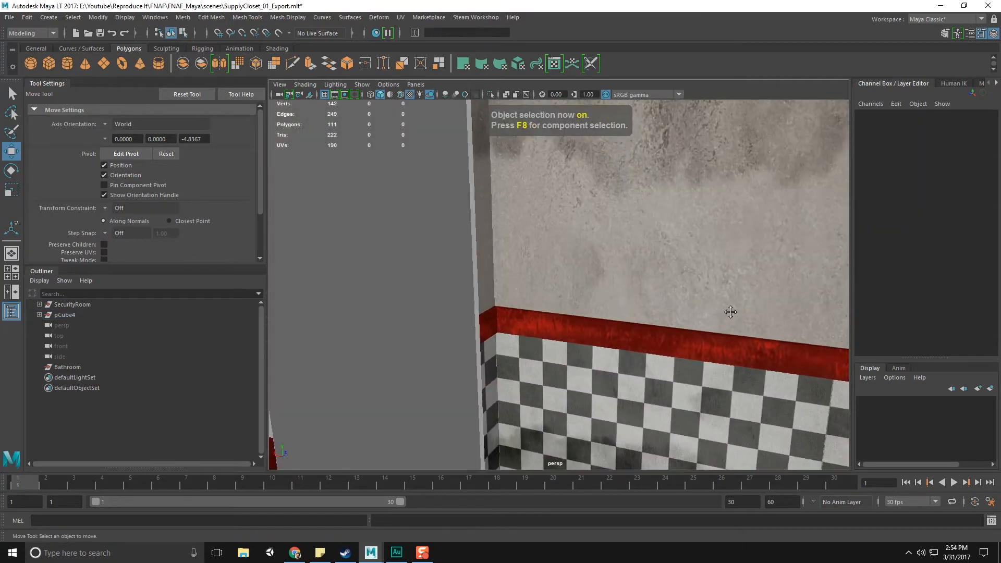
{"action": "left_click_drag", "start_coordinate": [730, 311], "coordinate": [567, 307], "text": "alt"}
{"action": "left_click", "coordinate": [539, 307]}
{"action": "right_click", "coordinate": [548, 313]}
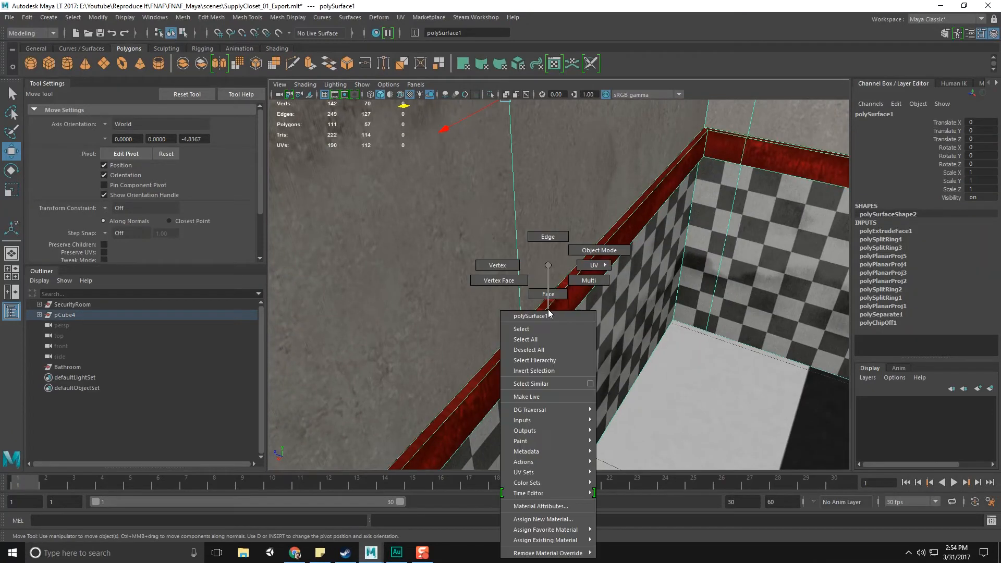
{"action": "left_click", "coordinate": [548, 303]}
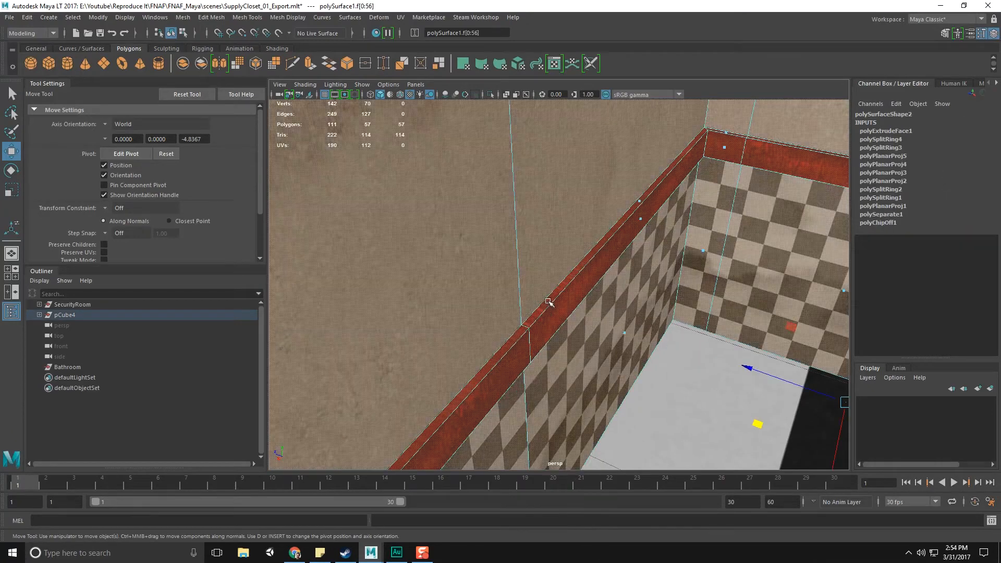
{"action": "left_click", "coordinate": [641, 198]}
Select the red trim's upper edge loop and nudge its UVs slightly down in the UV Editor.
{"action": "scroll", "coordinate": [486, 392], "scroll_direction": "down", "scroll_amount": 4}
{"action": "middle_click_drag", "start_coordinate": [490, 388], "coordinate": [576, 341], "text": "alt"}
{"action": "scroll", "coordinate": [561, 349], "scroll_direction": "up", "scroll_amount": 3}
{"action": "middle_click_drag", "start_coordinate": [633, 225], "coordinate": [578, 265], "text": "alt"}
{"action": "mouse_move", "coordinate": [579, 266]}
{"action": "right_mouse_down"}
{"action": "mouse_move", "coordinate": [587, 275]}
{"action": "mouse_move", "coordinate": [585, 247]}
{"action": "right_mouse_up"}
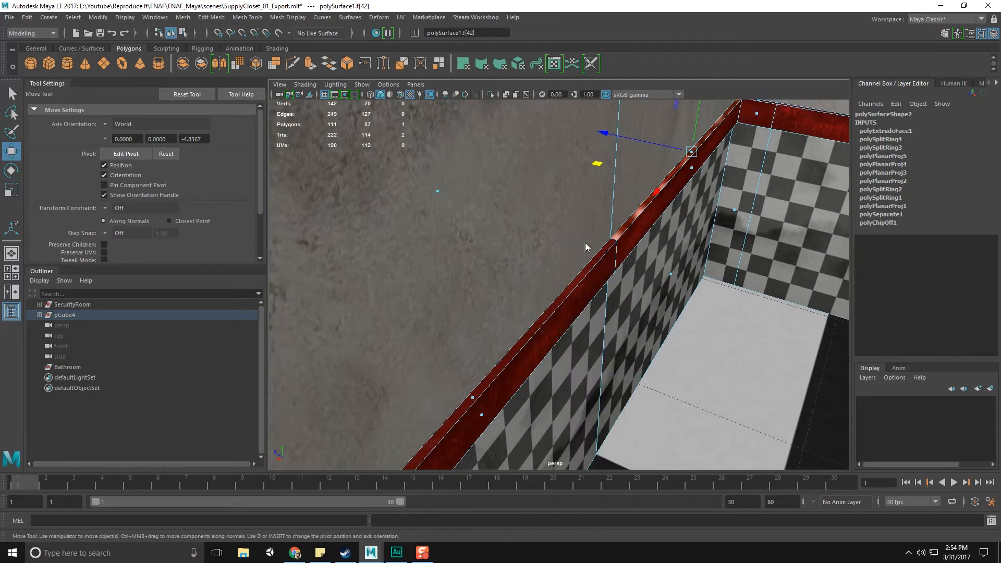
{"action": "left_click", "coordinate": [577, 284]}
{"action": "scroll", "coordinate": [704, 332], "scroll_direction": "down", "scroll_amount": 5}
{"action": "left_click_drag", "start_coordinate": [704, 333], "coordinate": [646, 330], "text": "alt"}
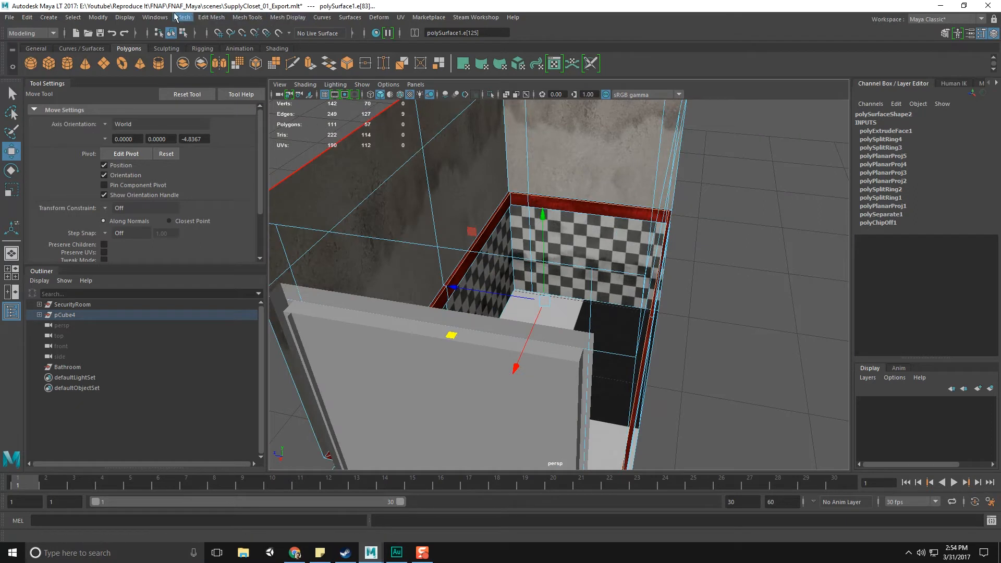
{"action": "left_click", "coordinate": [157, 17]}
{"action": "mouse_move", "coordinate": [190, 55]}
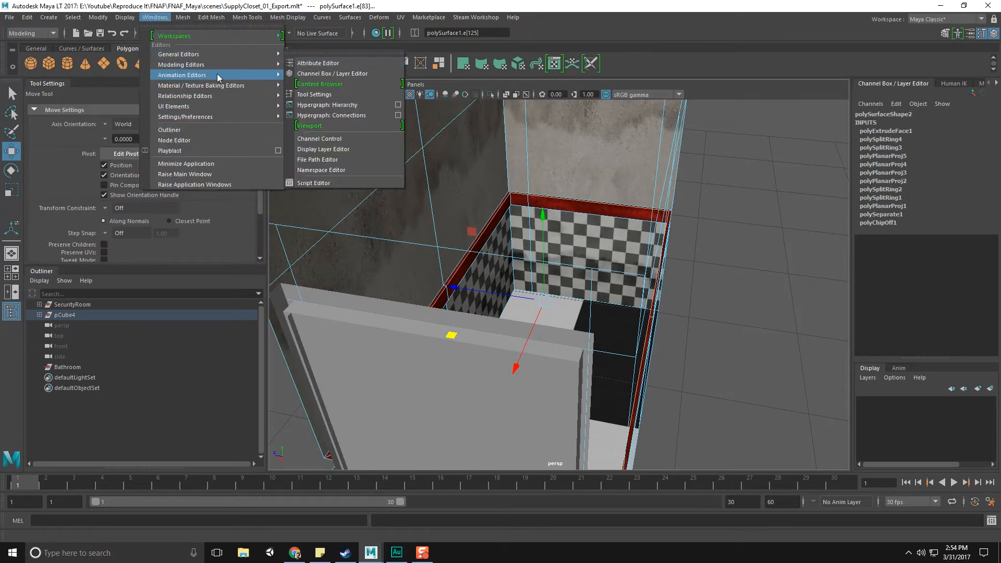
{"action": "mouse_move", "coordinate": [251, 63]}
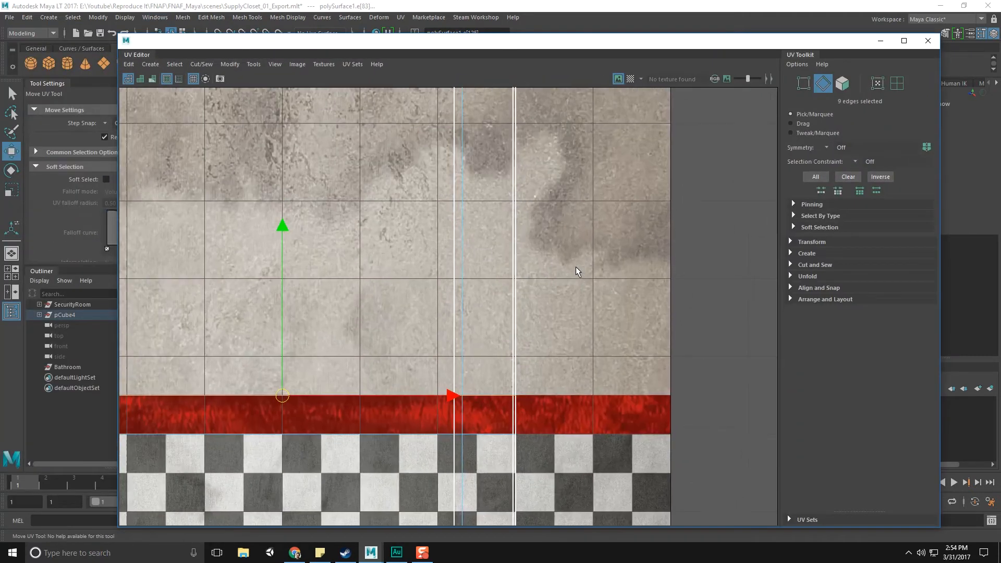
{"action": "scroll", "coordinate": [575, 267], "scroll_direction": "up", "scroll_amount": 1}
{"action": "middle_click_drag", "start_coordinate": [368, 274], "coordinate": [489, 225], "text": "alt"}
{"action": "left_click_drag", "start_coordinate": [379, 191], "coordinate": [378, 193]}
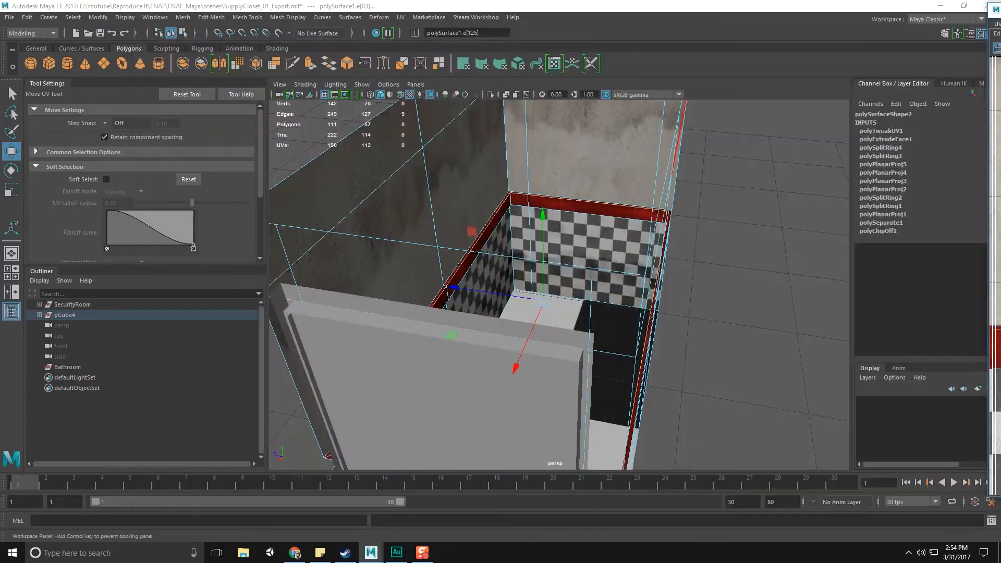
Examine the red trim's texture along the long wall up close and undo the last action.
{"action": "scroll", "coordinate": [587, 237], "scroll_direction": "up", "scroll_amount": 4}
{"action": "middle_click_drag", "start_coordinate": [587, 237], "coordinate": [610, 241], "text": "alt"}
{"action": "left_click_drag", "start_coordinate": [610, 241], "coordinate": [571, 276], "text": "alt"}
{"action": "left_click_drag", "start_coordinate": [513, 265], "coordinate": [651, 277], "text": "alt"}
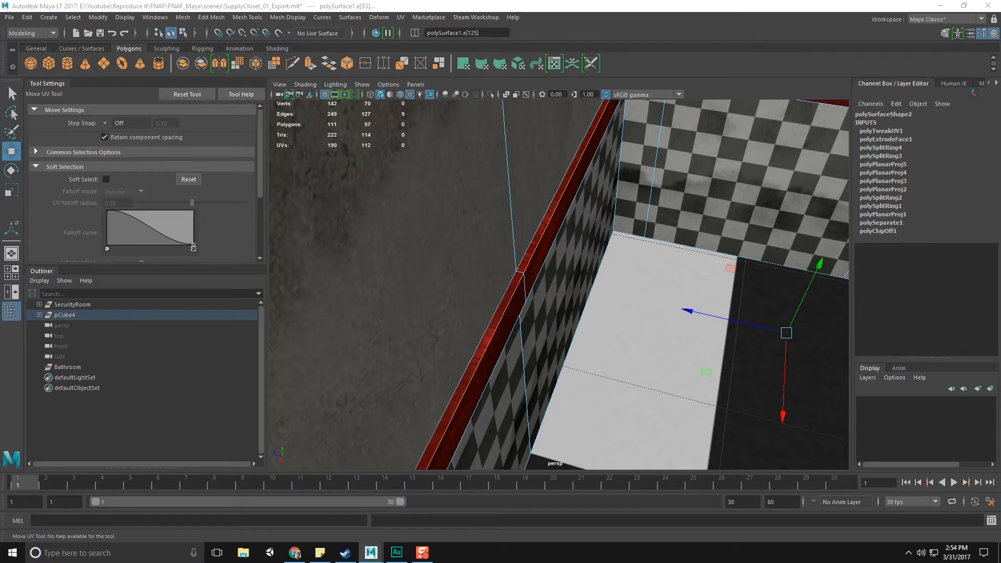
{"action": "left_click_drag", "start_coordinate": [797, 360], "coordinate": [780, 344], "text": "alt"}
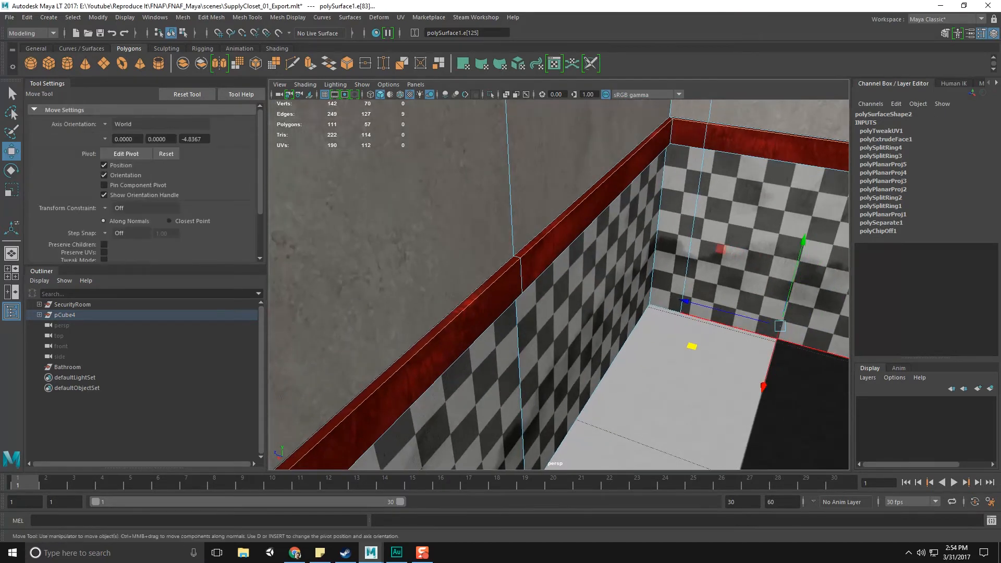
{"action": "key", "text": "ctrl+z"}
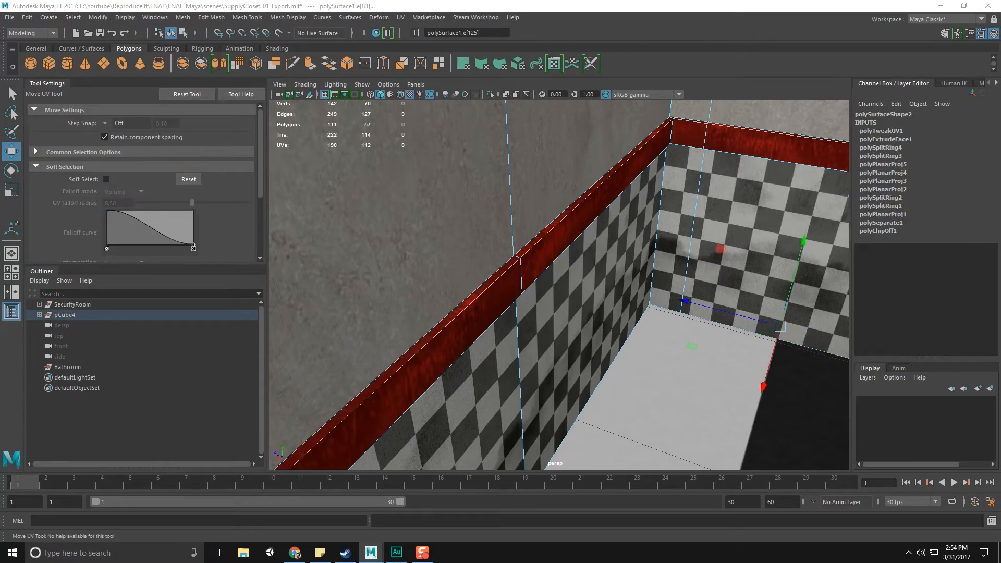
Return to object selection, deselect the closet walls and examine the red trim around the inner corners.
{"action": "key", "text": "w"}
{"action": "left_click_drag", "start_coordinate": [534, 298], "coordinate": [427, 299], "text": "alt"}
{"action": "scroll", "coordinate": [568, 263], "scroll_direction": "down", "scroll_amount": 8}
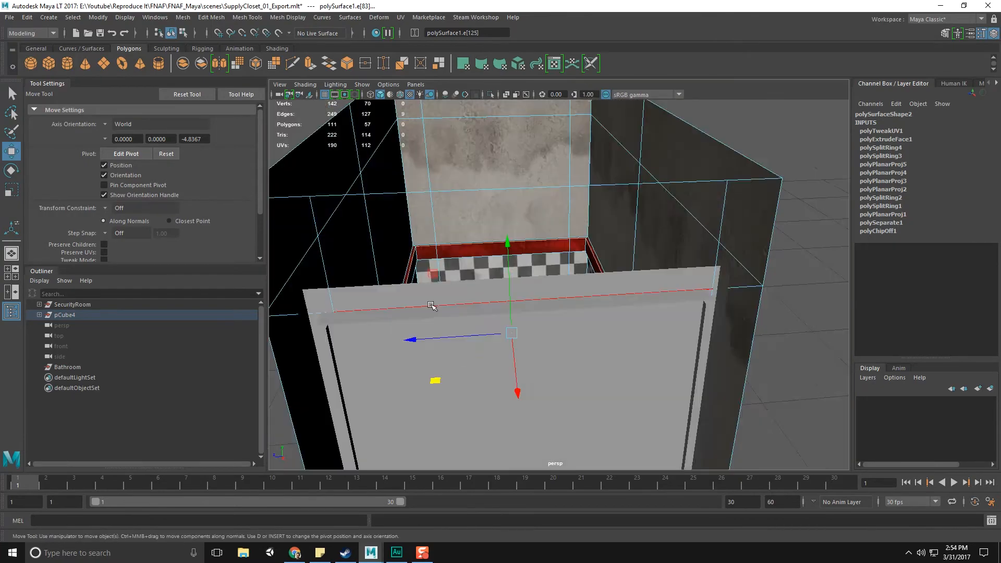
{"action": "key", "text": "F8"}
{"action": "key", "text": "F8"}
{"action": "scroll", "coordinate": [706, 268], "scroll_direction": "up", "scroll_amount": 10}
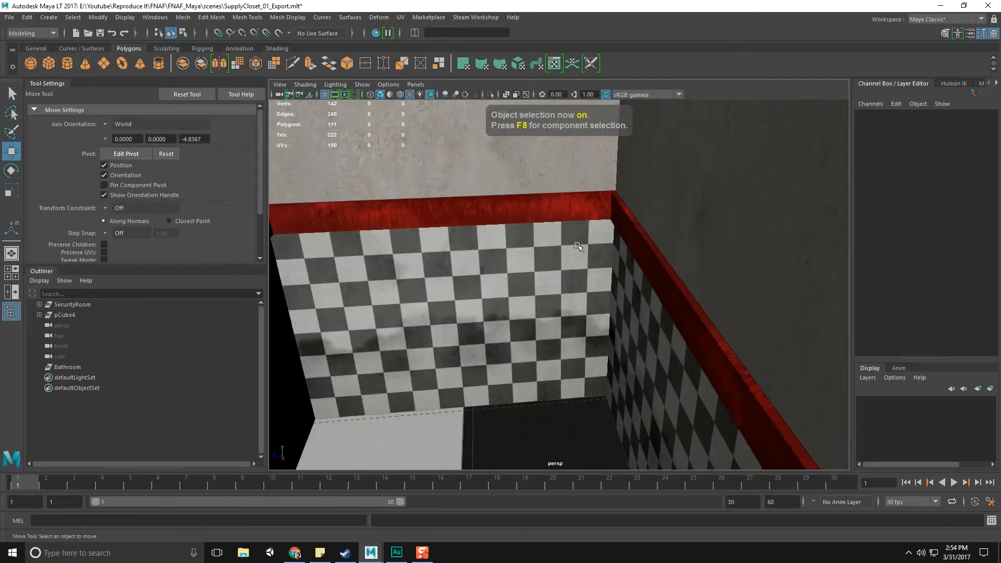
{"action": "scroll", "coordinate": [612, 356], "scroll_direction": "down", "scroll_amount": 10}
{"action": "left_click_drag", "start_coordinate": [618, 349], "coordinate": [648, 365], "text": "alt"}
{"action": "scroll", "coordinate": [648, 364], "scroll_direction": "up", "scroll_amount": 8}
{"action": "left_click_drag", "start_coordinate": [531, 307], "coordinate": [577, 314], "text": "alt"}
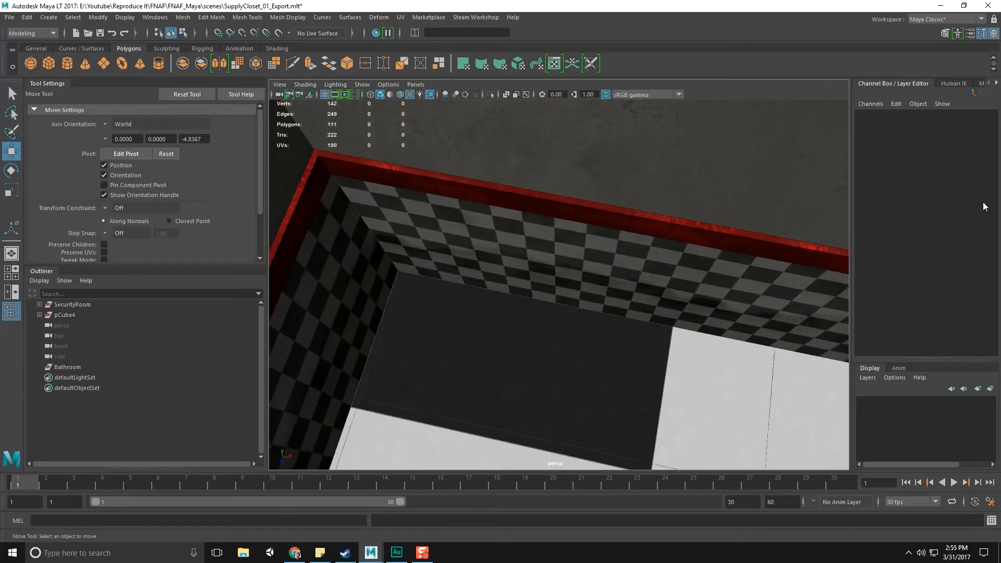
Examine the long wall's trim and the closet's upper walls and ceiling from several angles.
{"action": "left_click_drag", "start_coordinate": [817, 253], "coordinate": [667, 267], "text": "alt"}
{"action": "scroll", "coordinate": [652, 277], "scroll_direction": "down", "scroll_amount": 5}
{"action": "scroll", "coordinate": [668, 267], "scroll_direction": "up", "scroll_amount": 3}
{"action": "middle_click_drag", "start_coordinate": [667, 268], "coordinate": [662, 312], "text": "alt"}
{"action": "left_click_drag", "start_coordinate": [608, 264], "coordinate": [608, 219], "text": "alt"}
{"action": "left_click", "coordinate": [652, 276]}
{"action": "left_click_drag", "start_coordinate": [652, 277], "coordinate": [605, 292], "text": "alt"}
{"action": "scroll", "coordinate": [641, 233], "scroll_direction": "down", "scroll_amount": 6}
{"action": "scroll", "coordinate": [609, 267], "scroll_direction": "up", "scroll_amount": 6}
{"action": "scroll", "coordinate": [605, 277], "scroll_direction": "down", "scroll_amount": 5}
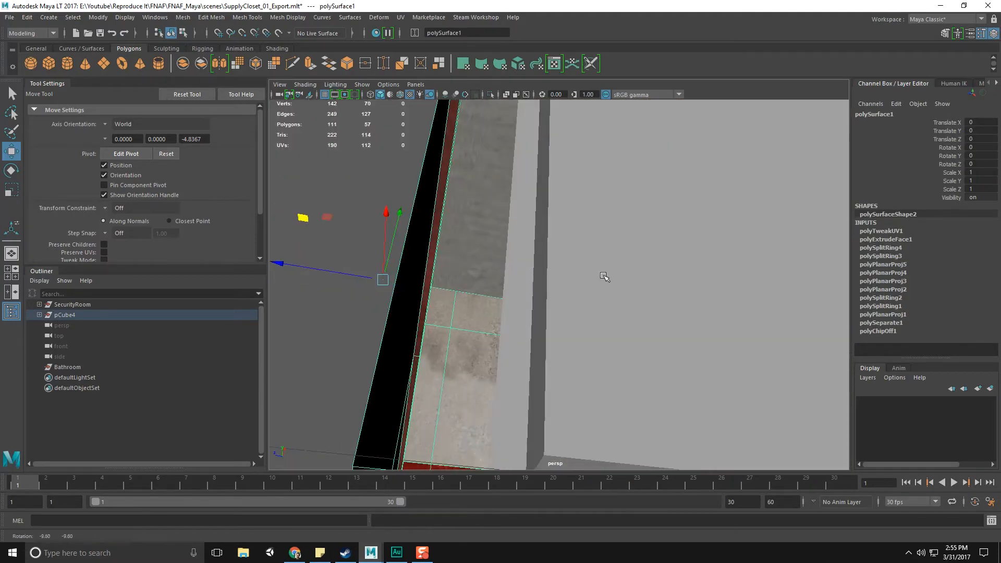
{"action": "scroll", "coordinate": [606, 276], "scroll_direction": "up", "scroll_amount": 4}
{"action": "left_click_drag", "start_coordinate": [599, 189], "coordinate": [584, 241], "text": "alt"}
Insert one edge loop across the middle of the closet ceiling using the Multiple edge loops setting.
{"action": "left_click", "coordinate": [585, 241]}
{"action": "scroll", "coordinate": [585, 241], "scroll_direction": "up", "scroll_amount": 3}
{"action": "left_click", "coordinate": [598, 204]}
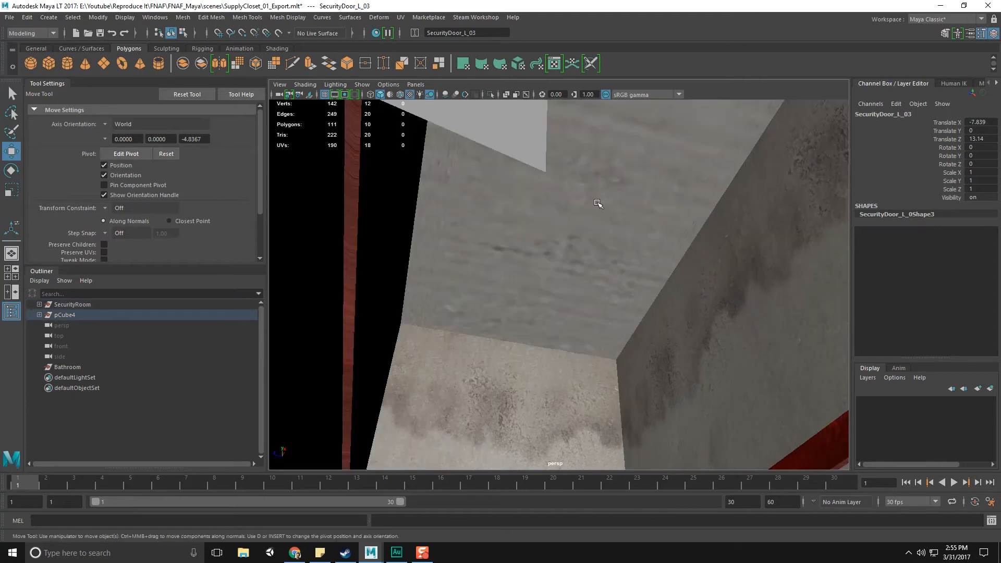
{"action": "scroll", "coordinate": [599, 204], "scroll_direction": "up", "scroll_amount": 2}
{"action": "right_click_drag", "start_coordinate": [602, 183], "coordinate": [601, 208]}
{"action": "scroll", "coordinate": [601, 208], "scroll_direction": "down", "scroll_amount": 6}
{"action": "left_click_drag", "start_coordinate": [529, 257], "coordinate": [615, 262], "text": "alt"}
{"action": "key", "text": "F8"}
{"action": "right_click_drag", "start_coordinate": [615, 262], "coordinate": [552, 267], "text": "shift"}
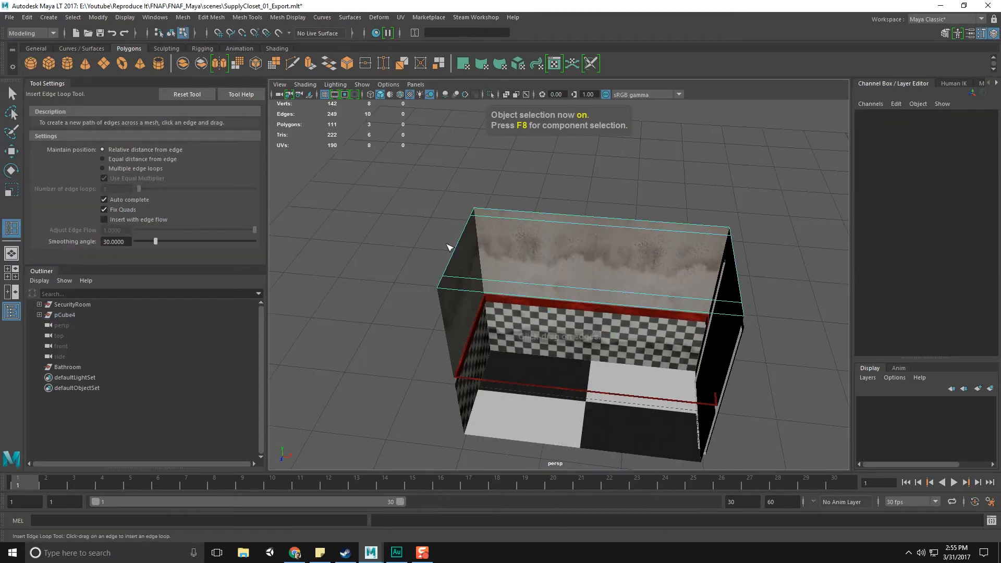
{"action": "left_click", "coordinate": [140, 168]}
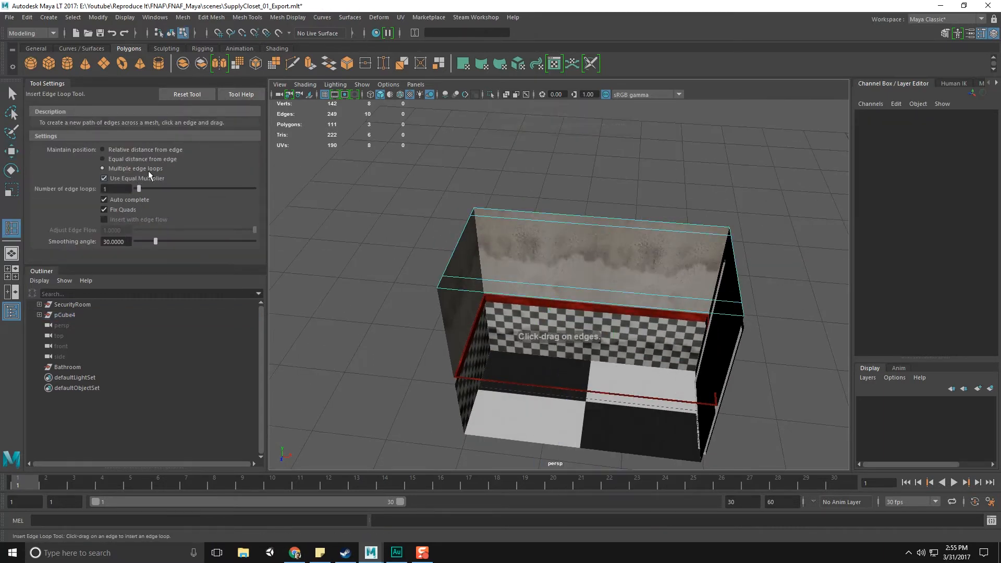
{"action": "left_click", "coordinate": [589, 296]}
{"action": "key", "text": "q"}
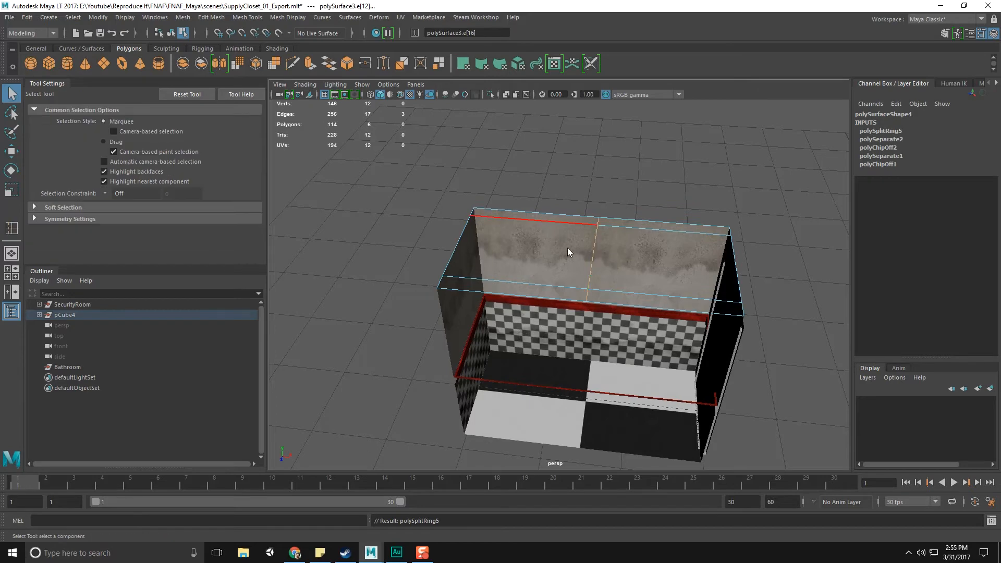
Select the faces of one ceiling half and apply a planar UV projection from the Y axis.
{"action": "right_click_drag", "start_coordinate": [569, 265], "coordinate": [569, 282]}
{"action": "left_click_drag", "start_coordinate": [569, 282], "coordinate": [513, 229], "text": "alt"}
{"action": "left_click_drag", "start_coordinate": [505, 210], "coordinate": [536, 290]}
{"action": "mouse_move", "coordinate": [551, 250]}
{"action": "right_mouse_down", "text": "shift"}
{"action": "mouse_move", "coordinate": [531, 409]}
{"action": "mouse_move", "coordinate": [551, 251]}
{"action": "right_mouse_up", "text": "shift"}
{"action": "left_click", "coordinate": [400, 17]}
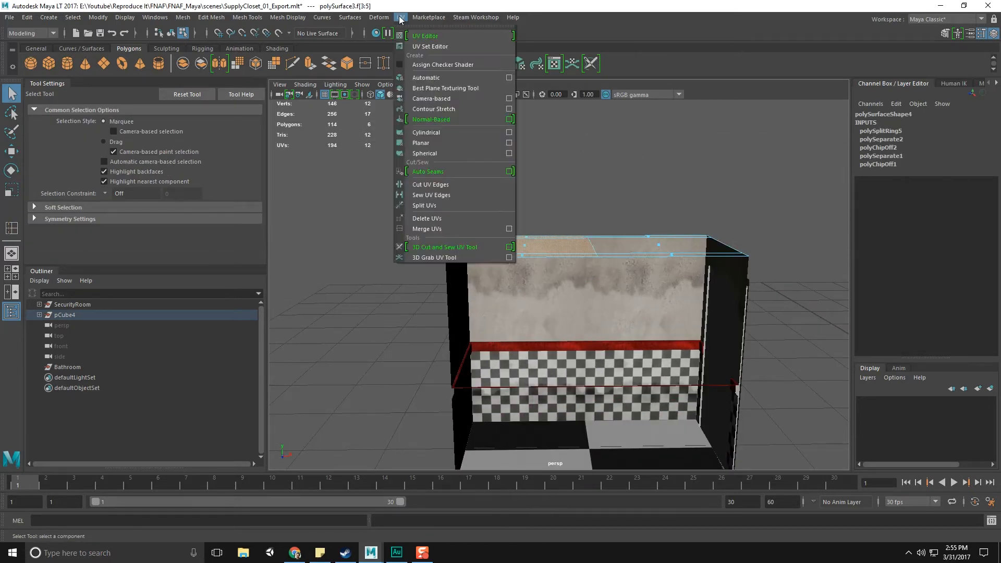
{"action": "left_click", "coordinate": [515, 142]}
{"action": "left_click", "coordinate": [162, 149]}
{"action": "left_click", "coordinate": [213, 253]}
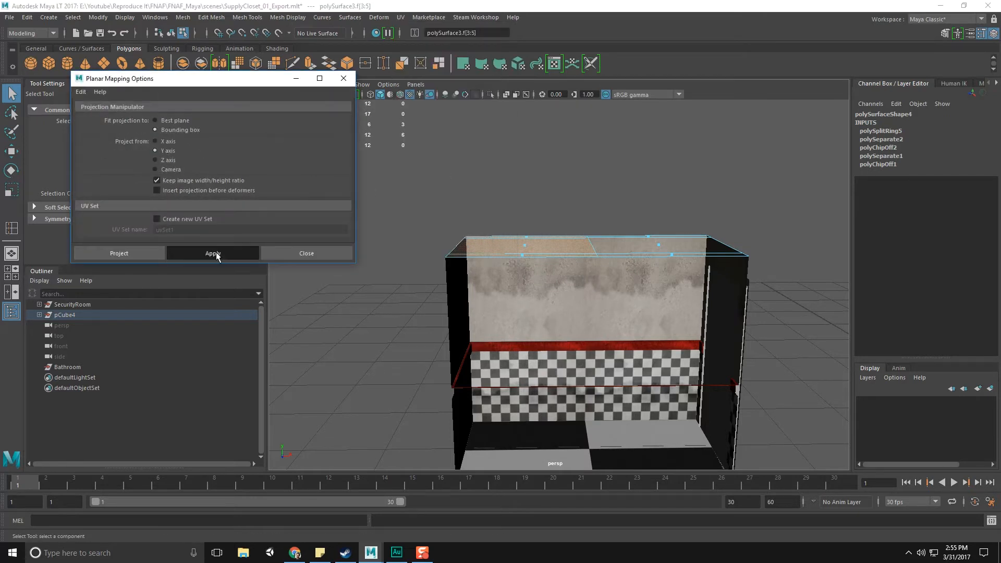
Repeat the Y-axis planar projection on the other ceiling half and close the mapping options.
{"action": "left_click_drag", "start_coordinate": [701, 287], "coordinate": [681, 271], "text": "alt"}
{"action": "left_click_drag", "start_coordinate": [643, 217], "coordinate": [667, 270]}
{"action": "key", "text": "g"}
{"action": "left_click", "coordinate": [307, 253]}
{"action": "left_click_drag", "start_coordinate": [428, 156], "coordinate": [497, 223], "text": "alt"}
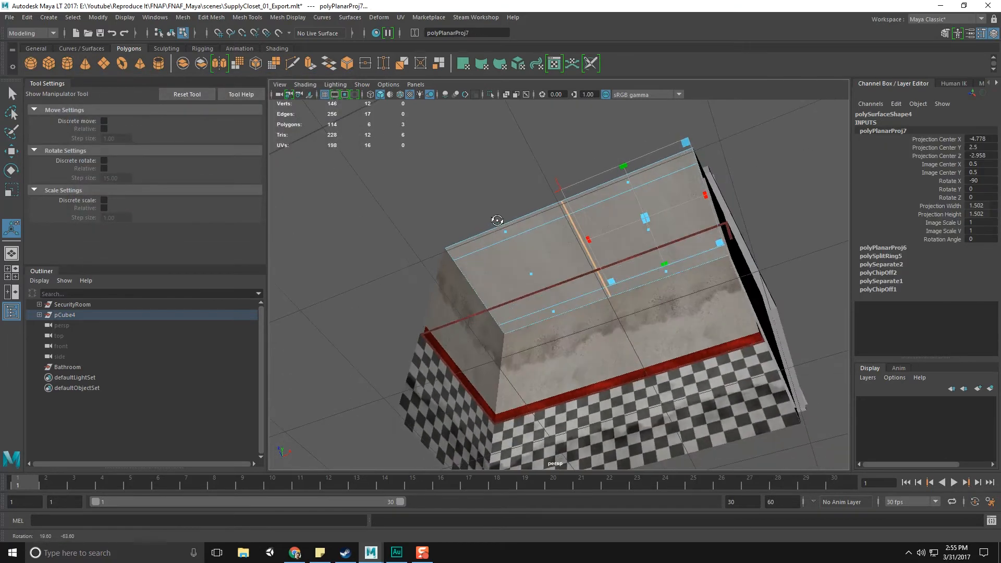
Return to object selection with the ceiling deselected and check its new texture mapping.
{"action": "key", "text": "q"}
{"action": "key", "text": "F8"}
{"action": "key", "text": "F8"}
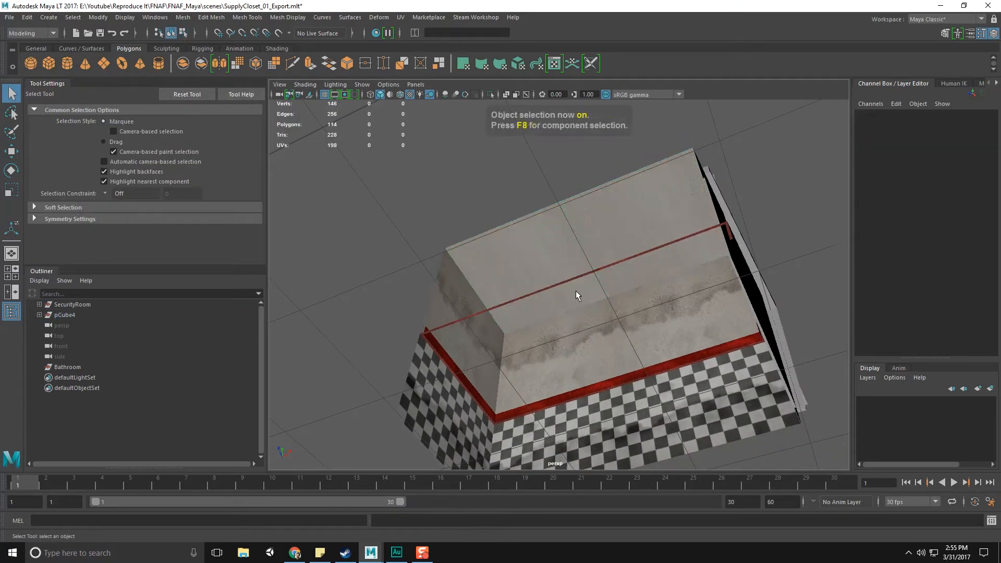
{"action": "scroll", "coordinate": [609, 308], "scroll_direction": "up", "scroll_amount": 5}
{"action": "left_click_drag", "start_coordinate": [609, 308], "coordinate": [566, 299], "text": "alt"}
Select the closet floor and insert one edge loop across its middle.
{"action": "left_click", "coordinate": [554, 388]}
{"action": "left_click_drag", "start_coordinate": [555, 389], "coordinate": [562, 305], "text": "alt"}
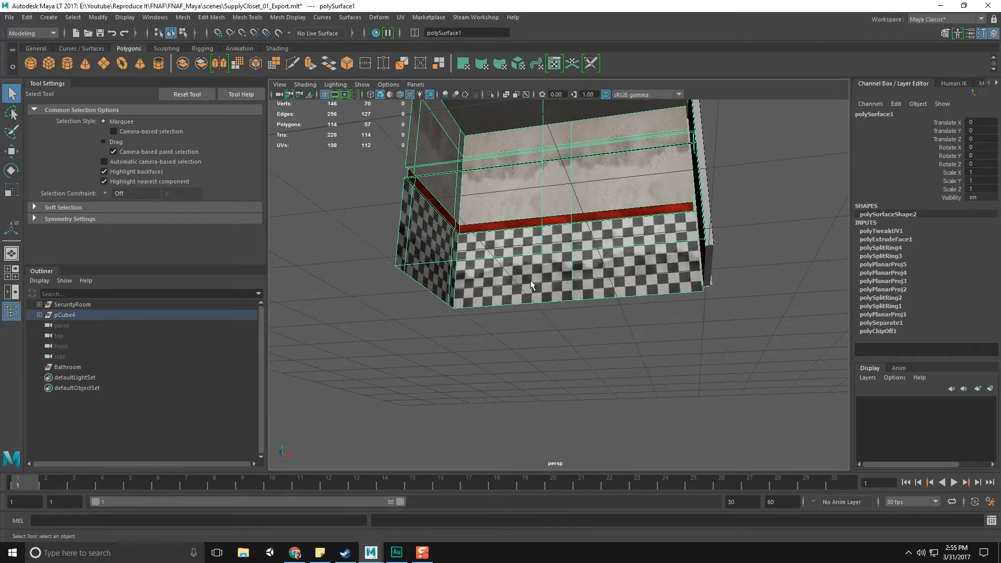
{"action": "key", "text": "F8"}
{"action": "key", "text": "F8"}
{"action": "left_click", "coordinate": [544, 301]}
{"action": "scroll", "coordinate": [546, 315], "scroll_direction": "up", "scroll_amount": 2}
{"action": "left_click_drag", "start_coordinate": [549, 327], "coordinate": [540, 300], "text": "alt"}
{"action": "right_click_drag", "start_coordinate": [528, 234], "coordinate": [492, 267], "text": "shift"}
{"action": "left_click", "coordinate": [545, 228]}
{"action": "key", "text": "q"}
Apply a separate Y-axis planar UV projection to each half of the closet floor.
{"action": "left_click_drag", "start_coordinate": [524, 277], "coordinate": [509, 325], "text": "alt"}
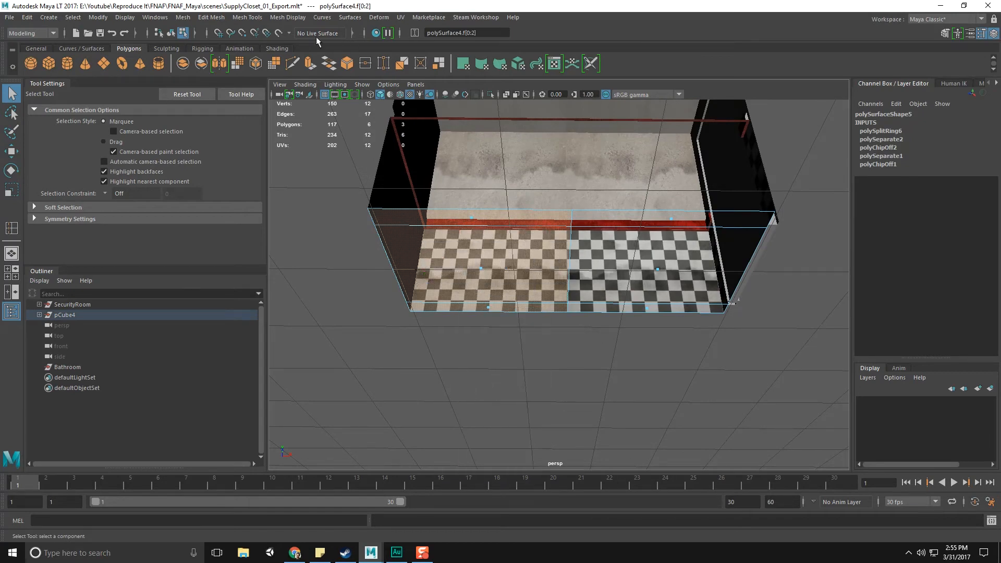
{"action": "left_click", "coordinate": [400, 17]}
{"action": "left_click", "coordinate": [458, 135]}
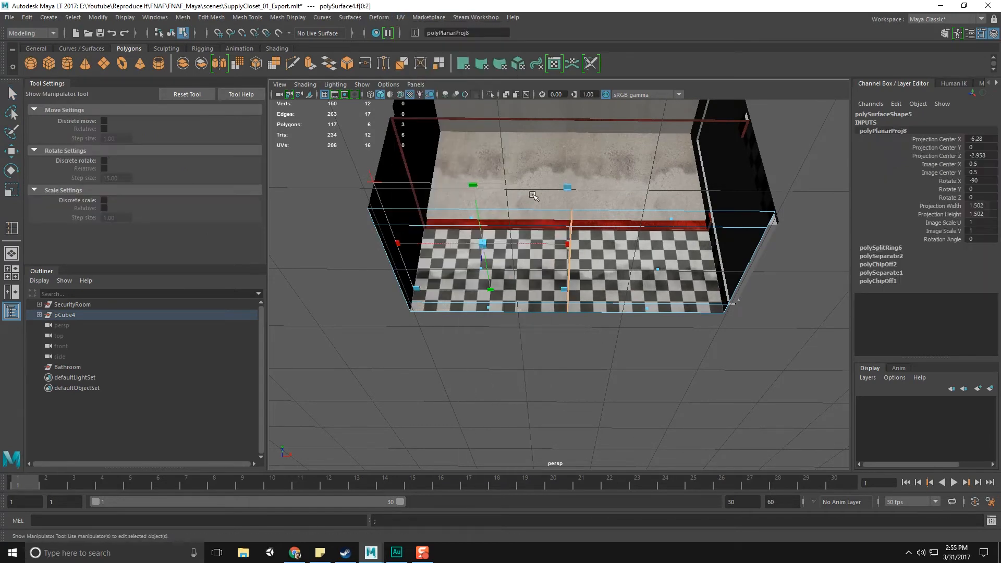
{"action": "left_click_drag", "start_coordinate": [533, 196], "coordinate": [633, 259], "text": "alt"}
{"action": "left_click_drag", "start_coordinate": [683, 207], "coordinate": [688, 346]}
{"action": "key", "text": "g"}
Return to object selection and deselect the remapped floor.
{"action": "left_click_drag", "start_coordinate": [688, 282], "coordinate": [656, 342], "text": "alt"}
{"action": "scroll", "coordinate": [656, 342], "scroll_direction": "down", "scroll_amount": 5}
{"action": "key", "text": "q"}
{"action": "key", "text": "F8"}
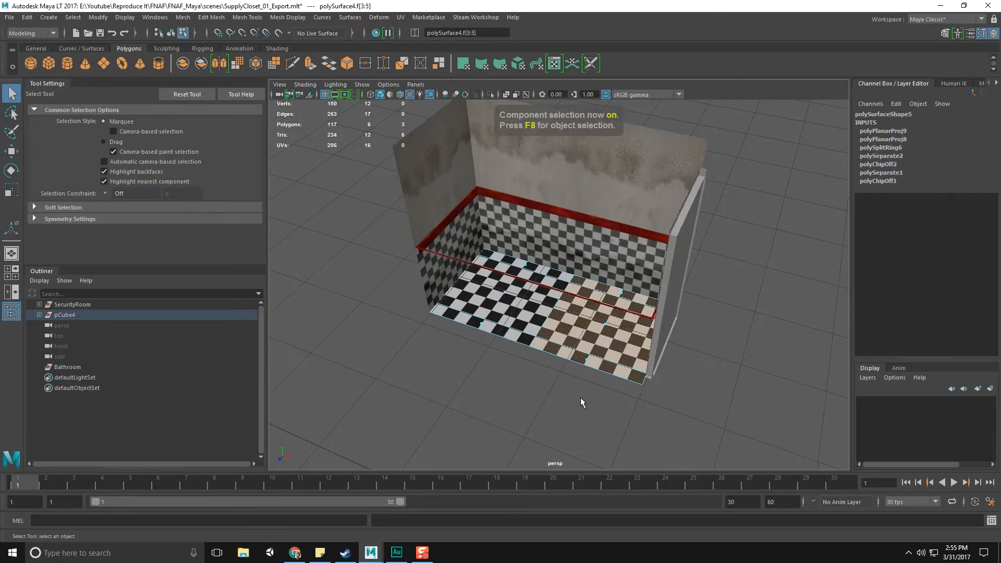
{"action": "key", "text": "F8"}
{"action": "left_click", "coordinate": [571, 404]}
{"action": "scroll", "coordinate": [571, 405], "scroll_direction": "up", "scroll_amount": 5}
{"action": "left_click_drag", "start_coordinate": [571, 404], "coordinate": [596, 345], "text": "alt"}
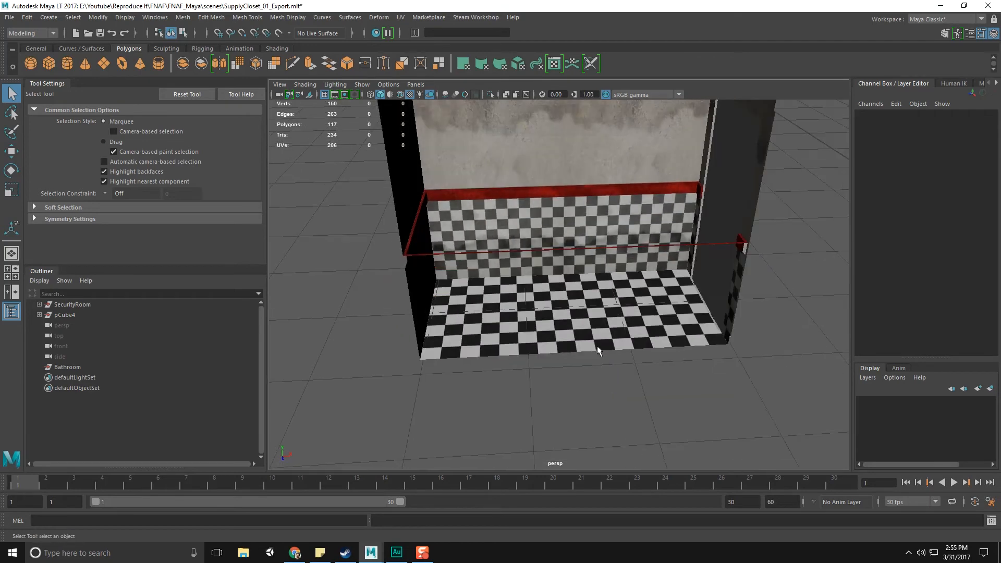
Examine how the floor's checker tiles meet the tiled walls and the door.
{"action": "scroll", "coordinate": [600, 346], "scroll_direction": "up", "scroll_amount": 5}
{"action": "middle_click_drag", "start_coordinate": [706, 297], "coordinate": [514, 333], "text": "alt"}
{"action": "scroll", "coordinate": [515, 334], "scroll_direction": "down", "scroll_amount": 2}
{"action": "left_click_drag", "start_coordinate": [514, 334], "coordinate": [611, 348], "text": "alt"}
{"action": "scroll", "coordinate": [612, 348], "scroll_direction": "up", "scroll_amount": 5}
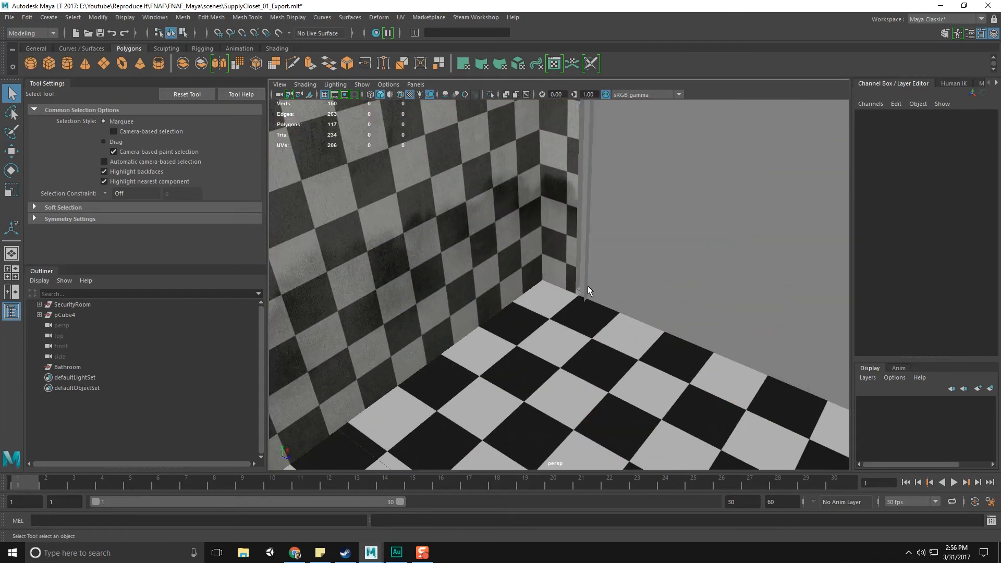
{"action": "left_click", "coordinate": [585, 271]}
{"action": "middle_click_drag", "start_coordinate": [585, 271], "coordinate": [531, 373], "text": "alt"}
{"action": "left_click_drag", "start_coordinate": [531, 374], "coordinate": [606, 286], "text": "alt"}
{"action": "key", "text": "w"}
{"action": "mouse_move", "coordinate": [570, 246]}
{"action": "left_mouse_down", "text": "alt"}
{"action": "mouse_move", "coordinate": [585, 266]}
{"action": "mouse_move", "coordinate": [565, 254]}
{"action": "left_mouse_up", "text": "alt"}
{"action": "left_click", "coordinate": [565, 254]}
{"action": "scroll", "coordinate": [561, 362], "scroll_direction": "down", "scroll_amount": 5}
{"action": "left_click_drag", "start_coordinate": [495, 380], "coordinate": [441, 358], "text": "alt"}
{"action": "scroll", "coordinate": [613, 360], "scroll_direction": "down", "scroll_amount": 3}
{"action": "left_click", "coordinate": [613, 360]}
{"action": "scroll", "coordinate": [534, 372], "scroll_direction": "up", "scroll_amount": 3}
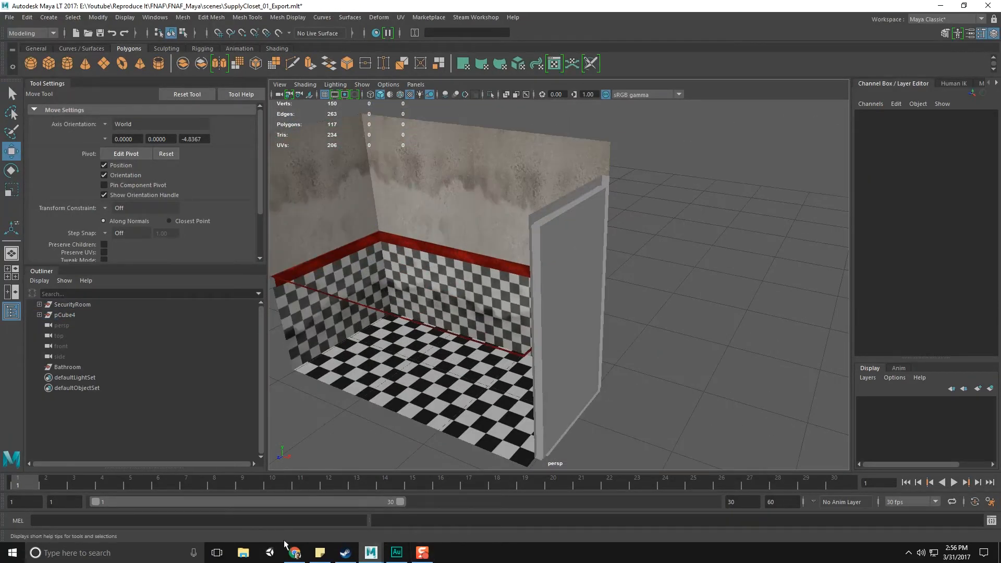
Look over the supply closet reference image in Chrome and return to Maya.
{"action": "mouse_move", "coordinate": [294, 551]}
{"action": "left_click", "coordinate": [296, 508]}
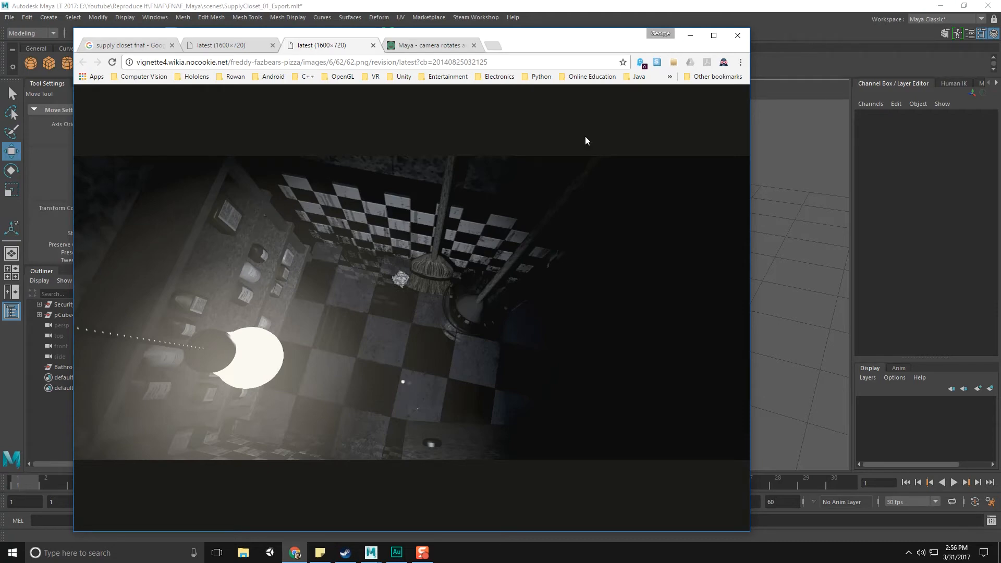
{"action": "left_click", "coordinate": [692, 37]}
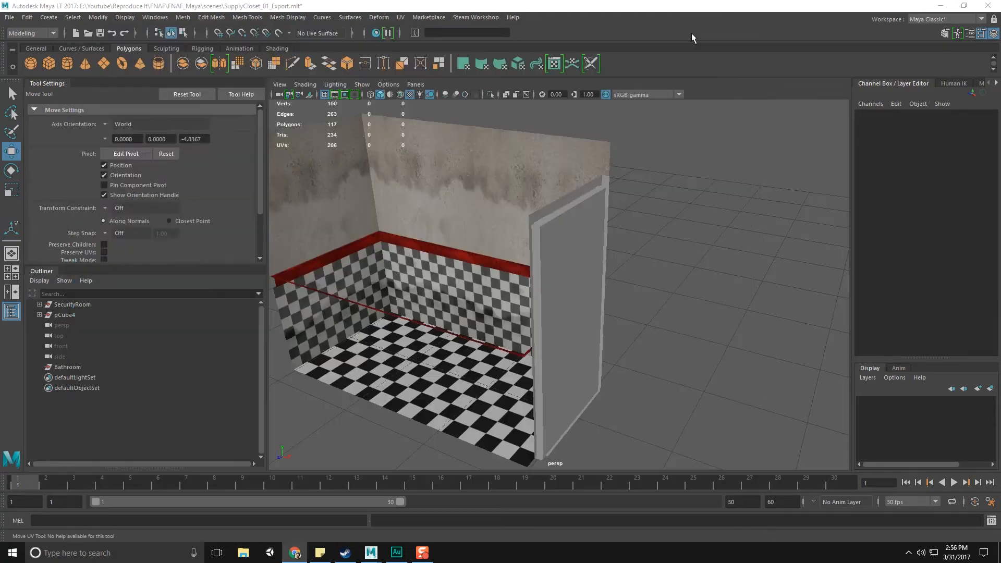
Create a polygon cube, move it into the closet at X -6.509, Z -2.918 and flatten it to Scale Y 0.081.
{"action": "left_click", "coordinate": [49, 64]}
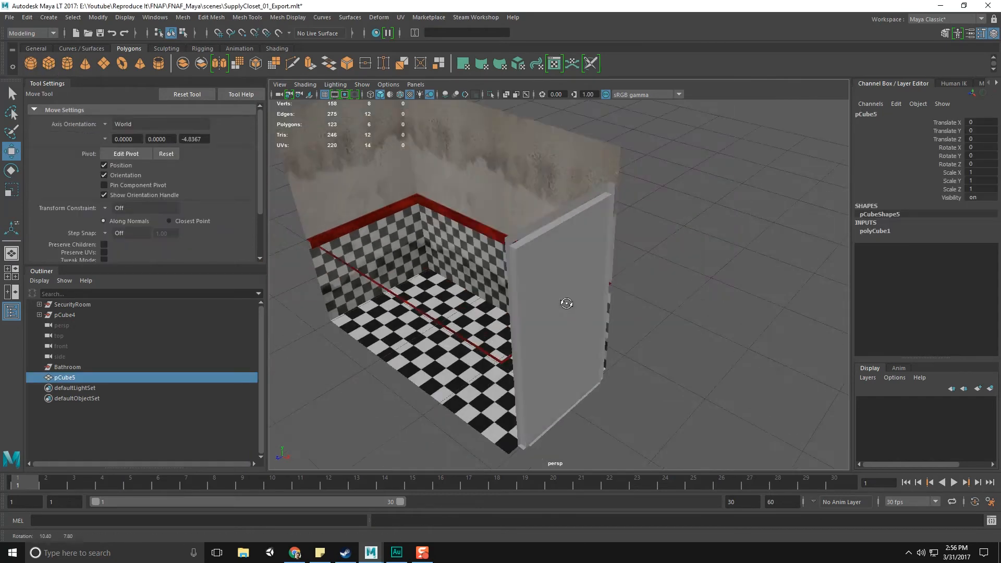
{"action": "scroll", "coordinate": [552, 336], "scroll_direction": "down", "scroll_amount": 5}
{"action": "scroll", "coordinate": [552, 336], "scroll_direction": "down", "scroll_amount": 6}
{"action": "scroll", "coordinate": [552, 337], "scroll_direction": "up", "scroll_amount": 3}
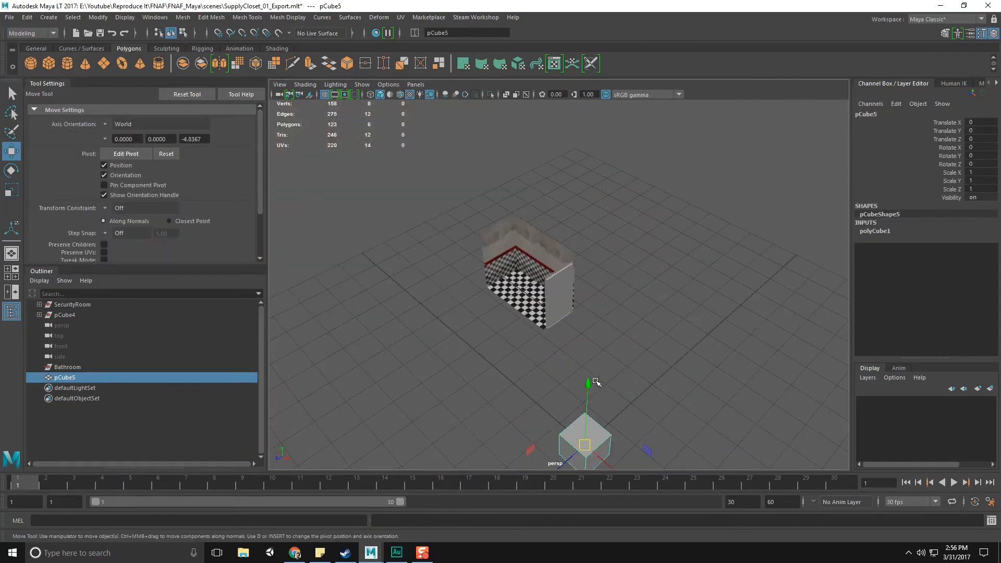
{"action": "middle_click_drag", "start_coordinate": [603, 391], "coordinate": [587, 335], "text": "alt"}
{"action": "key", "text": "e"}
{"action": "key", "text": "r"}
{"action": "key", "text": "r"}
{"action": "middle_click_drag", "start_coordinate": [577, 373], "coordinate": [512, 315]}
{"action": "key", "text": "w"}
{"action": "key", "text": "f"}
{"action": "left_click_drag", "start_coordinate": [593, 323], "coordinate": [625, 297], "text": "alt"}
{"action": "scroll", "coordinate": [623, 296], "scroll_direction": "down", "scroll_amount": 2}
{"action": "scroll", "coordinate": [624, 296], "scroll_direction": "up", "scroll_amount": 2}
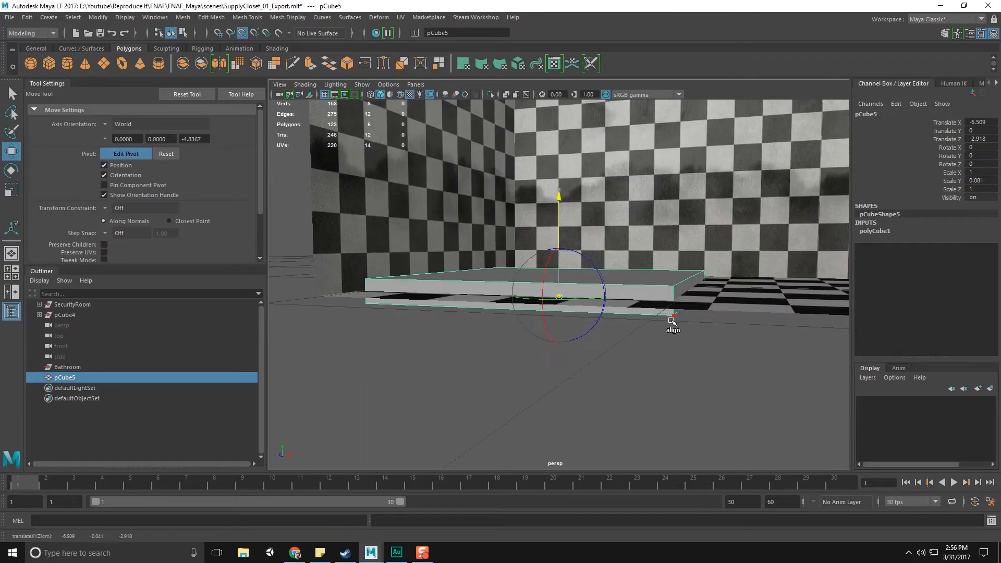
Narrow and thin the flattened cube into a shelf board with Scale X 0.274 and Scale Y 0.034.
{"action": "left_click_drag", "start_coordinate": [559, 198], "coordinate": [555, 247]}
{"action": "key", "text": "r"}
{"action": "left_click_drag", "start_coordinate": [555, 247], "coordinate": [576, 297], "text": "alt"}
{"action": "key", "text": "w"}
{"action": "left_click_drag", "start_coordinate": [555, 345], "coordinate": [620, 333], "text": "alt"}
Snap the shelf board's pivot to its bottom edge on the end wall side.
{"action": "key", "text": "d"}
{"action": "left_click", "coordinate": [648, 285]}
{"action": "key", "text": "v"}
{"action": "middle_click_drag", "start_coordinate": [483, 338], "coordinate": [496, 332]}
{"action": "key", "text": "d"}
{"action": "left_click", "coordinate": [512, 188]}
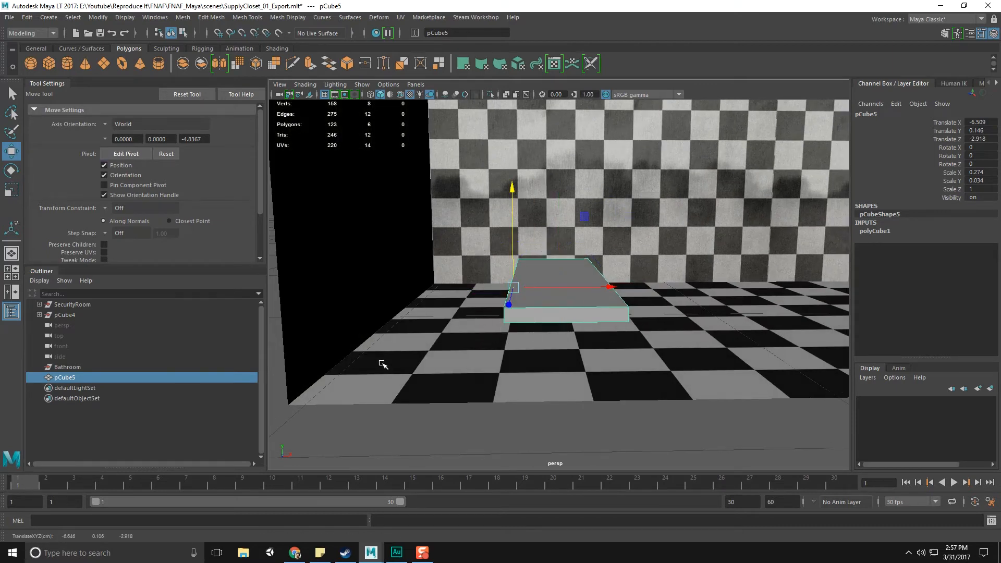
Snap the shelf board down onto the floor at Y 0.041 and against the end wall at X -6.869.
{"action": "key", "text": "v"}
{"action": "middle_click_drag", "start_coordinate": [383, 364], "coordinate": [297, 403]}
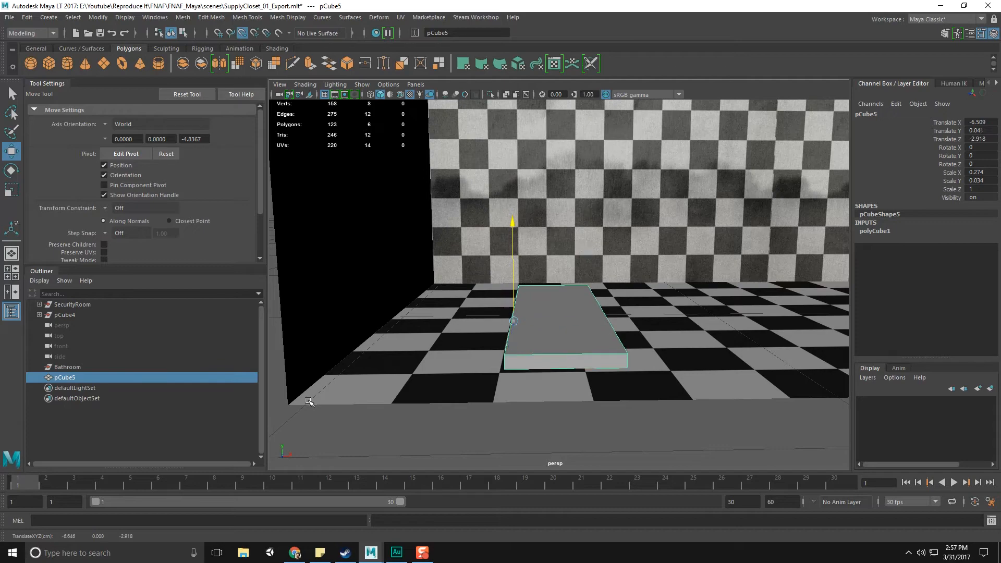
{"action": "middle_click_drag", "start_coordinate": [348, 408], "coordinate": [479, 333]}
{"action": "left_click_drag", "start_coordinate": [480, 333], "coordinate": [550, 376], "text": "alt"}
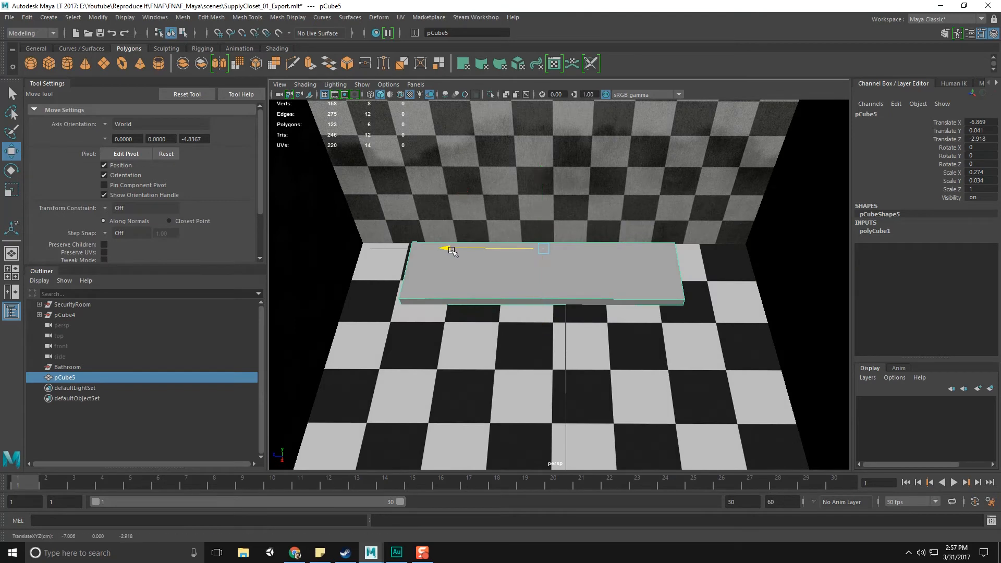
Examine the shelf board's placement against the end wall from above and reselect the board.
{"action": "scroll", "coordinate": [543, 359], "scroll_direction": "down", "scroll_amount": 10}
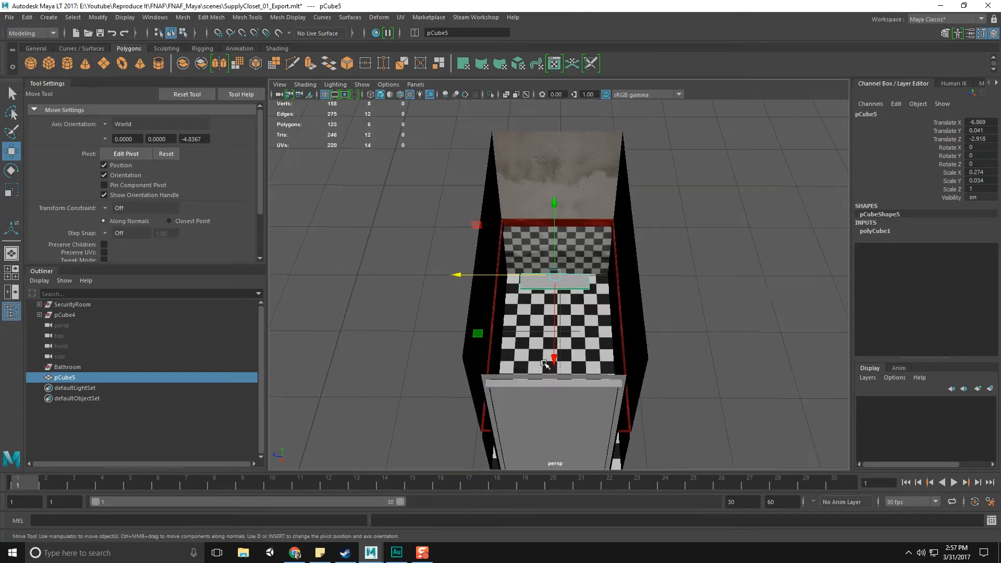
{"action": "scroll", "coordinate": [544, 363], "scroll_direction": "up", "scroll_amount": 10}
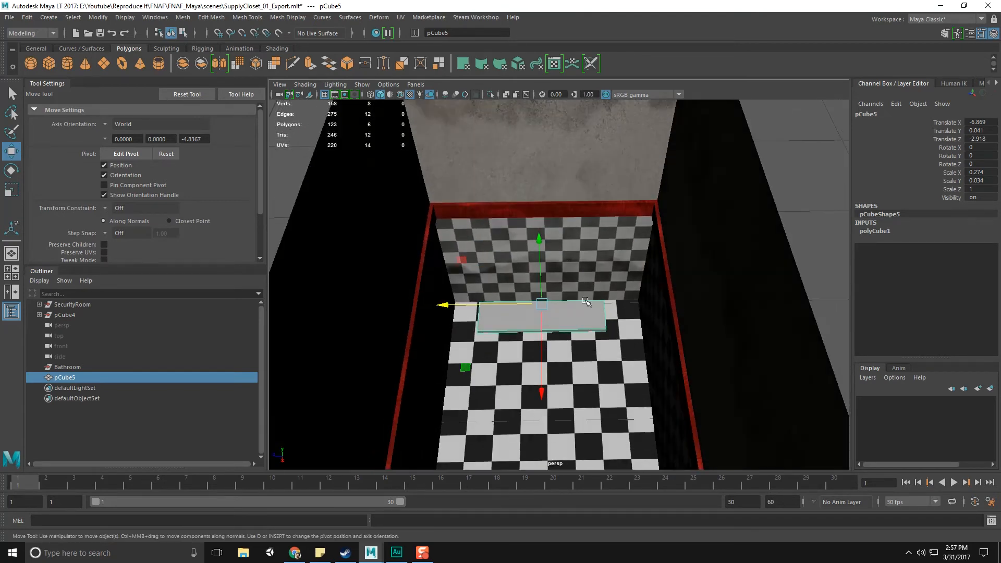
{"action": "left_click", "coordinate": [585, 302]}
{"action": "scroll", "coordinate": [580, 302], "scroll_direction": "down", "scroll_amount": 3}
{"action": "left_click_drag", "start_coordinate": [551, 294], "coordinate": [589, 306], "text": "alt"}
{"action": "left_click", "coordinate": [554, 339]}
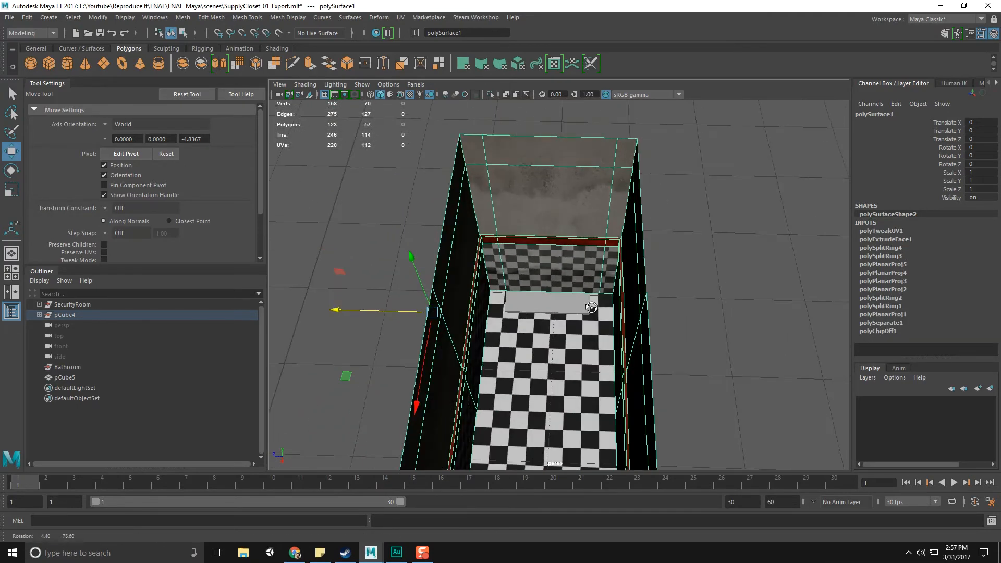
{"action": "scroll", "coordinate": [574, 326], "scroll_direction": "up", "scroll_amount": 6}
{"action": "left_click", "coordinate": [581, 375]}
{"action": "left_click_drag", "start_coordinate": [581, 375], "coordinate": [568, 307], "text": "alt"}
{"action": "left_click", "coordinate": [566, 329]}
{"action": "left_click", "coordinate": [568, 369]}
{"action": "mouse_move", "coordinate": [567, 358]}
{"action": "left_mouse_down", "text": "alt"}
{"action": "mouse_move", "coordinate": [558, 352]}
{"action": "mouse_move", "coordinate": [566, 358]}
{"action": "left_mouse_up", "text": "alt"}
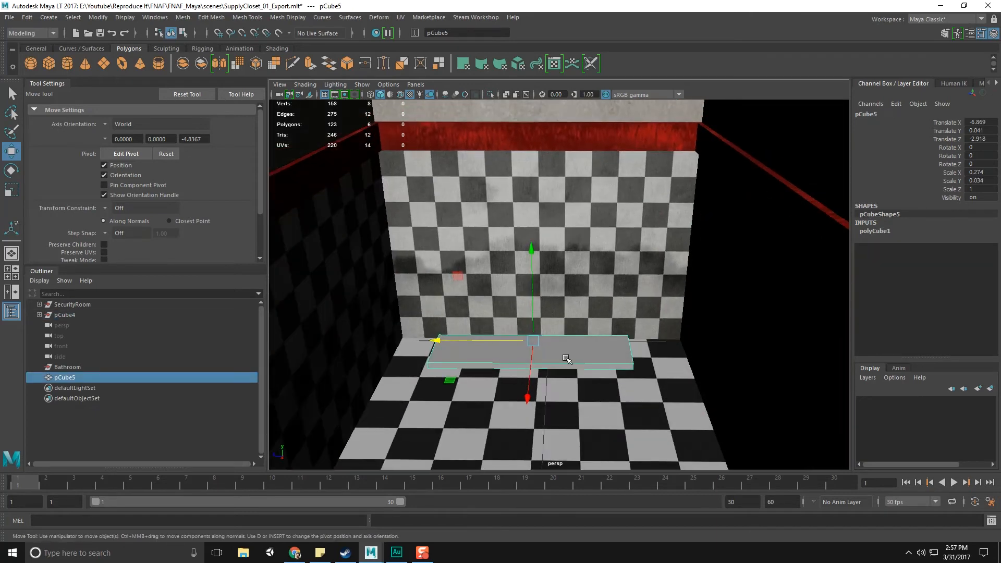
Duplicate the shelf board upward three times at equal spacing, with the highest copy at Y 0.885.
{"action": "key", "text": "ctrl+d"}
{"action": "scroll", "coordinate": [549, 349], "scroll_direction": "up", "scroll_amount": 2}
{"action": "left_click_drag", "start_coordinate": [515, 291], "coordinate": [525, 192]}
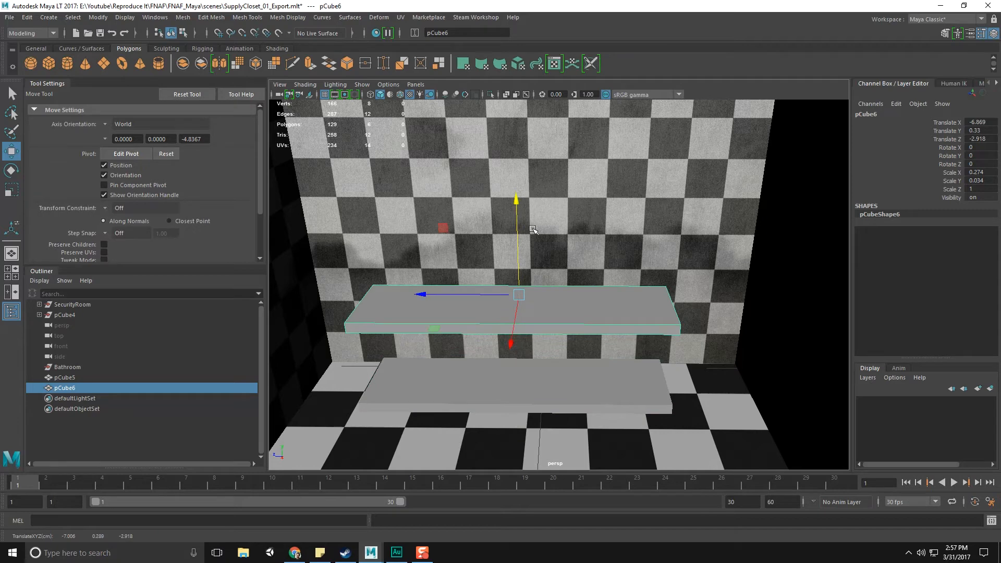
{"action": "key", "text": "shift+d"}
{"action": "scroll", "coordinate": [537, 263], "scroll_direction": "down", "scroll_amount": 2}
{"action": "key", "text": "shift+d"}
{"action": "scroll", "coordinate": [535, 265], "scroll_direction": "down", "scroll_amount": 2}
{"action": "left_click_drag", "start_coordinate": [536, 265], "coordinate": [560, 266], "text": "alt"}
{"action": "scroll", "coordinate": [551, 313], "scroll_direction": "up", "scroll_amount": 1}
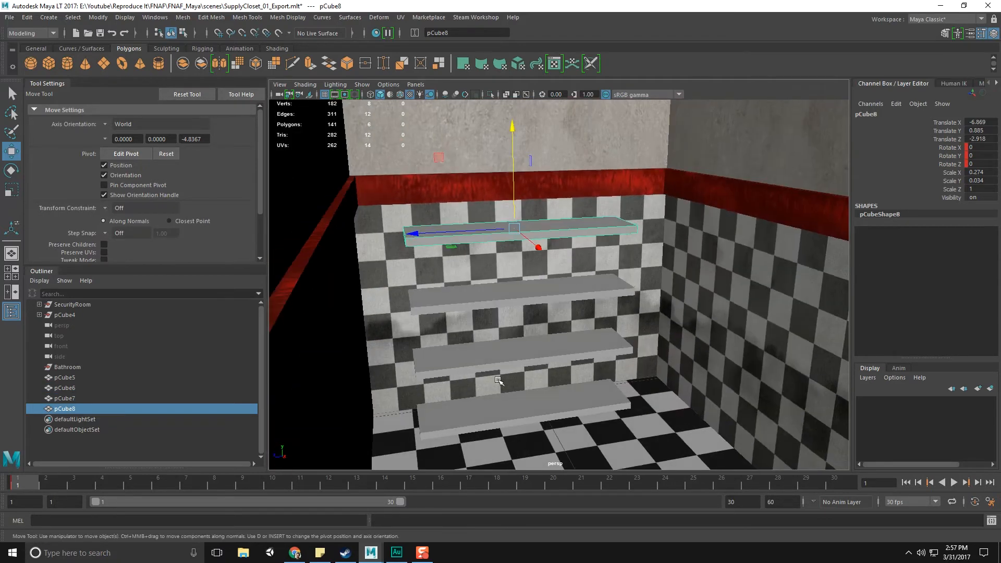
Compare the four stacked shelves with the supply closet reference image in Chrome and return to Maya.
{"action": "left_click", "coordinate": [296, 552]}
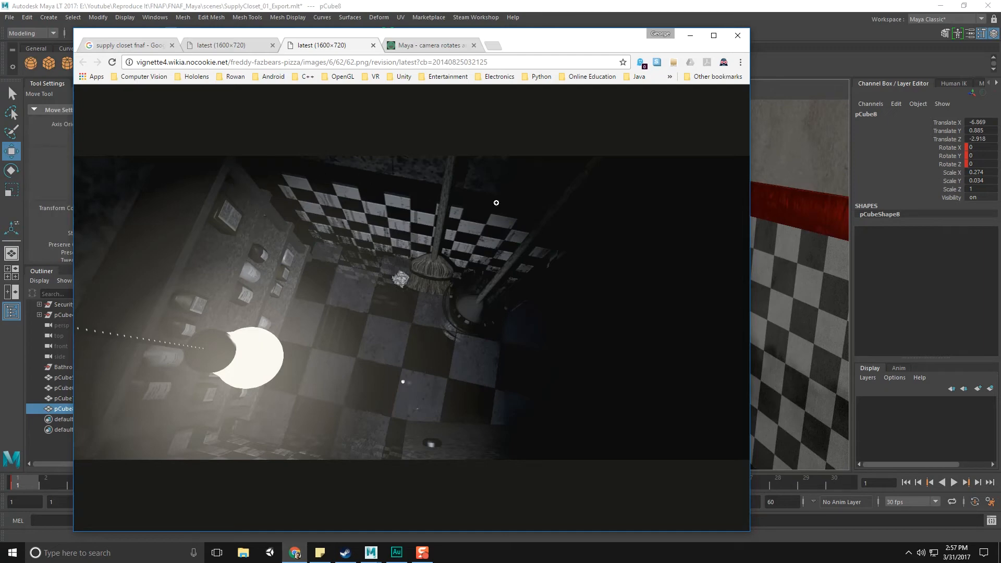
{"action": "left_click", "coordinate": [689, 35]}
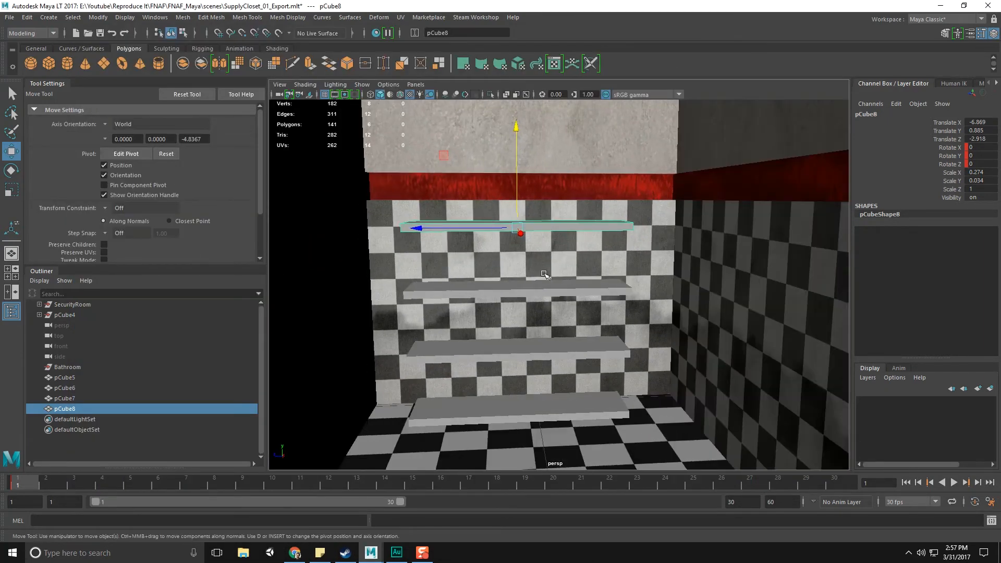
Delete the three upper shelf copies, keeping only the board on the floor.
{"action": "left_click", "coordinate": [545, 287]}
{"action": "left_click", "coordinate": [534, 341]}
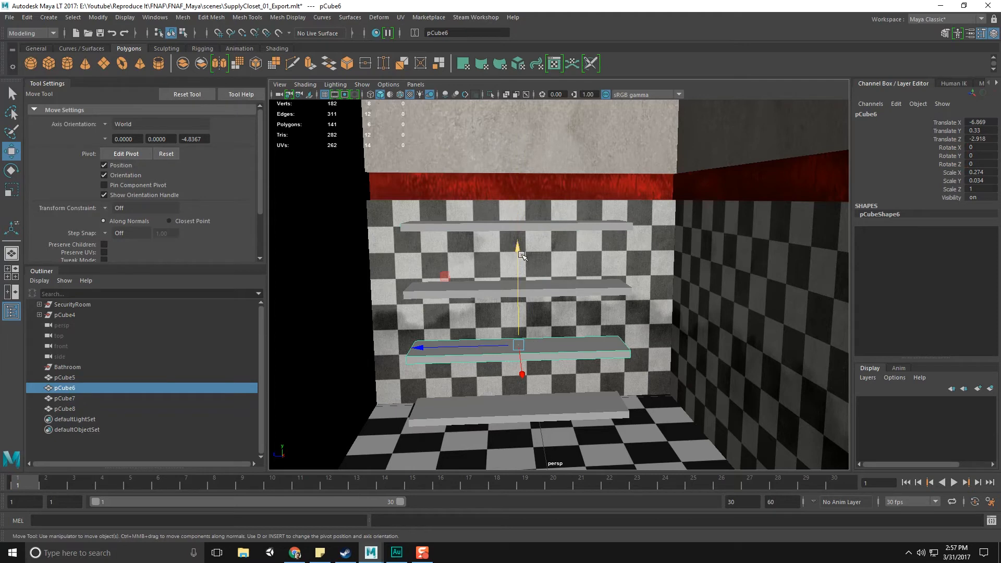
{"action": "left_click", "coordinate": [545, 292]}
{"action": "key", "text": "Delete"}
{"action": "left_click", "coordinate": [540, 239]}
{"action": "left_click", "coordinate": [539, 227]}
{"action": "key", "text": "Delete"}
{"action": "left_click", "coordinate": [534, 350]}
{"action": "key", "text": "Delete"}
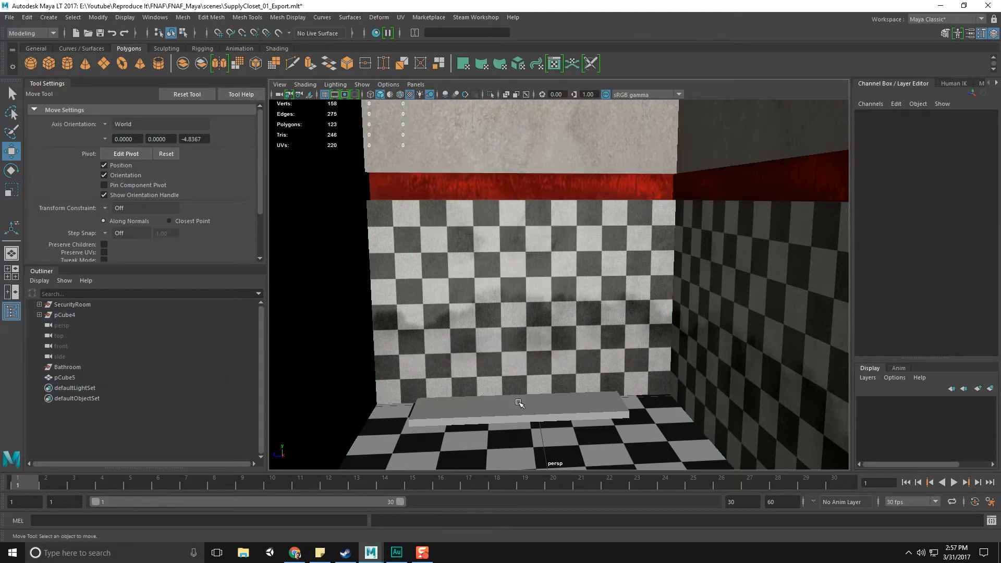
Duplicate the floor shelf board upward three times at wider equal spacing, with the highest copy at Y 1.033.
{"action": "left_click", "coordinate": [519, 402]}
{"action": "key", "text": "ctrl+d"}
{"action": "left_click_drag", "start_coordinate": [518, 305], "coordinate": [519, 240]}
{"action": "key", "text": "ctrl+d"}
{"action": "left_click_drag", "start_coordinate": [518, 305], "coordinate": [519, 159]}
{"action": "key", "text": "ctrl+d"}
{"action": "key", "text": "q"}
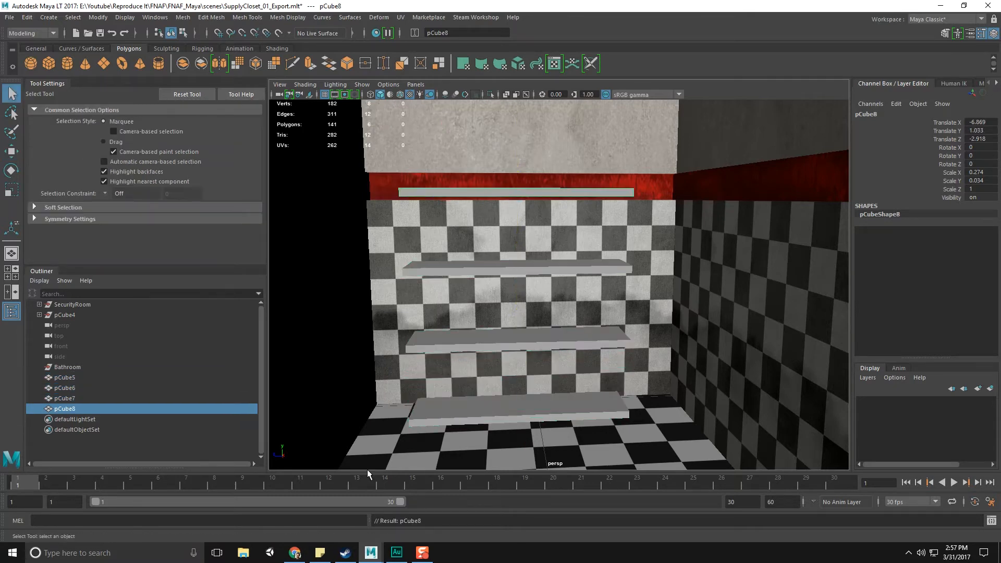
Check the wider shelf spacing against the supply closet reference image in Chrome and return to Maya.
{"action": "left_click", "coordinate": [295, 553]}
{"action": "left_click", "coordinate": [296, 554]}
{"action": "left_click_drag", "start_coordinate": [521, 289], "coordinate": [552, 276], "text": "alt"}
{"action": "scroll", "coordinate": [538, 274], "scroll_direction": "up", "scroll_amount": 3}
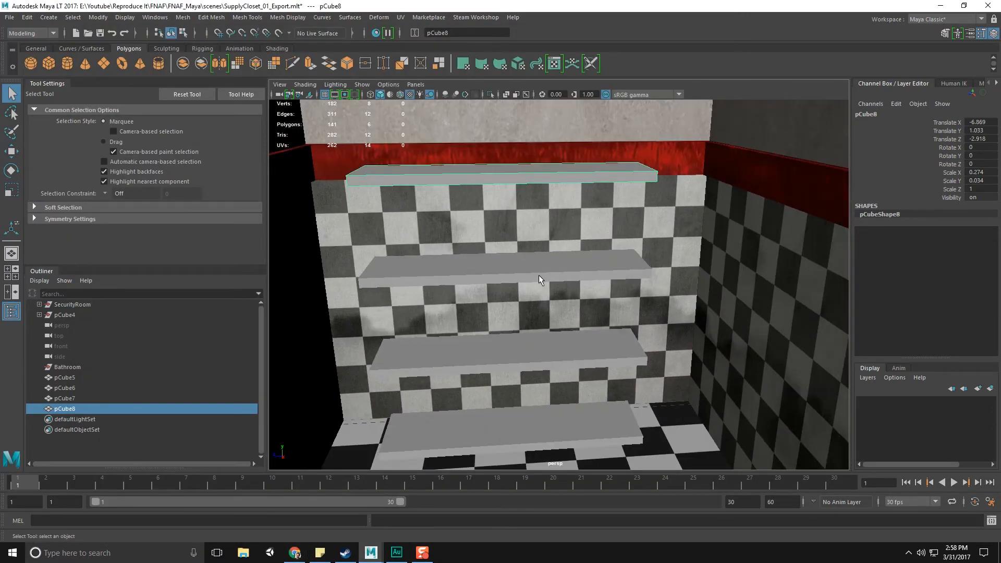
{"action": "middle_click_drag", "start_coordinate": [539, 274], "coordinate": [551, 255], "text": "alt"}
{"action": "left_click_drag", "start_coordinate": [551, 254], "coordinate": [561, 266], "text": "alt"}
Examine each stacked shelf from above down to the floor and select the lowest board.
{"action": "left_click", "coordinate": [519, 395]}
{"action": "left_click", "coordinate": [516, 333]}
{"action": "left_click", "coordinate": [513, 273]}
{"action": "left_click", "coordinate": [509, 244]}
{"action": "left_click", "coordinate": [506, 201]}
{"action": "left_click", "coordinate": [501, 158]}
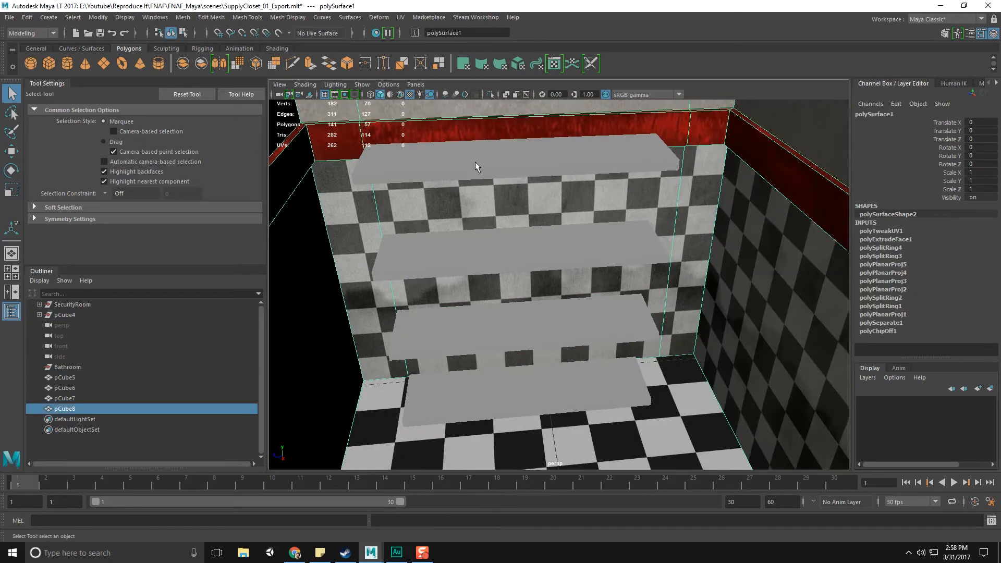
{"action": "middle_click_drag", "start_coordinate": [484, 198], "coordinate": [476, 221], "text": "alt"}
{"action": "scroll", "coordinate": [485, 213], "scroll_direction": "up", "scroll_amount": 3}
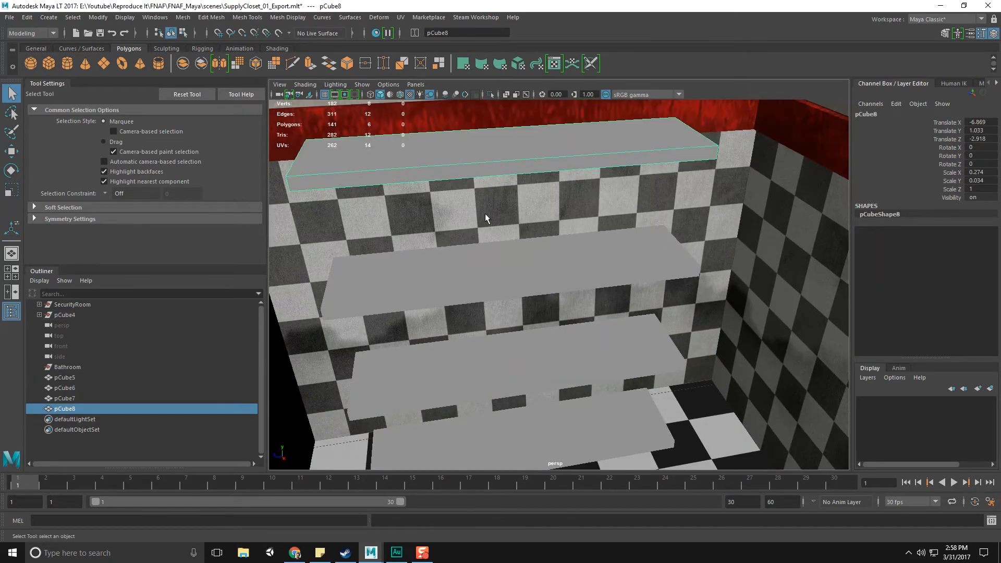
{"action": "left_click", "coordinate": [608, 434]}
{"action": "left_click_drag", "start_coordinate": [628, 412], "coordinate": [600, 280], "text": "alt"}
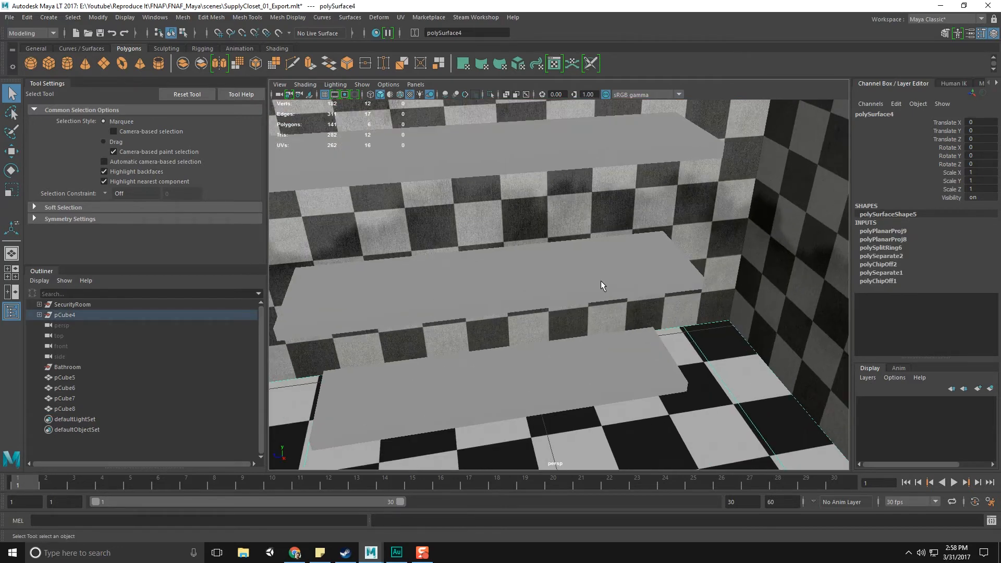
{"action": "left_click_drag", "start_coordinate": [659, 373], "coordinate": [640, 268], "text": "alt"}
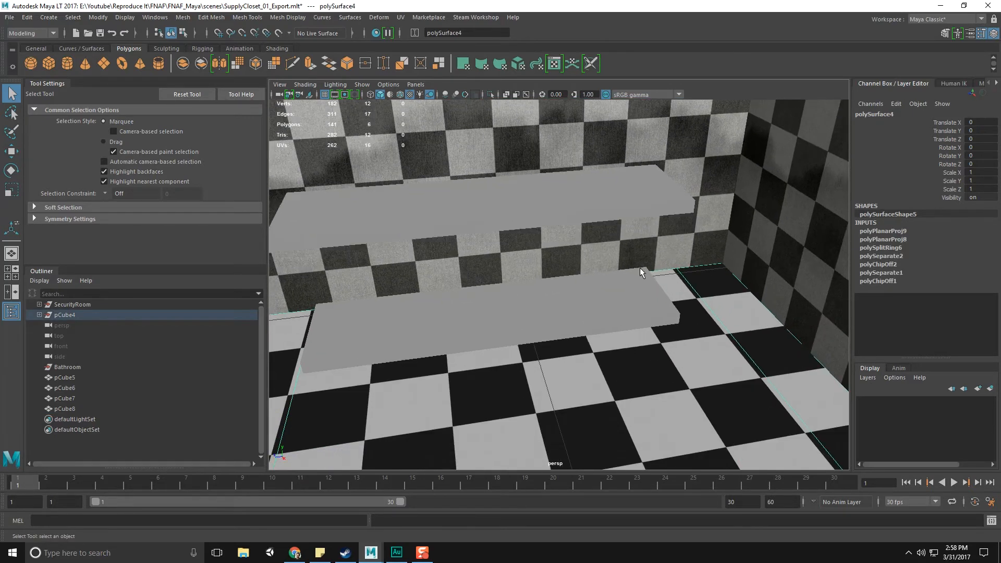
{"action": "left_click", "coordinate": [639, 326]}
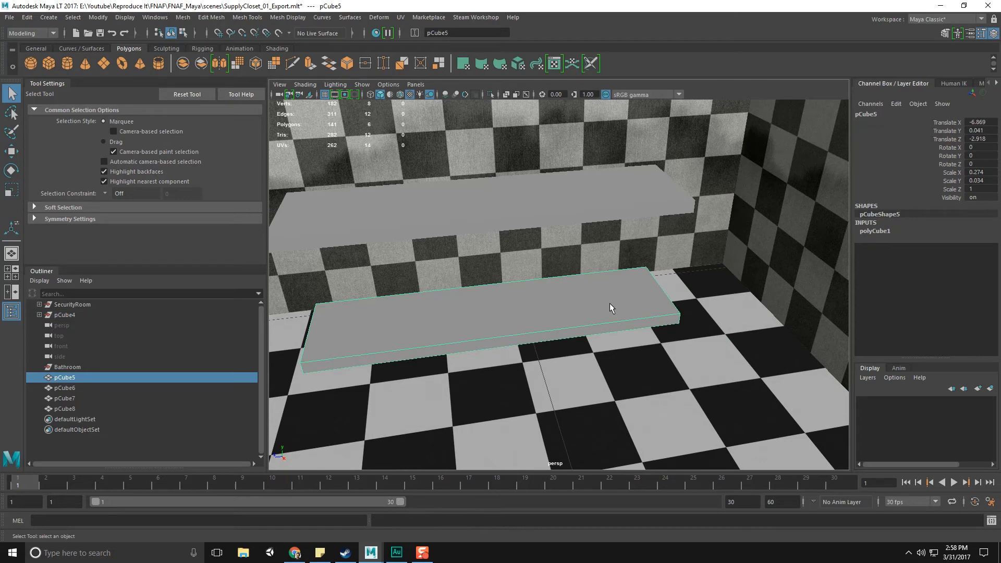
{"action": "key", "text": "F8"}
{"action": "key", "text": "F8"}
{"action": "key", "text": "ctrl+z"}
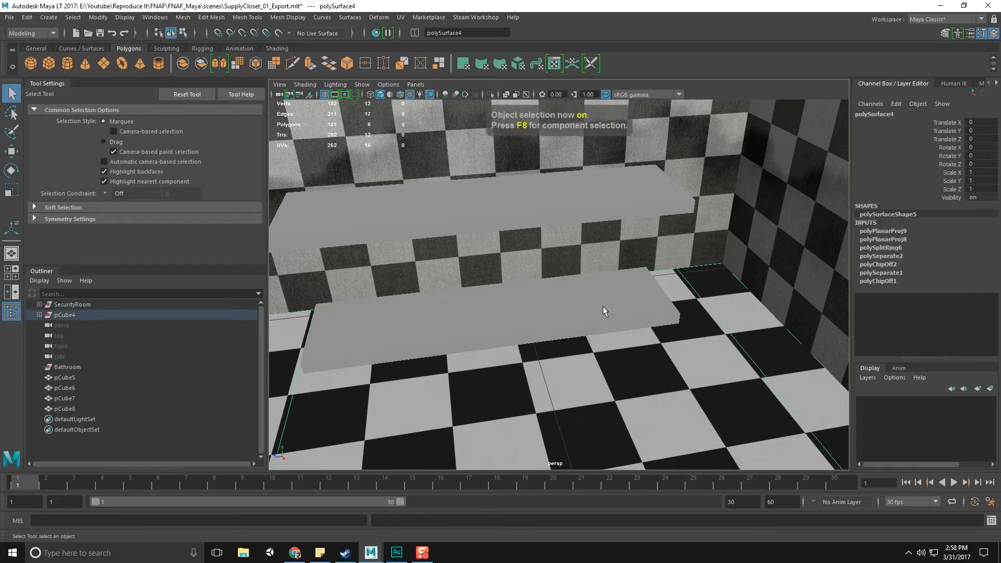
{"action": "left_click", "coordinate": [586, 326], "text": "shift"}
{"action": "left_click_drag", "start_coordinate": [662, 346], "coordinate": [637, 318], "text": "alt"}
{"action": "left_click", "coordinate": [685, 319]}
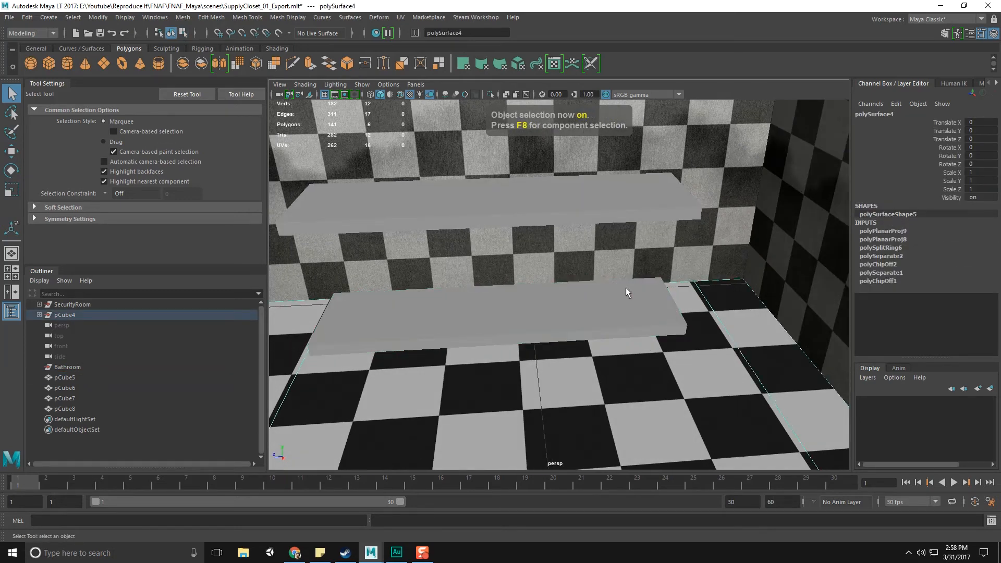
{"action": "left_click", "coordinate": [673, 310], "text": "shift"}
{"action": "left_click", "coordinate": [704, 323], "text": "shift"}
{"action": "right_click_drag", "start_coordinate": [652, 296], "coordinate": [630, 479], "text": "shift"}
{"action": "right_click_drag", "start_coordinate": [630, 520], "coordinate": [636, 428], "text": "shift"}
{"action": "right_click_drag", "start_coordinate": [640, 357], "coordinate": [646, 327], "text": "shift"}
{"action": "right_click_drag", "start_coordinate": [608, 290], "coordinate": [635, 468], "text": "shift"}
{"action": "right_click_drag", "start_coordinate": [633, 516], "coordinate": [641, 248], "text": "shift"}
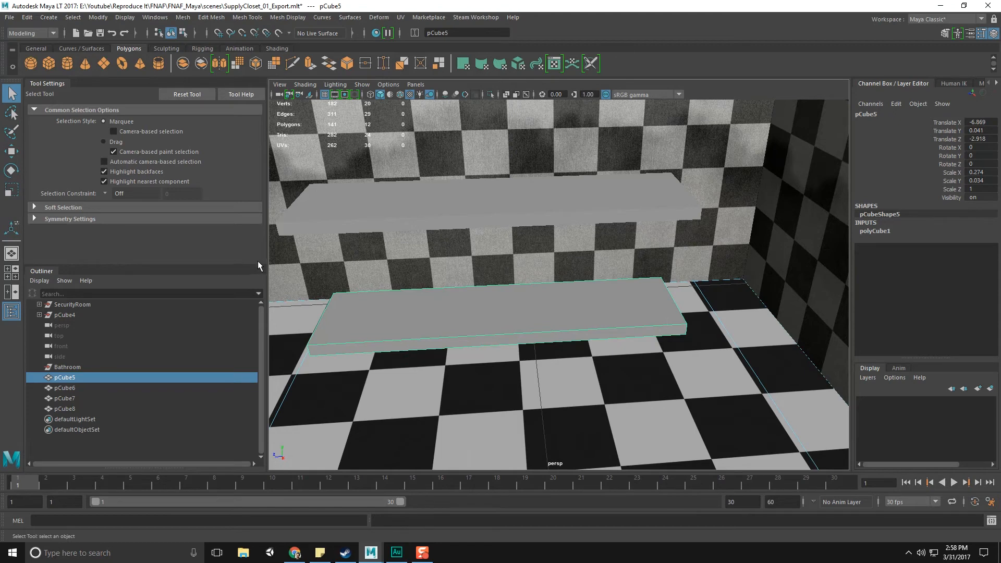
{"action": "right_click_drag", "start_coordinate": [367, 272], "coordinate": [370, 253]}
{"action": "left_click_drag", "start_coordinate": [448, 288], "coordinate": [780, 364], "text": "alt"}
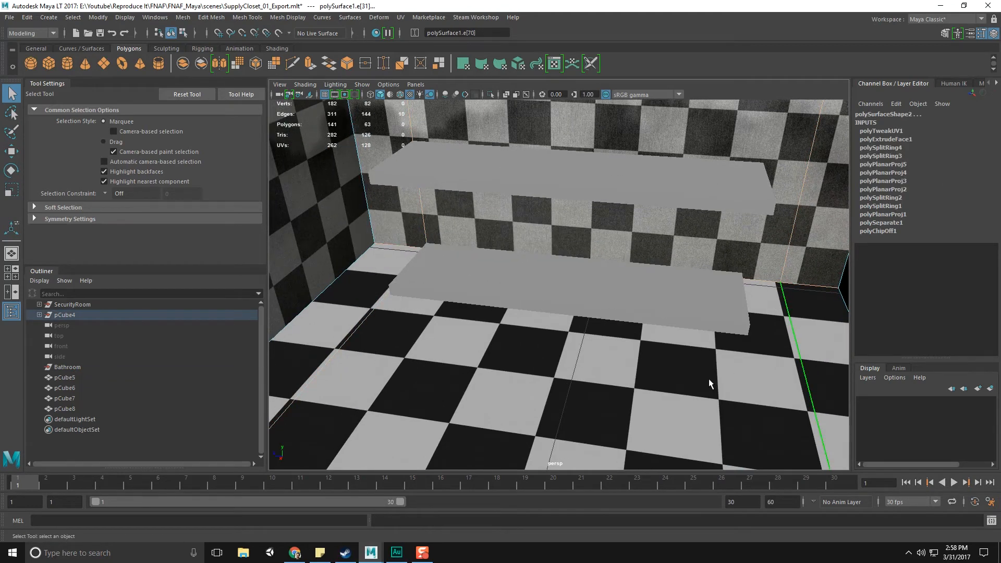
Hide the closet's floor and wall meshes around the shelf boards.
{"action": "key", "text": "F8"}
{"action": "key", "text": "ctrl+h"}
{"action": "left_click", "coordinate": [582, 260]}
{"action": "key", "text": "ctrl+h"}
{"action": "left_click", "coordinate": [486, 282]}
{"action": "left_click_drag", "start_coordinate": [486, 282], "coordinate": [507, 230], "text": "alt"}
{"action": "scroll", "coordinate": [555, 313], "scroll_direction": "down", "scroll_amount": 5}
Combine the four shelf boards into a single mesh.
{"action": "left_click_drag", "start_coordinate": [494, 182], "coordinate": [606, 348]}
{"action": "scroll", "coordinate": [561, 264], "scroll_direction": "up", "scroll_amount": 3}
{"action": "left_click_drag", "start_coordinate": [561, 264], "coordinate": [543, 326], "text": "alt"}
{"action": "right_click", "coordinate": [544, 265]}
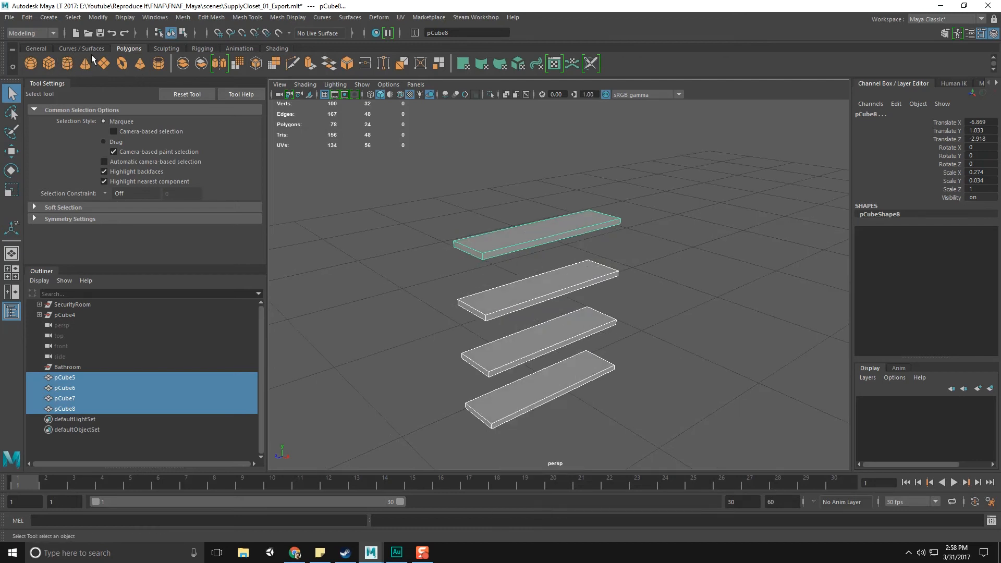
{"action": "left_click", "coordinate": [182, 64]}
{"action": "left_click", "coordinate": [568, 295]}
{"action": "left_click", "coordinate": [548, 287]}
Try beveling every edge of the combined shelves with 3 segments and a fraction of 0.2.
{"action": "right_click_drag", "start_coordinate": [546, 290], "coordinate": [546, 237]}
{"action": "left_click_drag", "start_coordinate": [419, 186], "coordinate": [746, 517]}
{"action": "right_click_drag", "start_coordinate": [548, 287], "coordinate": [589, 284], "text": "shift"}
{"action": "scroll", "coordinate": [540, 304], "scroll_direction": "up", "scroll_amount": 5}
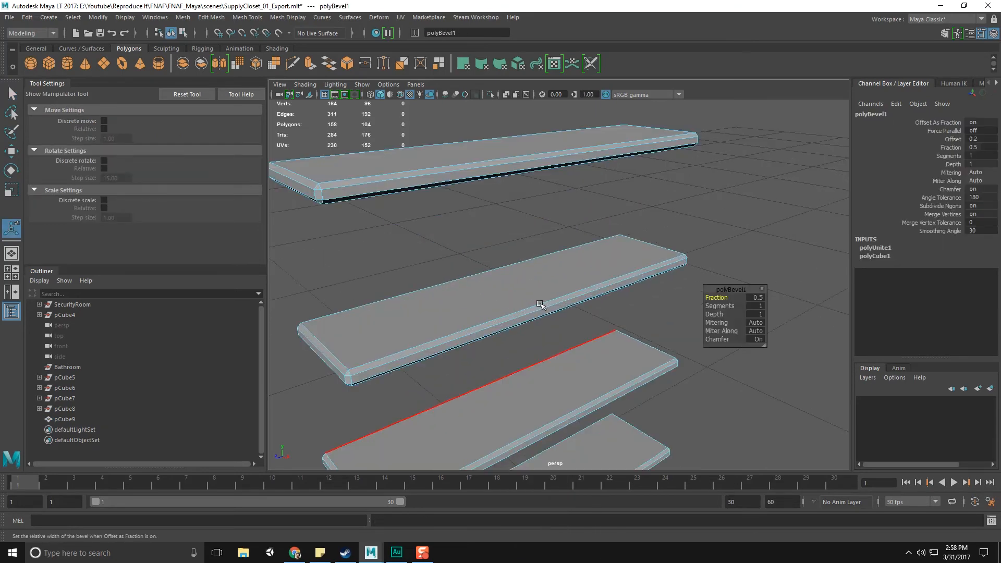
{"action": "middle_click_drag", "start_coordinate": [539, 305], "coordinate": [563, 336], "text": "alt"}
{"action": "left_click_drag", "start_coordinate": [720, 306], "coordinate": [727, 297]}
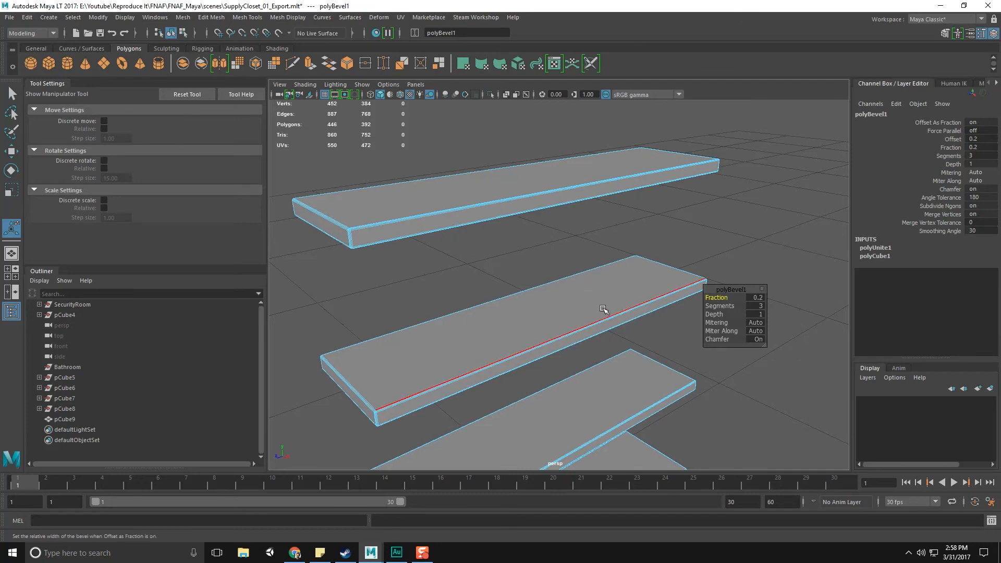
{"action": "key", "text": "q"}
{"action": "key", "text": "F8"}
{"action": "scroll", "coordinate": [589, 354], "scroll_direction": "down", "scroll_amount": 5}
{"action": "left_click_drag", "start_coordinate": [589, 354], "coordinate": [692, 321], "text": "alt"}
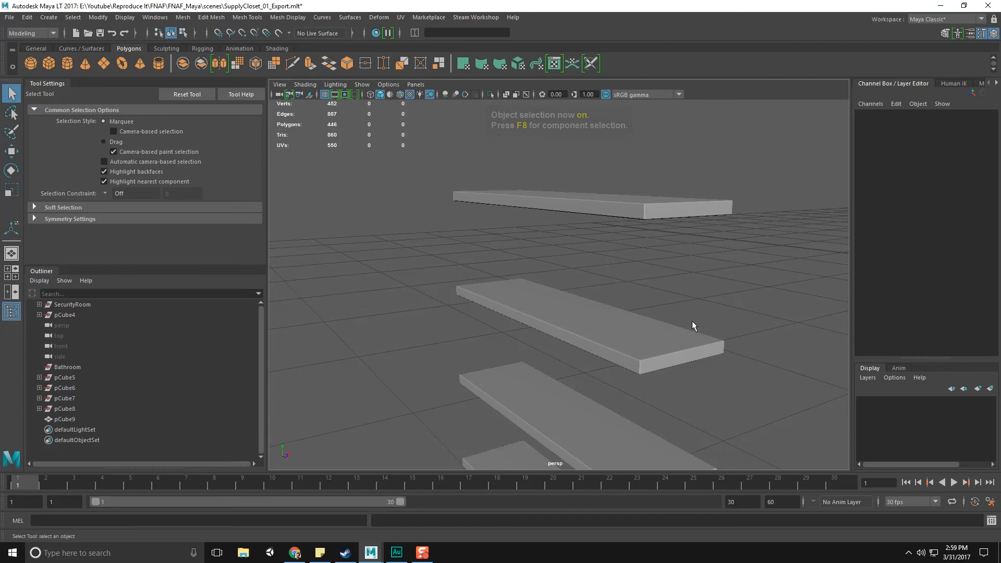
{"action": "left_click", "coordinate": [645, 212]}
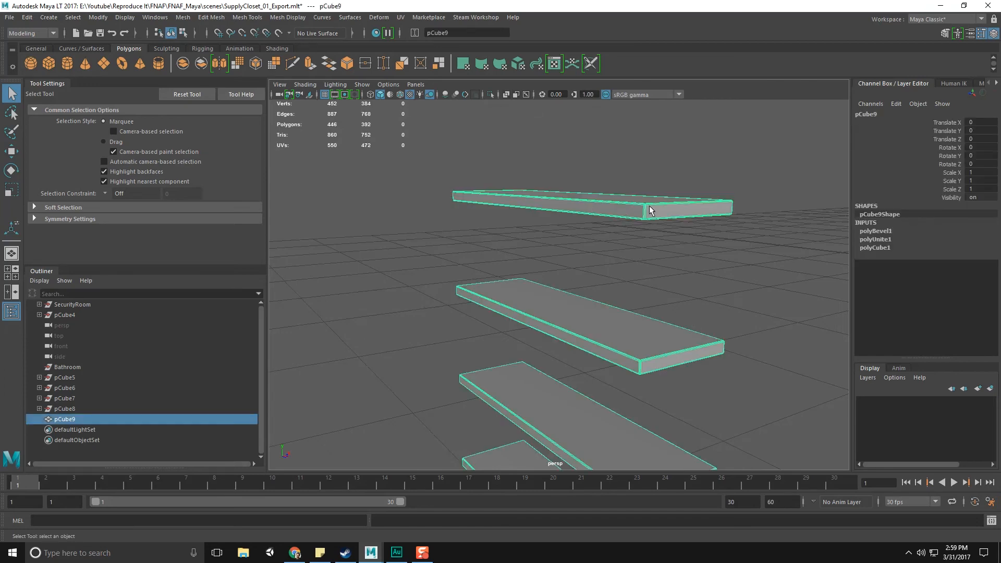
Undo the bevel applied to every edge of the combined shelves.
{"action": "left_click_drag", "start_coordinate": [642, 208], "coordinate": [553, 332], "text": "alt"}
{"action": "key", "text": "ctrl+z"}
{"action": "key", "text": "ctrl+z"}
{"action": "key", "text": "ctrl+z"}
{"action": "left_click_drag", "start_coordinate": [597, 423], "coordinate": [597, 423]}
{"action": "scroll", "coordinate": [627, 423], "scroll_direction": "up", "scroll_amount": 3}
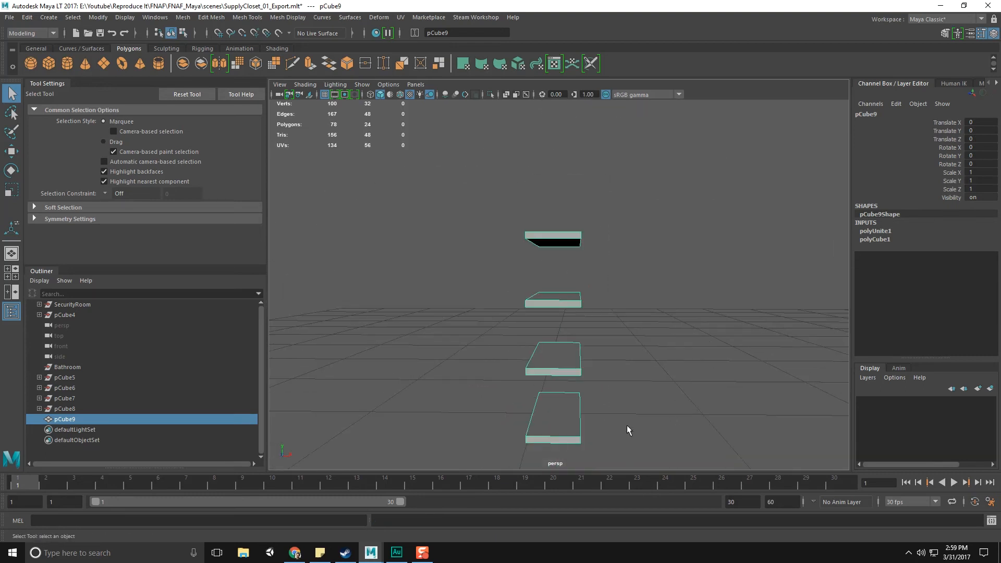
Bevel all shelf edges except those of the wall-side faces, using 3 segments and a fraction of 0.4.
{"action": "right_click_drag", "start_coordinate": [557, 237], "coordinate": [564, 208]}
{"action": "scroll", "coordinate": [563, 213], "scroll_direction": "down", "scroll_amount": 1}
{"action": "left_click_drag", "start_coordinate": [561, 219], "coordinate": [561, 217], "text": "alt"}
{"action": "left_click_drag", "start_coordinate": [558, 196], "coordinate": [636, 468]}
{"action": "left_click_drag", "start_coordinate": [673, 382], "coordinate": [636, 419], "text": "alt"}
{"action": "scroll", "coordinate": [637, 419], "scroll_direction": "up", "scroll_amount": 3}
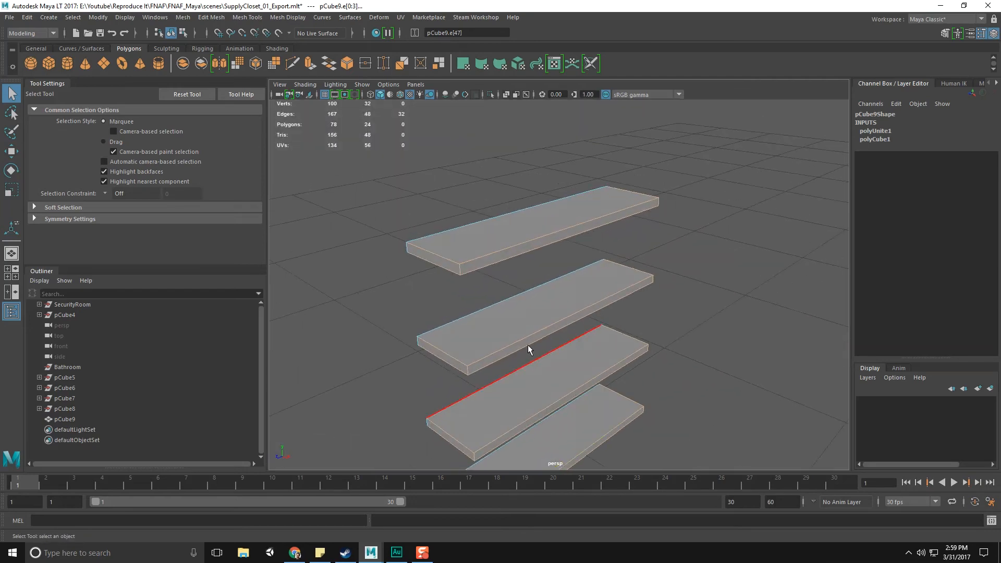
{"action": "right_click_drag", "start_coordinate": [436, 254], "coordinate": [495, 256], "text": "shift"}
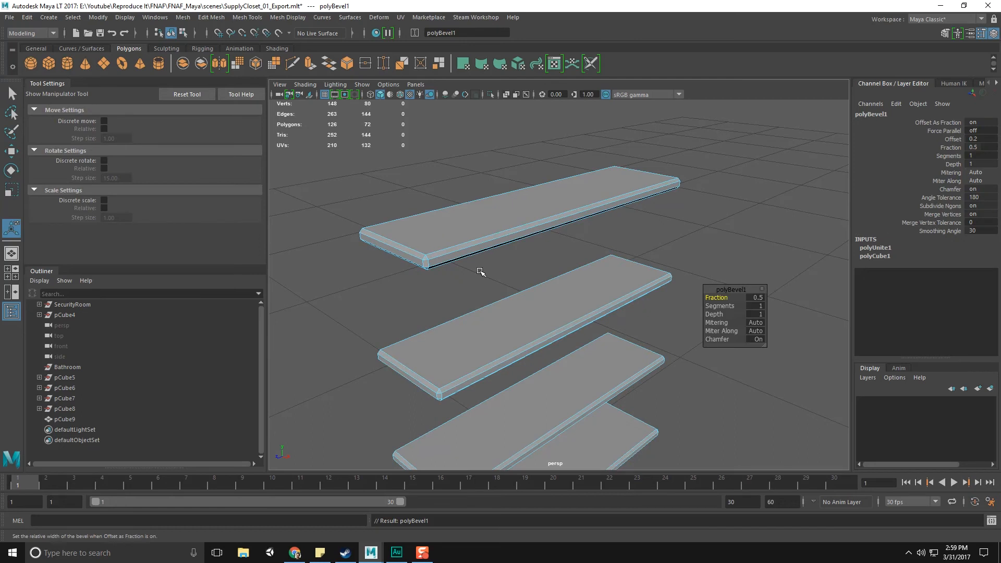
{"action": "left_click_drag", "start_coordinate": [728, 306], "coordinate": [736, 307]}
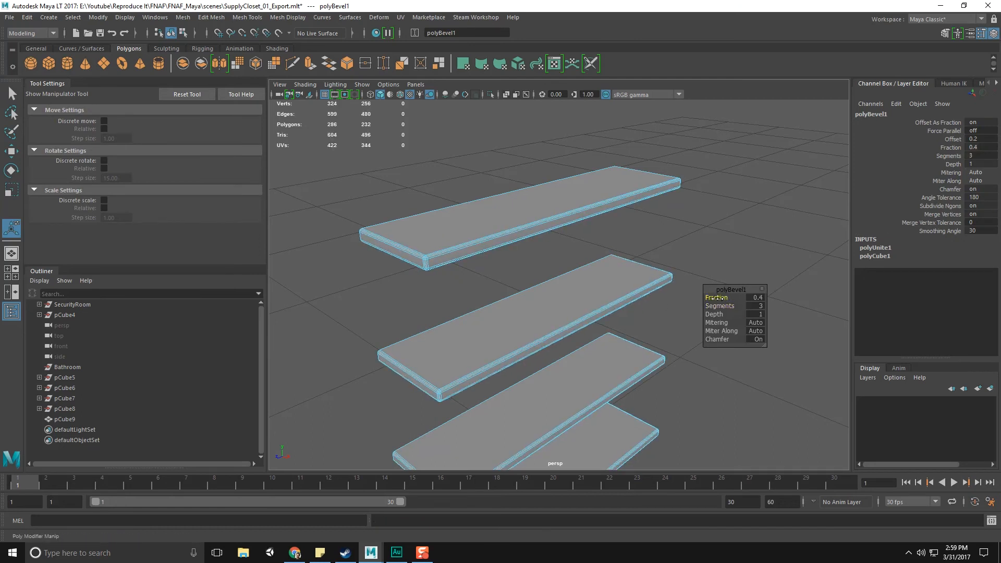
{"action": "key", "text": "q"}
{"action": "key", "text": "F8"}
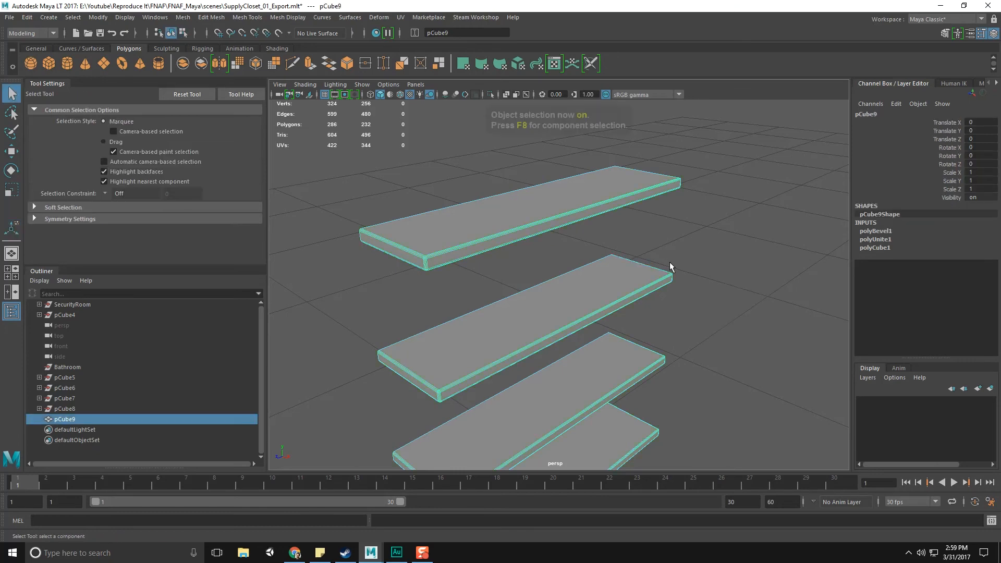
{"action": "left_click", "coordinate": [683, 252]}
{"action": "scroll", "coordinate": [684, 252], "scroll_direction": "up", "scroll_amount": 2}
{"action": "left_click_drag", "start_coordinate": [705, 299], "coordinate": [623, 318], "text": "alt"}
{"action": "scroll", "coordinate": [623, 318], "scroll_direction": "down", "scroll_amount": 3}
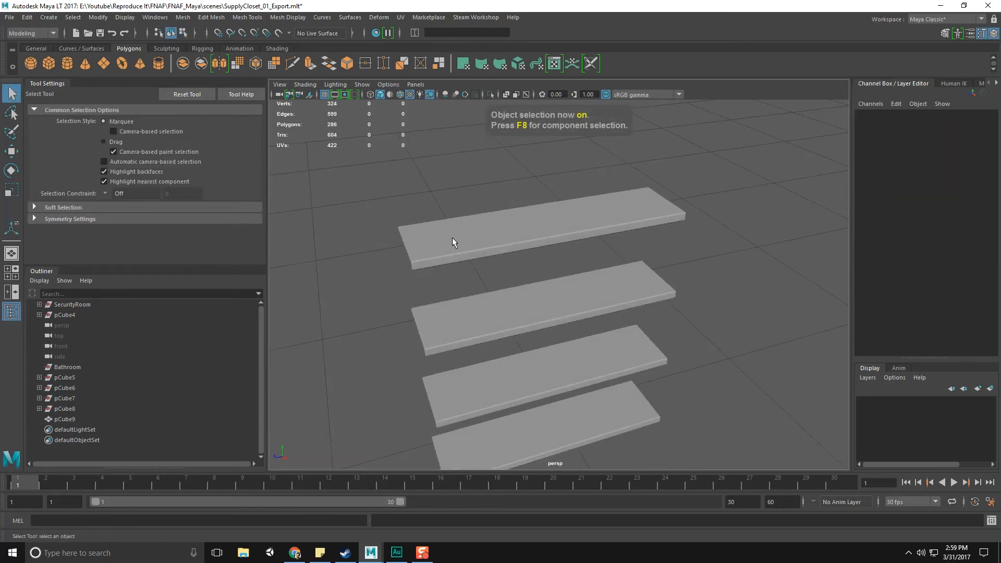
Create a polygon cube, place it near the shelves' end at X -6.951, Z -2.412, and scale it to 0.023 in X and Z.
{"action": "left_click", "coordinate": [532, 292]}
{"action": "key", "text": "f"}
{"action": "left_click", "coordinate": [374, 246]}
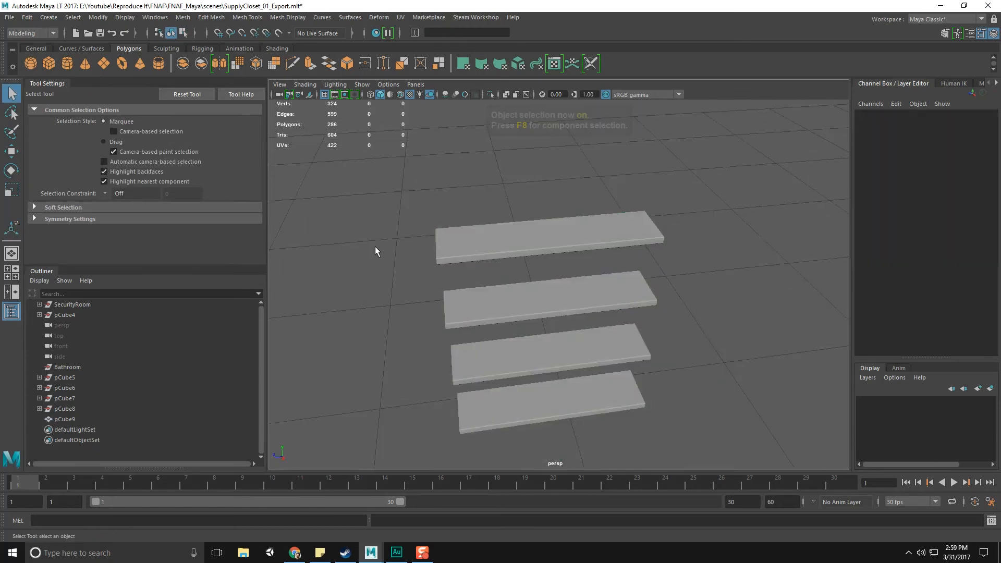
{"action": "left_click", "coordinate": [48, 63]}
{"action": "scroll", "coordinate": [514, 351], "scroll_direction": "down", "scroll_amount": 8}
{"action": "scroll", "coordinate": [519, 350], "scroll_direction": "up", "scroll_amount": 3}
{"action": "key", "text": "w"}
{"action": "scroll", "coordinate": [518, 352], "scroll_direction": "down", "scroll_amount": 6}
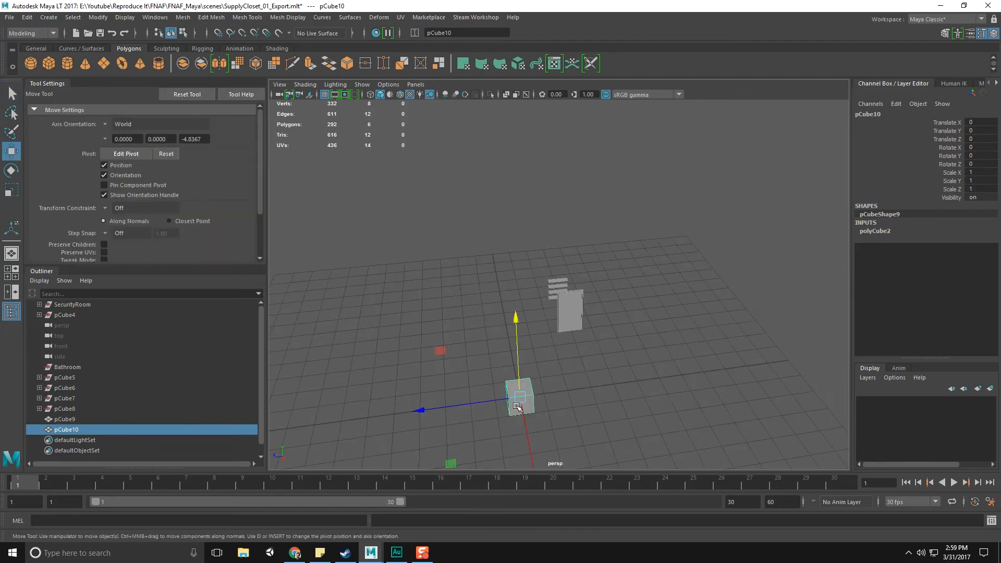
{"action": "left_click_drag", "start_coordinate": [449, 465], "coordinate": [587, 309]}
{"action": "key", "text": "r"}
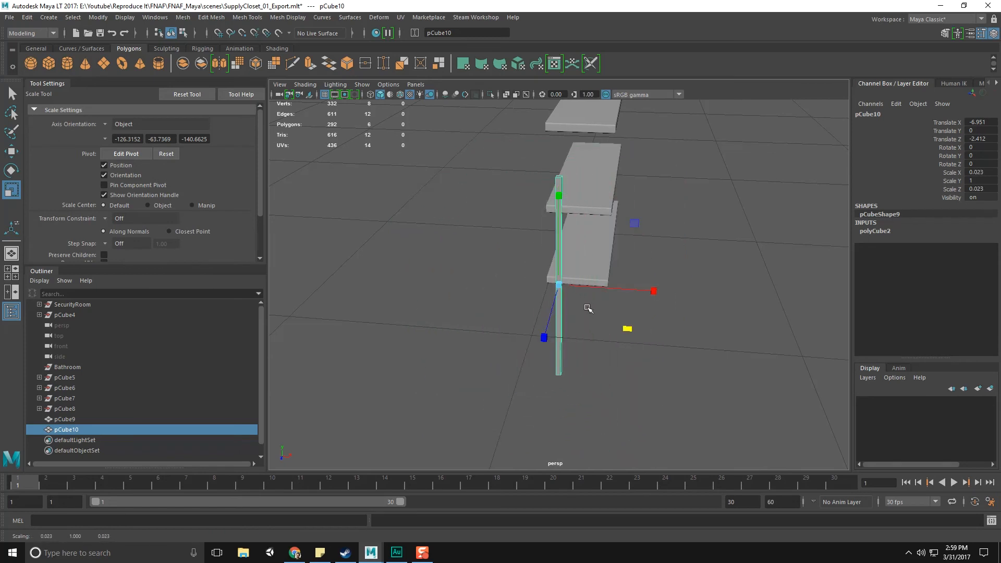
Snap the thin post's pivot to its bottom end.
{"action": "left_click_drag", "start_coordinate": [680, 324], "coordinate": [599, 346], "text": "alt"}
{"action": "key", "text": "w"}
{"action": "scroll", "coordinate": [586, 349], "scroll_direction": "up", "scroll_amount": 1}
{"action": "scroll", "coordinate": [586, 349], "scroll_direction": "down", "scroll_amount": 1}
{"action": "left_click_drag", "start_coordinate": [624, 310], "coordinate": [587, 323], "text": "alt"}
{"action": "key", "text": "d"}
{"action": "key", "text": "v"}
{"action": "left_click_drag", "start_coordinate": [559, 191], "coordinate": [589, 380]}
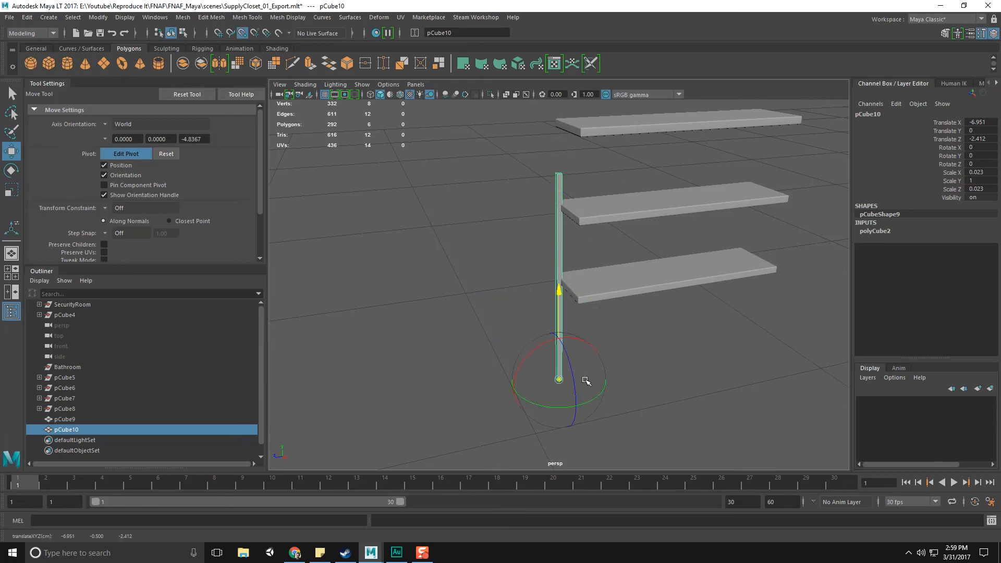
Move the post onto the floor level at the shelves' front corner, at X -6.758, Y 0.5, Z -2.441.
{"action": "middle_click_drag", "start_coordinate": [463, 301], "coordinate": [507, 252]}
{"action": "left_click_drag", "start_coordinate": [506, 253], "coordinate": [456, 350], "text": "alt"}
{"action": "left_click_drag", "start_coordinate": [466, 392], "coordinate": [473, 433]}
{"action": "right_click_drag", "start_coordinate": [473, 432], "coordinate": [514, 436], "text": "alt"}
{"action": "left_click_drag", "start_coordinate": [515, 461], "coordinate": [560, 422], "text": "alt"}
{"action": "middle_click_drag", "start_coordinate": [561, 422], "coordinate": [554, 462], "text": "alt"}
{"action": "right_click_drag", "start_coordinate": [554, 462], "coordinate": [521, 458], "text": "alt"}
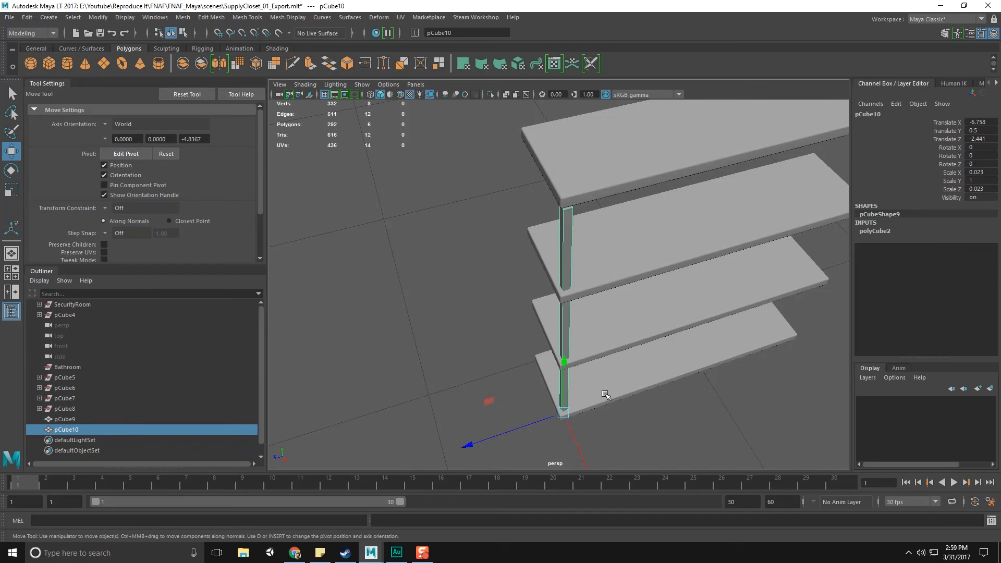
{"action": "left_click_drag", "start_coordinate": [521, 459], "coordinate": [490, 443], "text": "alt"}
Raise the post's top vertices to meet the underside of the highest shelf.
{"action": "left_click_drag", "start_coordinate": [529, 195], "coordinate": [520, 156], "text": "alt"}
{"action": "middle_click_drag", "start_coordinate": [520, 156], "coordinate": [556, 242], "text": "alt"}
{"action": "left_click_drag", "start_coordinate": [544, 263], "coordinate": [552, 221], "text": "alt"}
{"action": "right_click_drag", "start_coordinate": [551, 217], "coordinate": [506, 213]}
{"action": "left_click_drag", "start_coordinate": [514, 155], "coordinate": [607, 215]}
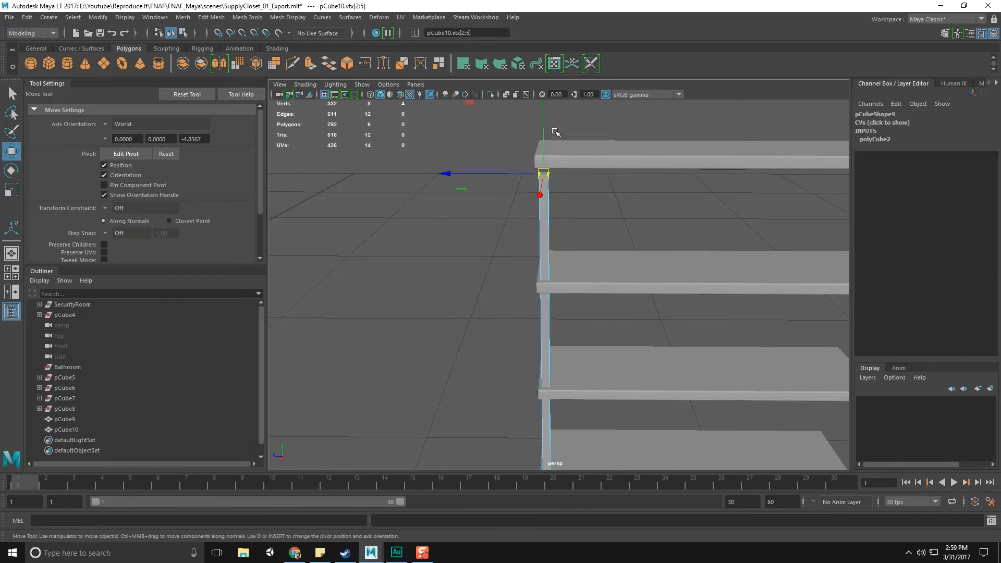
{"action": "key", "text": "v"}
{"action": "left_click_drag", "start_coordinate": [505, 172], "coordinate": [517, 171]}
{"action": "key", "text": "ctrl+z"}
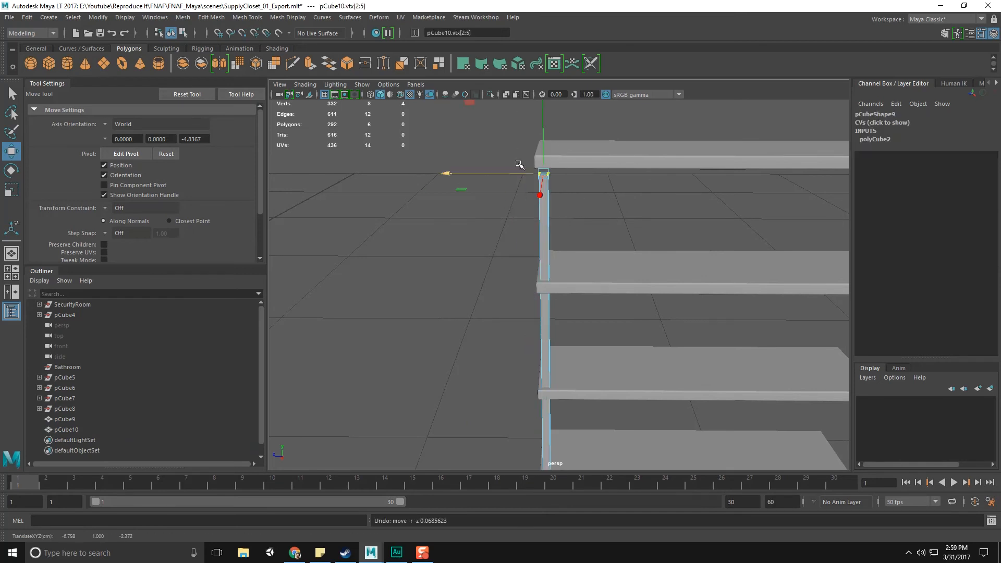
{"action": "mouse_move", "coordinate": [555, 266]}
{"action": "left_mouse_down", "text": "alt"}
{"action": "mouse_move", "coordinate": [561, 245]}
{"action": "mouse_move", "coordinate": [549, 264]}
{"action": "left_mouse_up", "text": "alt"}
{"action": "left_click_drag", "start_coordinate": [483, 215], "coordinate": [589, 248], "text": "alt"}
Delete the post's top and bottom faces.
{"action": "right_click_drag", "start_coordinate": [589, 248], "coordinate": [587, 267]}
{"action": "key", "text": "Delete"}
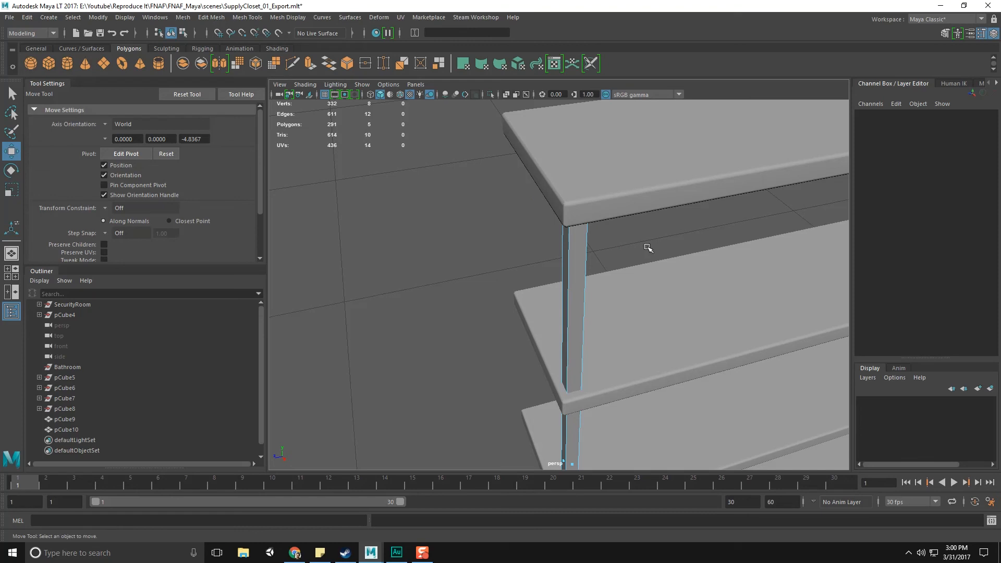
{"action": "scroll", "coordinate": [594, 276], "scroll_direction": "down", "scroll_amount": 5}
{"action": "middle_click_drag", "start_coordinate": [585, 335], "coordinate": [583, 264], "text": "alt"}
{"action": "left_click_drag", "start_coordinate": [531, 326], "coordinate": [648, 398]}
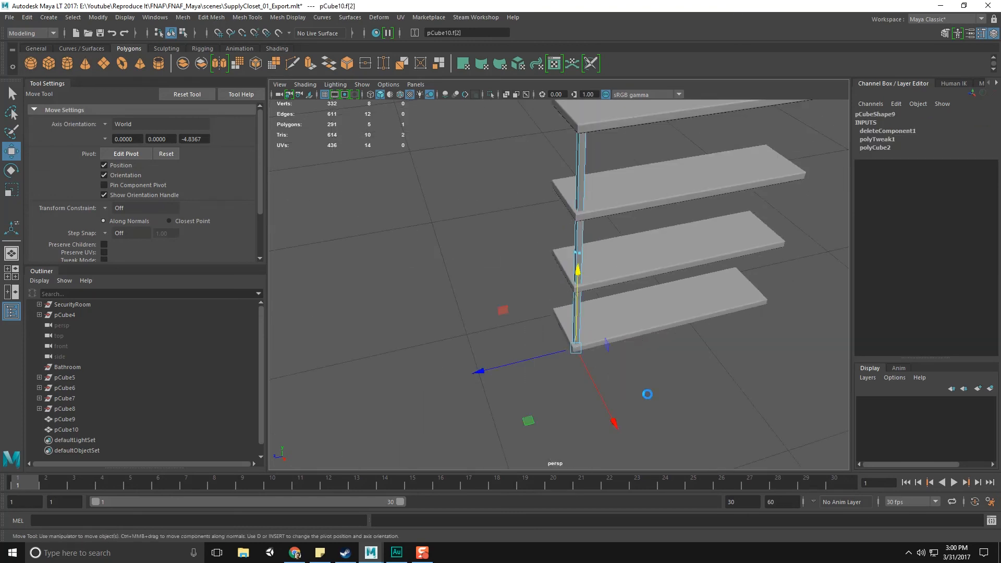
{"action": "key", "text": "Delete"}
Return to object selection and select the whole post at the shelves' corner.
{"action": "left_click_drag", "start_coordinate": [588, 376], "coordinate": [592, 341], "text": "alt"}
{"action": "key", "text": "F8"}
{"action": "left_click_drag", "start_coordinate": [615, 383], "coordinate": [625, 401], "text": "alt"}
{"action": "left_click", "coordinate": [582, 304]}
{"action": "scroll", "coordinate": [589, 323], "scroll_direction": "down", "scroll_amount": 2}
{"action": "key", "text": "F8"}
{"action": "key", "text": "F8"}
{"action": "key", "text": "F8"}
{"action": "key", "text": "F8"}
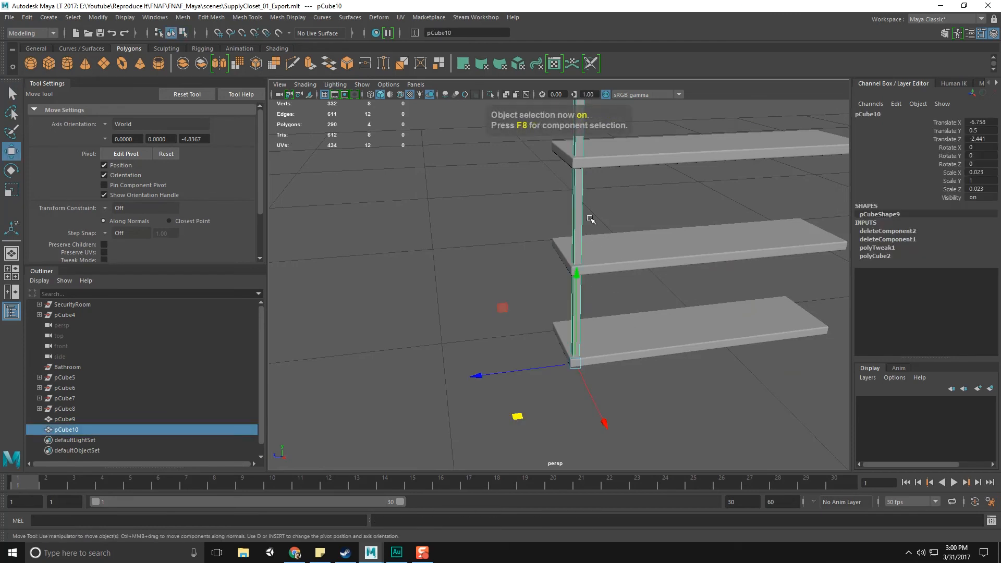
{"action": "middle_click_drag", "start_coordinate": [589, 219], "coordinate": [583, 299], "text": "alt"}
{"action": "scroll", "coordinate": [603, 333], "scroll_direction": "down", "scroll_amount": 5}
{"action": "left_click_drag", "start_coordinate": [583, 300], "coordinate": [603, 330], "text": "alt"}
{"action": "scroll", "coordinate": [607, 338], "scroll_direction": "up", "scroll_amount": 5}
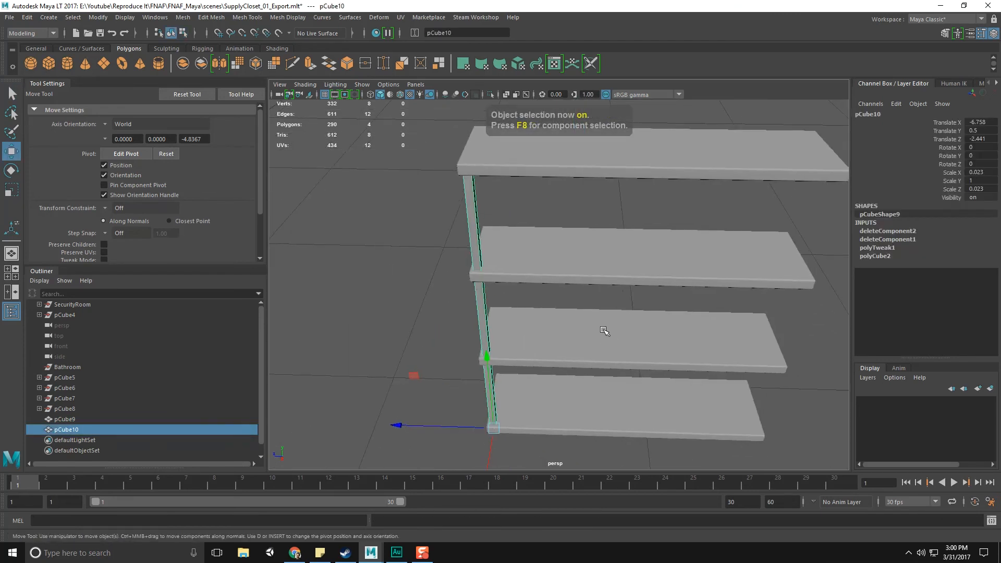
Duplicate the corner post and move the copy along the front edge to the shelves' other end, at Z -3.394.
{"action": "key", "text": "ctrl+d"}
{"action": "left_click_drag", "start_coordinate": [390, 426], "coordinate": [643, 434]}
{"action": "middle_click_drag", "start_coordinate": [663, 406], "coordinate": [571, 399], "text": "alt"}
{"action": "left_click_drag", "start_coordinate": [545, 435], "coordinate": [555, 431]}
{"action": "key", "text": "q"}
{"action": "left_click", "coordinate": [639, 371]}
Duplicate both front posts and move the copies to the shelves' back corners, at about X -6.98.
{"action": "left_click_drag", "start_coordinate": [515, 344], "coordinate": [589, 334], "text": "alt"}
{"action": "left_click", "coordinate": [403, 277]}
{"action": "left_click", "coordinate": [693, 193], "text": "shift"}
{"action": "left_click_drag", "start_coordinate": [648, 219], "coordinate": [636, 239], "text": "alt"}
{"action": "key", "text": "ctrl+d"}
{"action": "key", "text": "w"}
{"action": "left_click_drag", "start_coordinate": [631, 299], "coordinate": [701, 290], "text": "alt"}
{"action": "left_click_drag", "start_coordinate": [710, 337], "coordinate": [667, 335]}
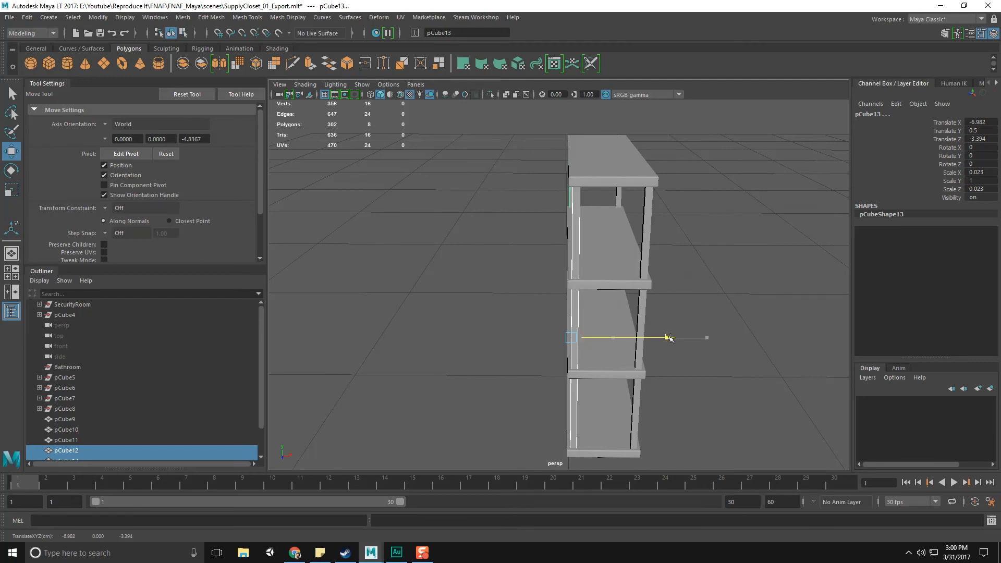
{"action": "key", "text": "q"}
{"action": "left_click", "coordinate": [708, 263]}
Compare the shelf unit with the supply closet reference image in the browser and return to Maya.
{"action": "left_click_drag", "start_coordinate": [709, 263], "coordinate": [632, 306], "text": "alt"}
{"action": "left_click_drag", "start_coordinate": [480, 304], "coordinate": [544, 256], "text": "alt"}
{"action": "left_click", "coordinate": [295, 553]}
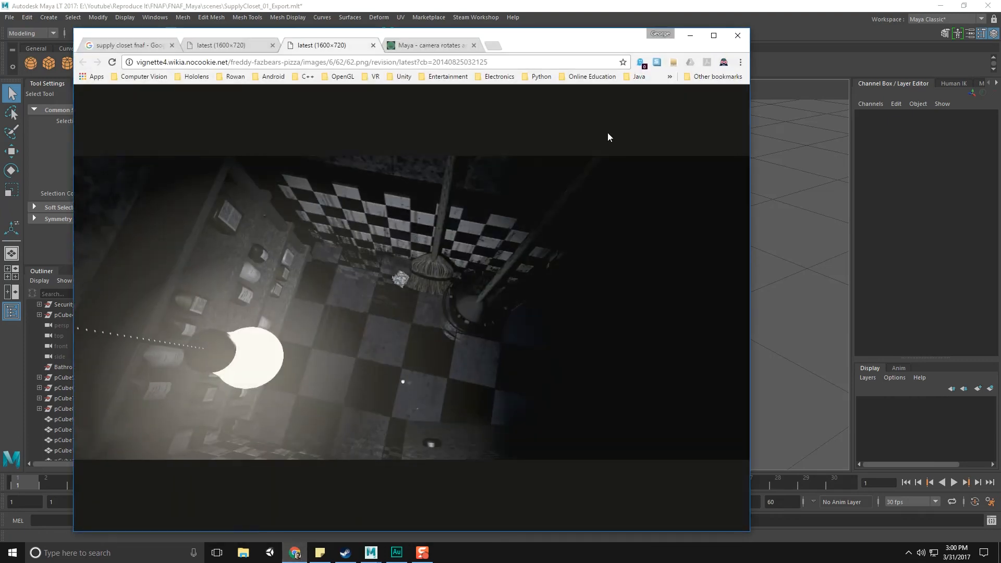
{"action": "left_click", "coordinate": [690, 36]}
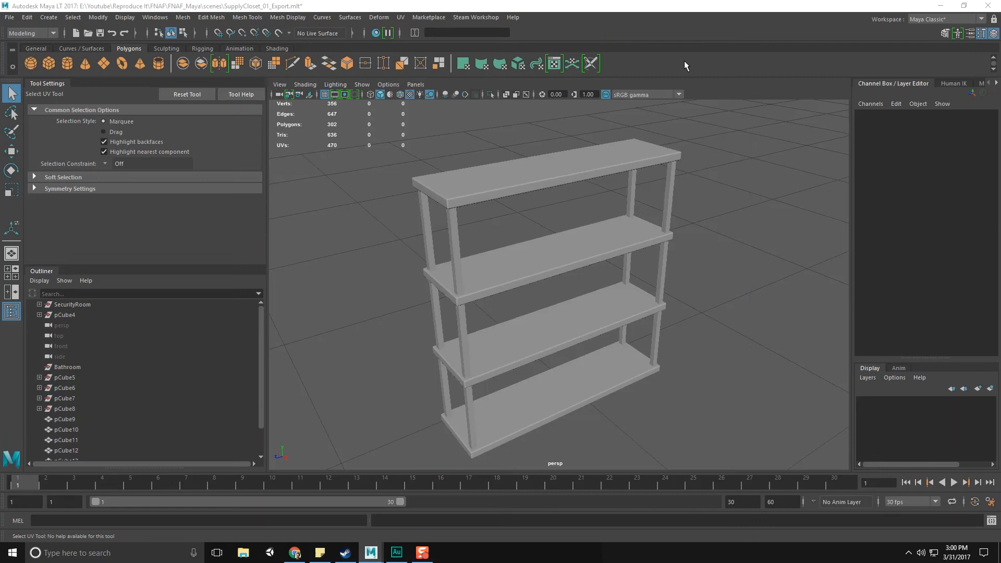
Select the shelves together with all four corner posts and combine them into one mesh.
{"action": "key", "text": "q"}
{"action": "left_click", "coordinate": [455, 256]}
{"action": "left_click", "coordinate": [671, 196], "text": "shift"}
{"action": "left_click", "coordinate": [630, 185], "text": "shift"}
{"action": "left_click", "coordinate": [429, 213], "text": "shift"}
{"action": "left_click", "coordinate": [436, 195], "text": "shift"}
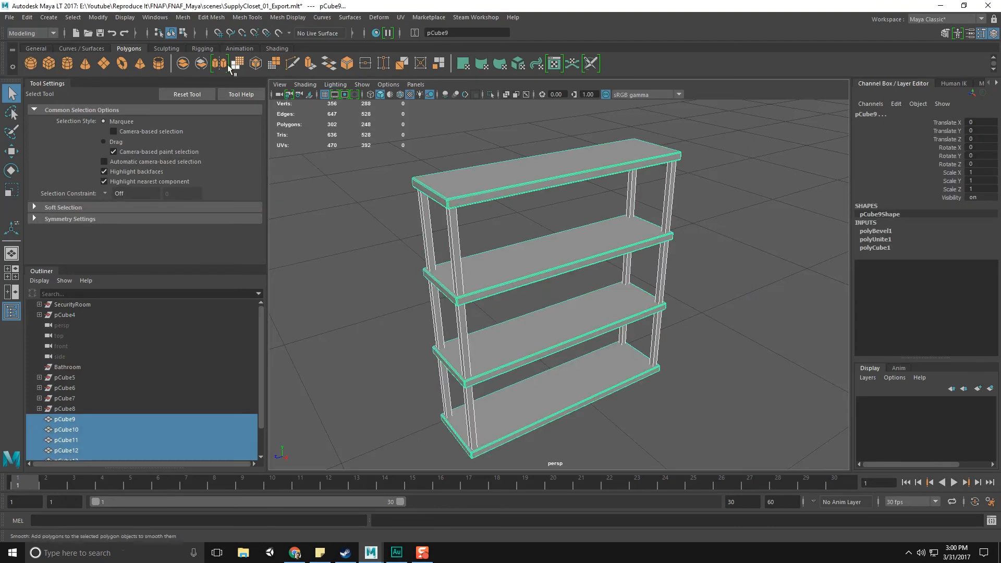
{"action": "left_click", "coordinate": [184, 63]}
Bevel the vertical edges of all four posts with a fraction of 0.3 and additional segments, and return to object selection.
{"action": "scroll", "coordinate": [414, 233], "scroll_direction": "up", "scroll_amount": 3}
{"action": "right_click_drag", "start_coordinate": [414, 233], "coordinate": [383, 223]}
{"action": "left_click_drag", "start_coordinate": [383, 223], "coordinate": [343, 158], "text": "alt"}
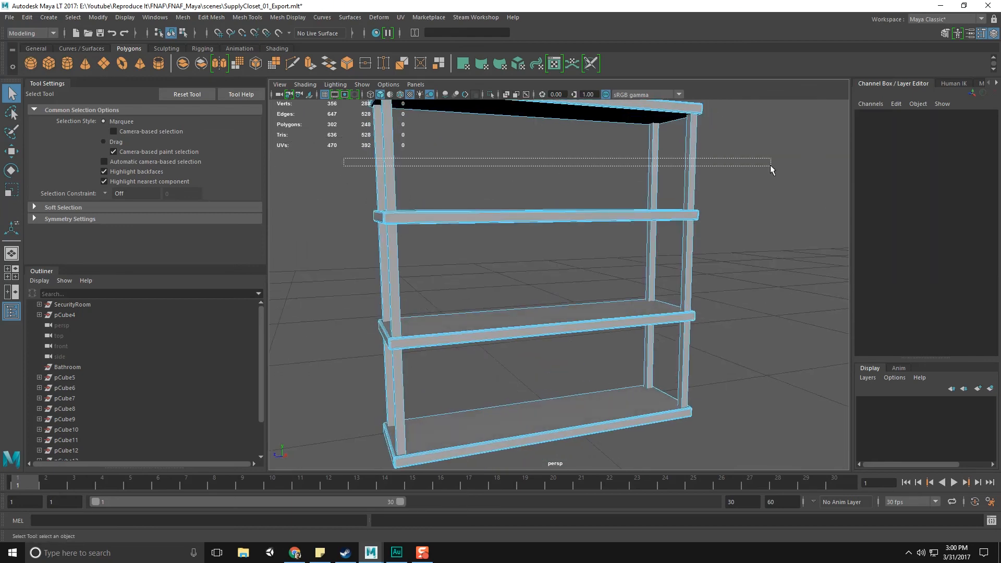
{"action": "left_click_drag", "start_coordinate": [766, 166], "coordinate": [765, 165]}
{"action": "right_click", "coordinate": [690, 162], "text": "shift"}
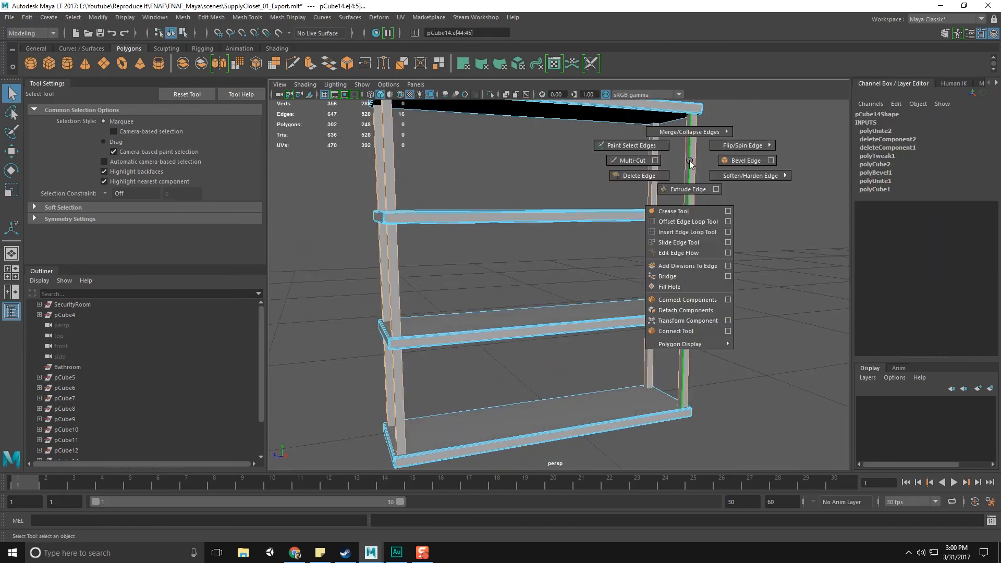
{"action": "left_click", "coordinate": [735, 160]}
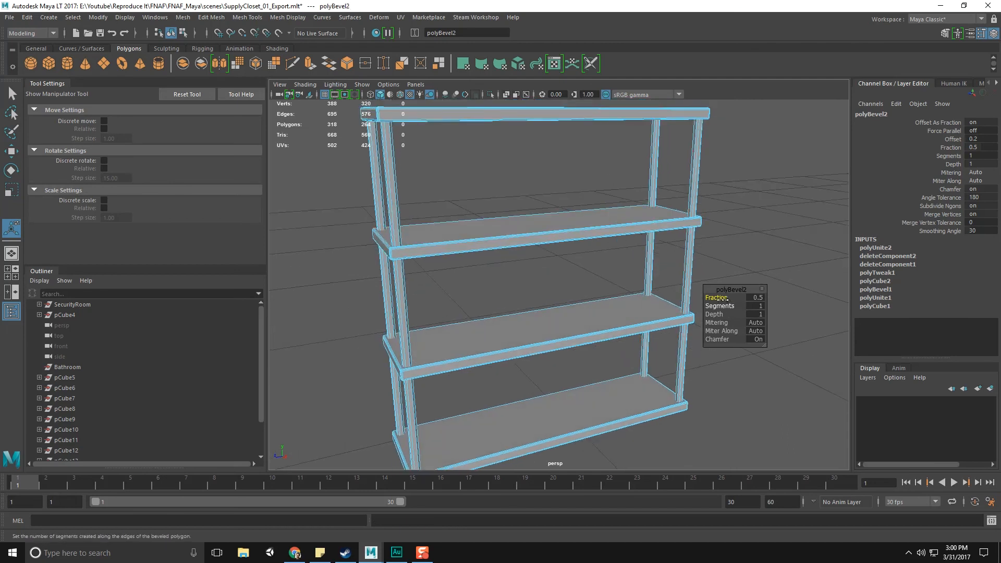
{"action": "left_click_drag", "start_coordinate": [727, 298], "coordinate": [717, 299]}
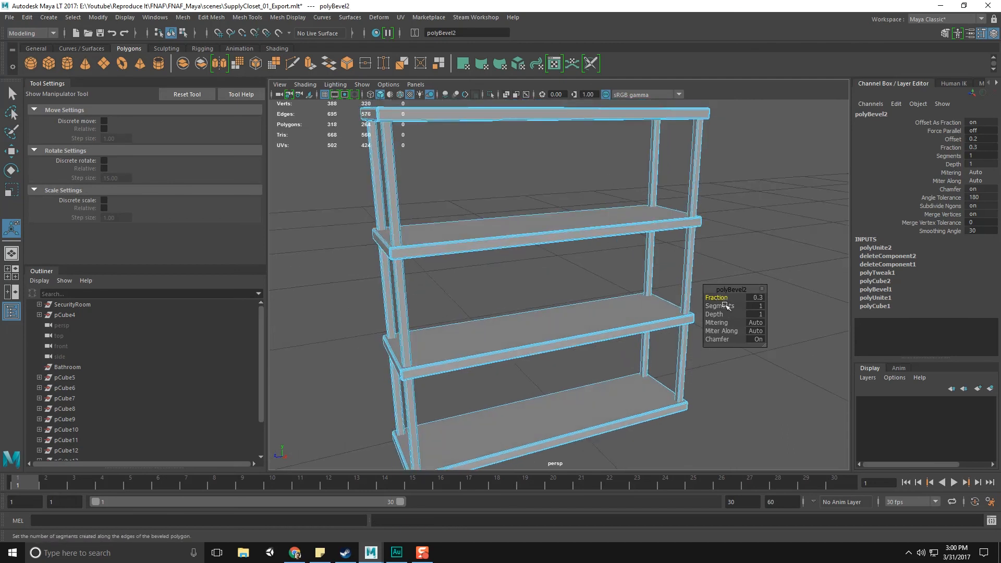
{"action": "left_click_drag", "start_coordinate": [725, 306], "coordinate": [734, 310]}
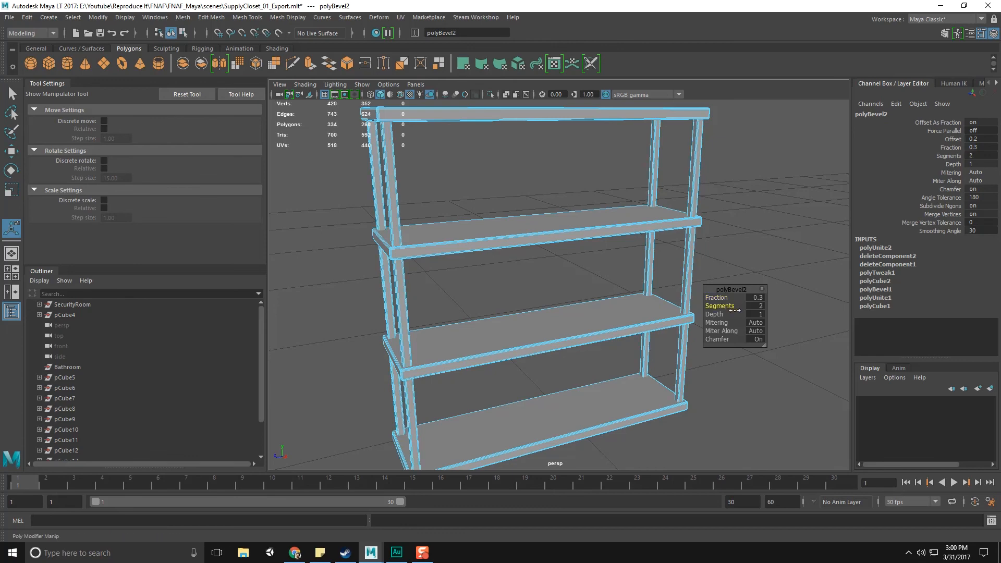
{"action": "key", "text": "q"}
{"action": "key", "text": "F8"}
{"action": "left_click", "coordinate": [735, 217]}
Examine the beveled edges of the posts and shelves up close.
{"action": "scroll", "coordinate": [677, 276], "scroll_direction": "up", "scroll_amount": 2}
{"action": "left_click_drag", "start_coordinate": [670, 278], "coordinate": [655, 286], "text": "alt"}
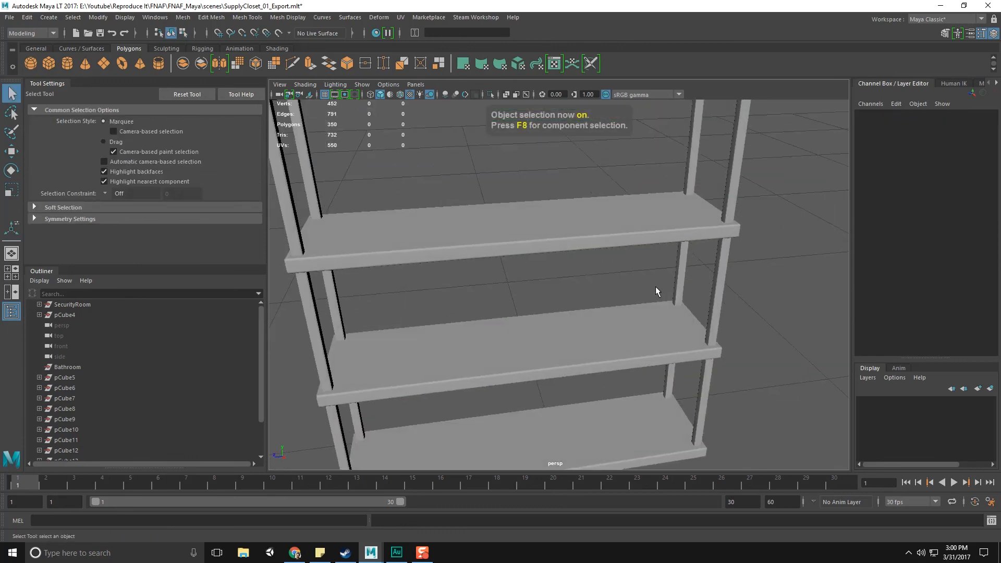
{"action": "scroll", "coordinate": [655, 286], "scroll_direction": "up", "scroll_amount": 2}
{"action": "middle_click_drag", "start_coordinate": [682, 354], "coordinate": [571, 318], "text": "alt"}
{"action": "scroll", "coordinate": [571, 317], "scroll_direction": "up", "scroll_amount": 2}
{"action": "left_click_drag", "start_coordinate": [620, 319], "coordinate": [545, 318], "text": "alt"}
{"action": "scroll", "coordinate": [546, 318], "scroll_direction": "up", "scroll_amount": 2}
{"action": "middle_click_drag", "start_coordinate": [427, 235], "coordinate": [524, 286], "text": "alt"}
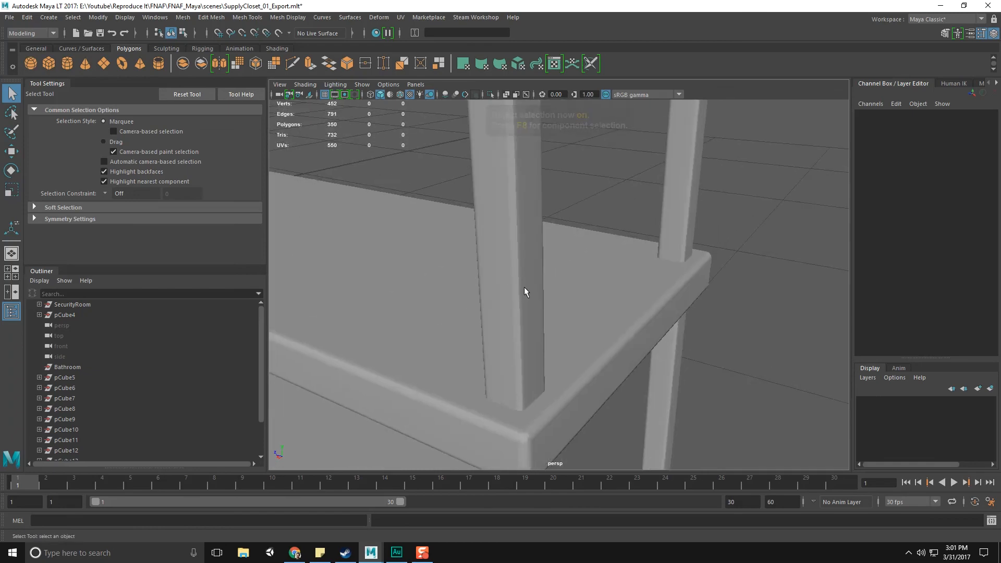
{"action": "scroll", "coordinate": [523, 289], "scroll_direction": "down", "scroll_amount": 5}
{"action": "left_click_drag", "start_coordinate": [523, 289], "coordinate": [571, 266], "text": "alt"}
{"action": "scroll", "coordinate": [543, 299], "scroll_direction": "down", "scroll_amount": 1}
Save the scene and show all hidden objects so the room surrounds the shelf unit again.
{"action": "key", "text": "ctrl+s"}
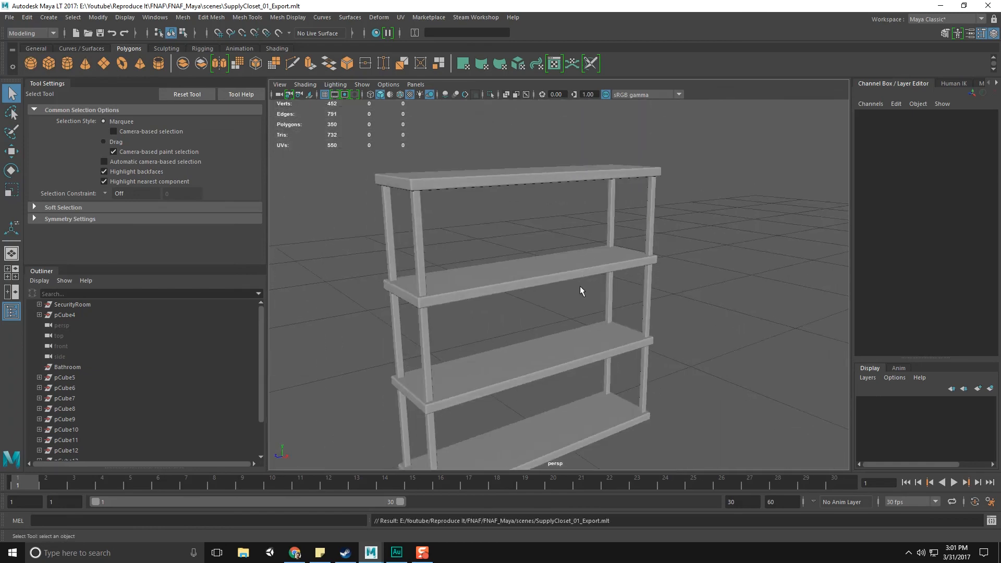
{"action": "left_click_drag", "start_coordinate": [580, 287], "coordinate": [580, 281], "text": "alt"}
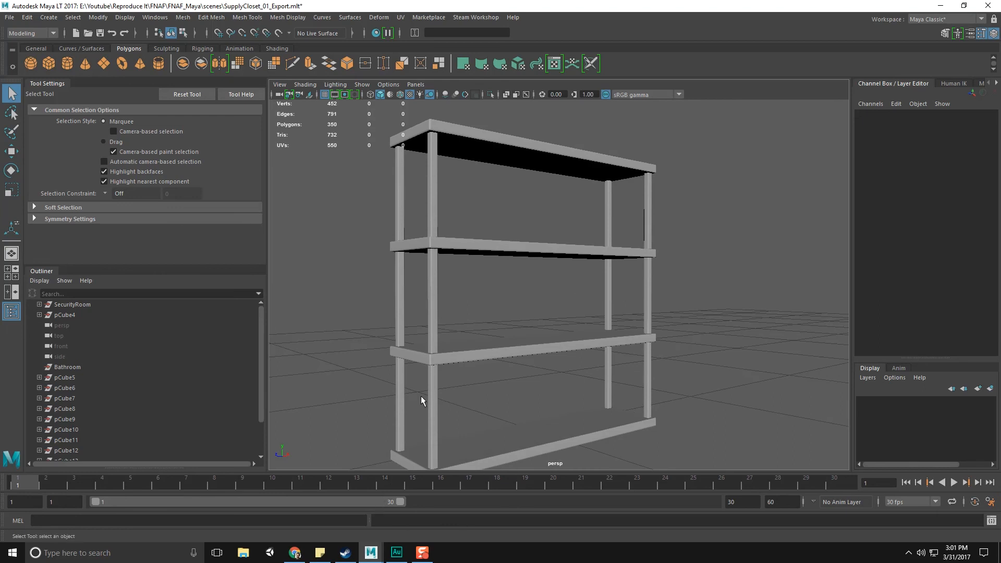
{"action": "key", "text": "f"}
{"action": "left_click_drag", "start_coordinate": [479, 331], "coordinate": [617, 339], "text": "alt"}
{"action": "scroll", "coordinate": [584, 337], "scroll_direction": "down", "scroll_amount": 4}
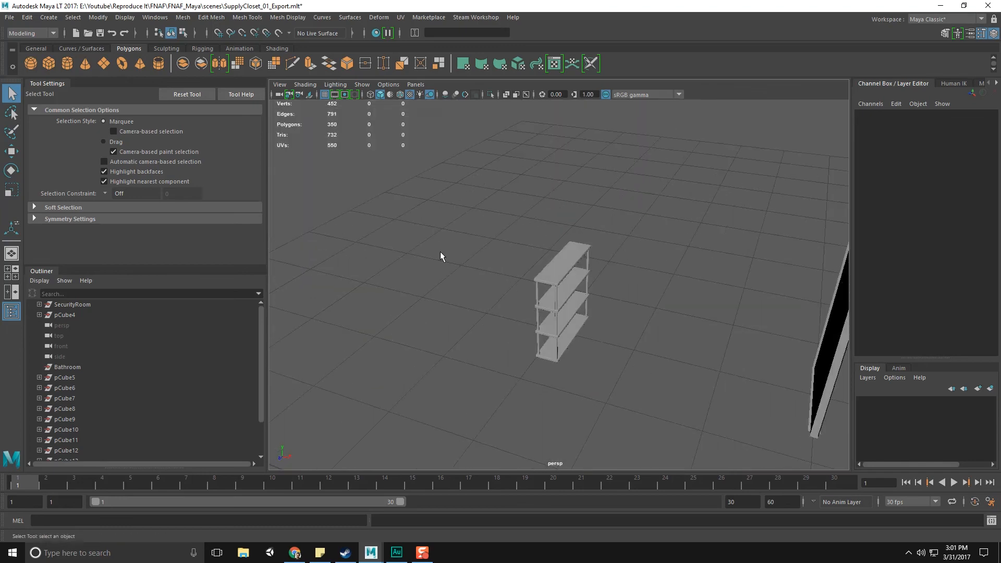
{"action": "left_click", "coordinate": [125, 17]}
{"action": "mouse_move", "coordinate": [169, 79]}
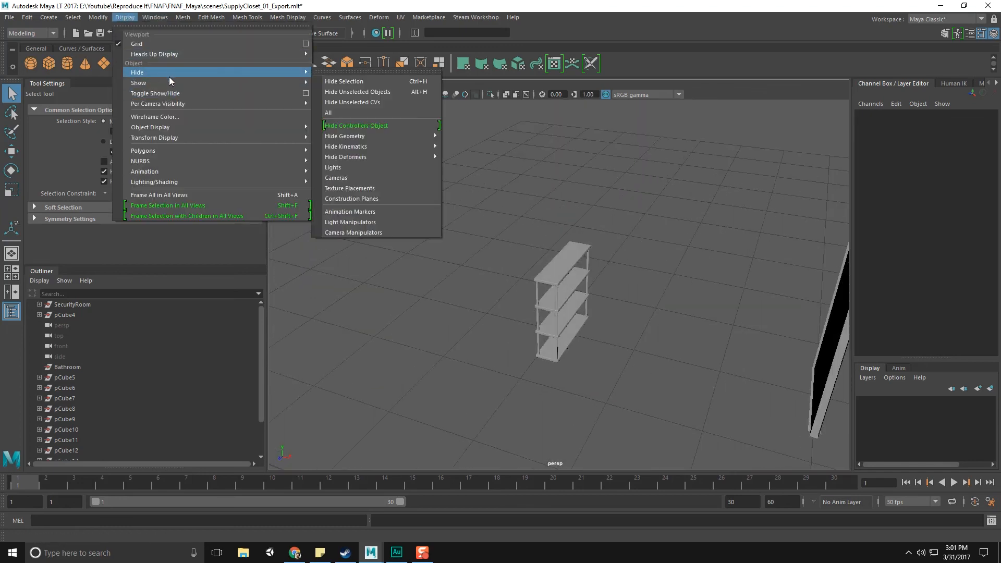
{"action": "left_click", "coordinate": [364, 133]}
Save the scene as a new file named SupplyCloset_02_Cabinet.mlt.
{"action": "left_click", "coordinate": [9, 17]}
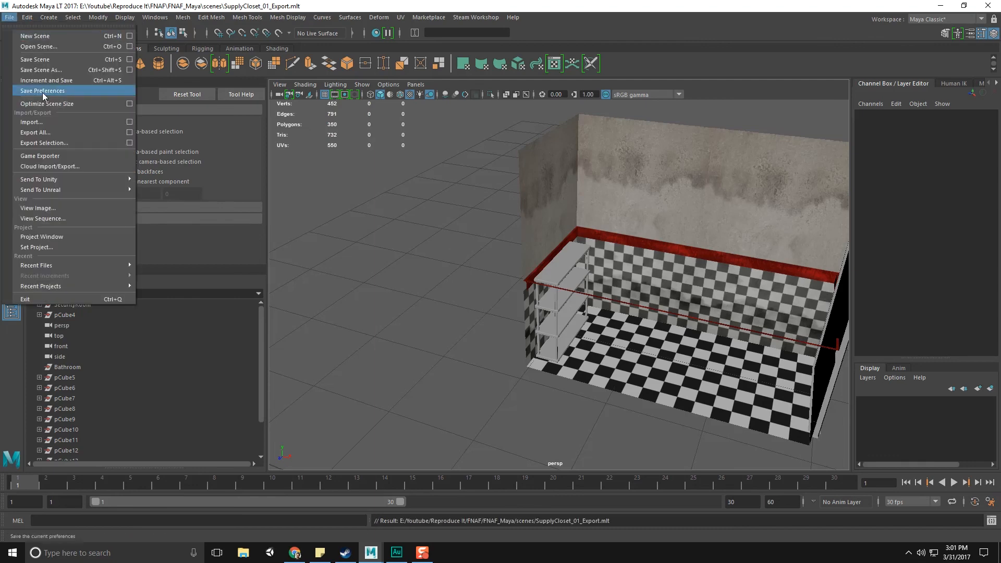
{"action": "left_click", "coordinate": [51, 81]}
{"action": "left_click", "coordinate": [167, 423]}
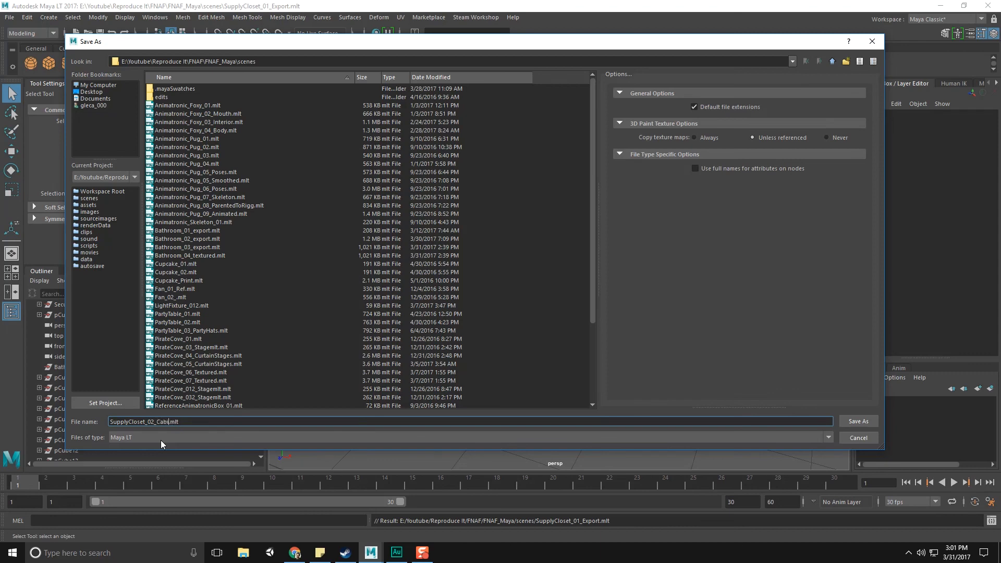
{"action": "key", "text": "Return"}
Select the shelf unit, view its placement in the room from above, and bring up the closet reference image in the browser.
{"action": "left_click_drag", "start_coordinate": [599, 277], "coordinate": [575, 305], "text": "alt"}
{"action": "left_click", "coordinate": [574, 302]}
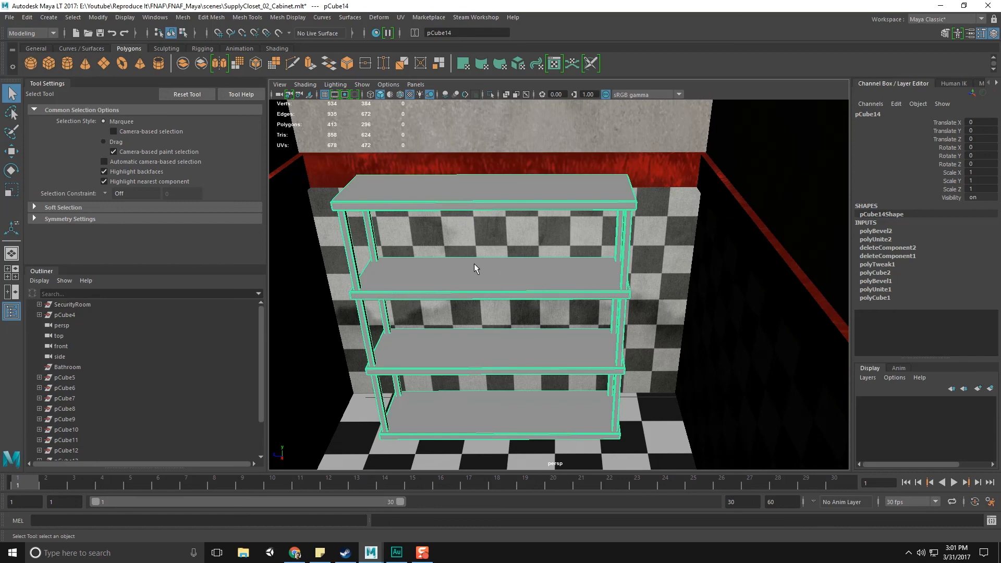
{"action": "left_click_drag", "start_coordinate": [543, 371], "coordinate": [654, 324], "text": "alt"}
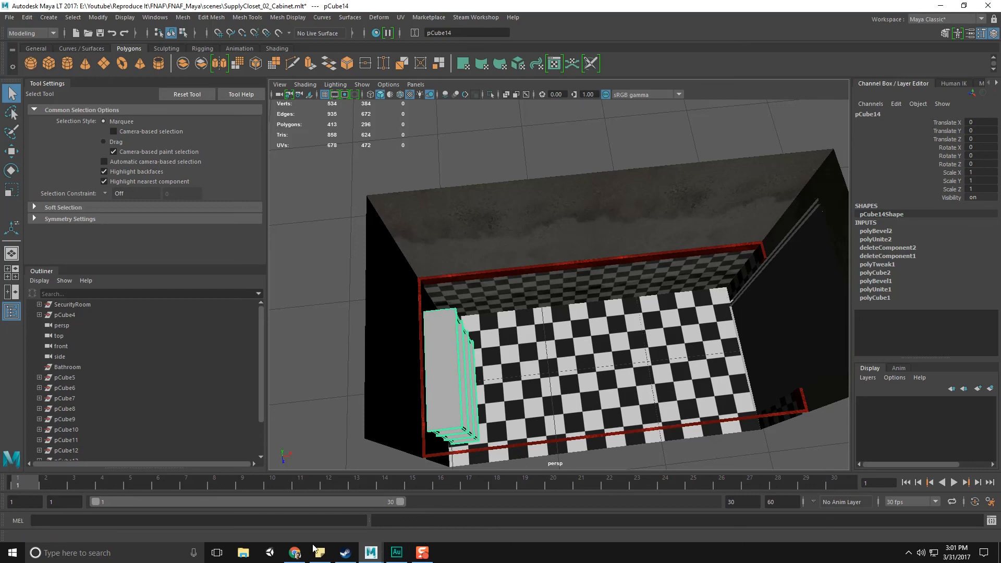
{"action": "left_click", "coordinate": [300, 559]}
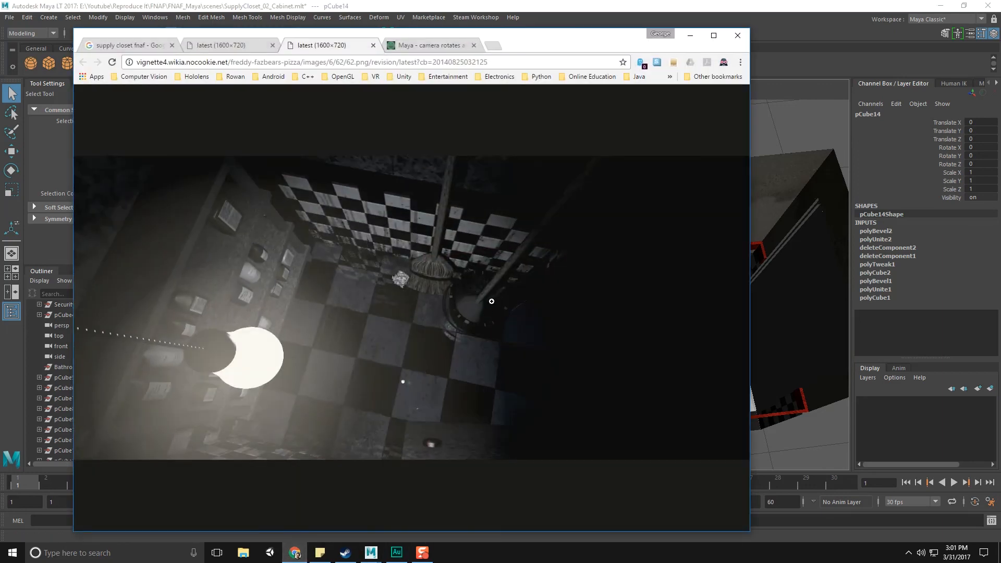